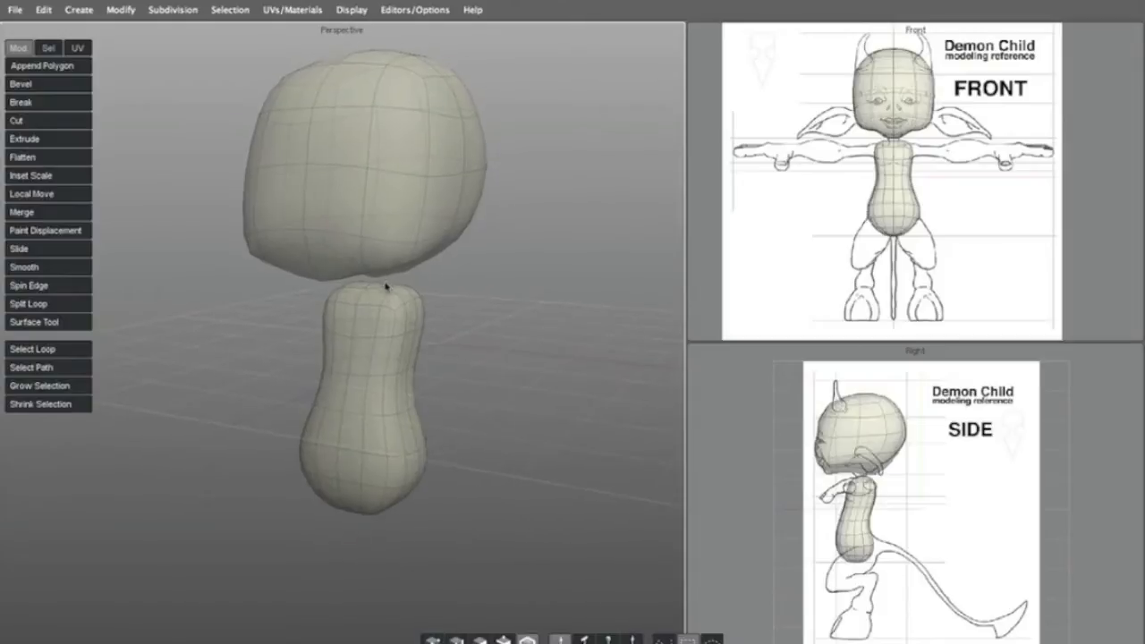
Compare the head and torso meshes with the front and side references around the shoulders and arms
alt+drag(429, 352, 371, 325)
click(381, 337)
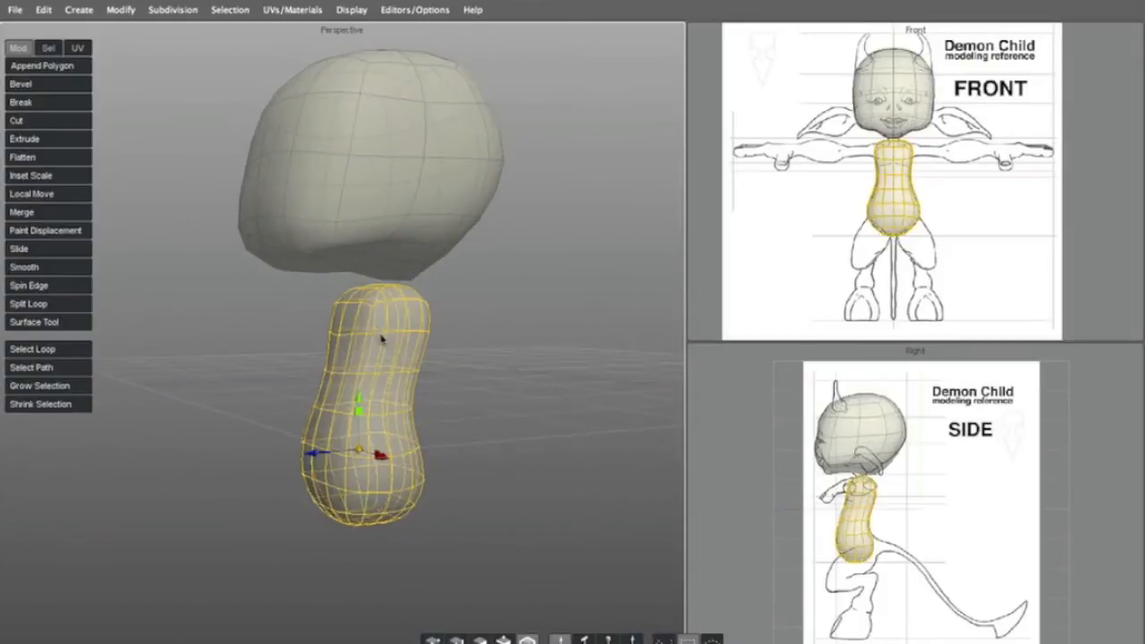
click(367, 210)
alt+drag(331, 227, 307, 234)
alt+right_drag(307, 233, 398, 250)
alt+drag(399, 250, 371, 258)
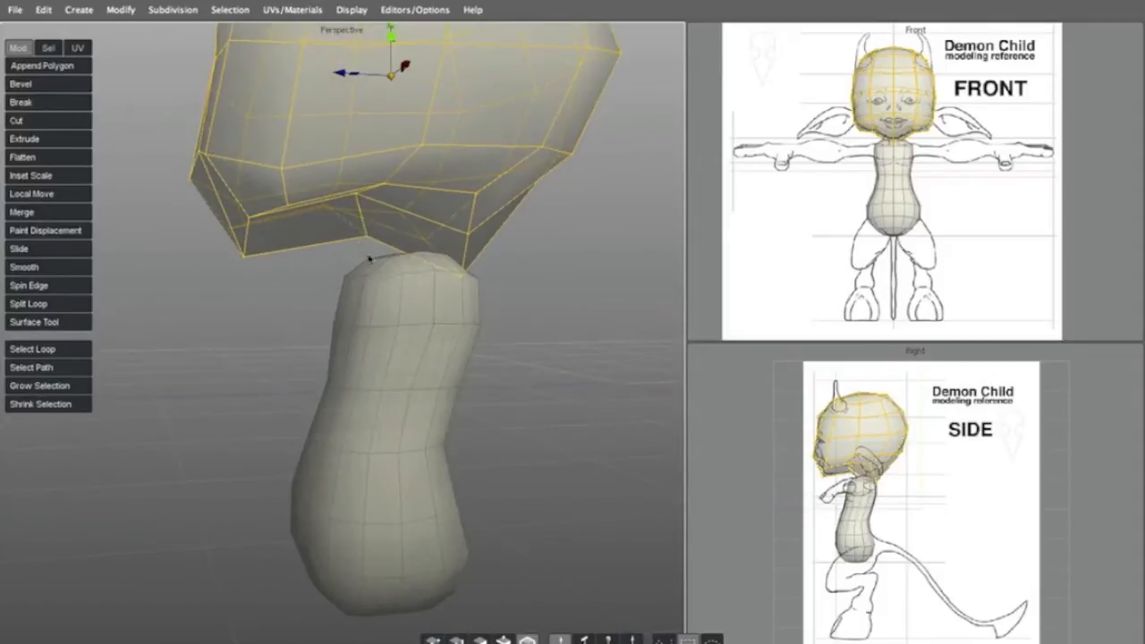
click(414, 316)
alt+drag(414, 316, 405, 298)
alt+right_drag(405, 298, 423, 273)
alt+middle_drag(423, 273, 355, 301)
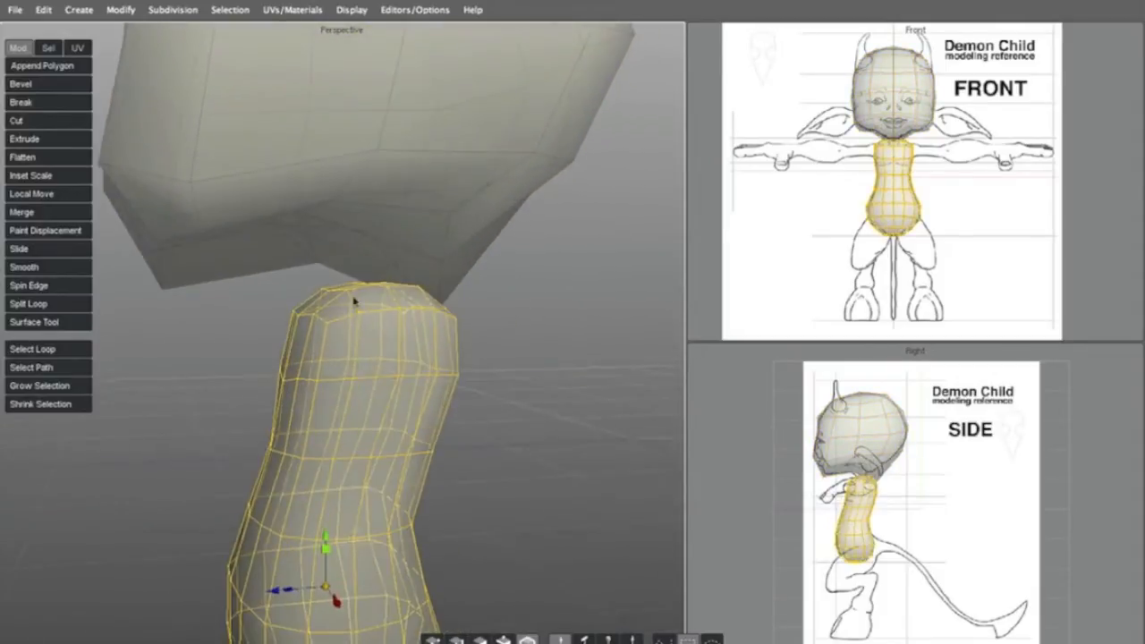
alt+drag(355, 302, 367, 292)
alt+right_drag(856, 435, 914, 432)
alt+middle_drag(914, 432, 1042, 453)
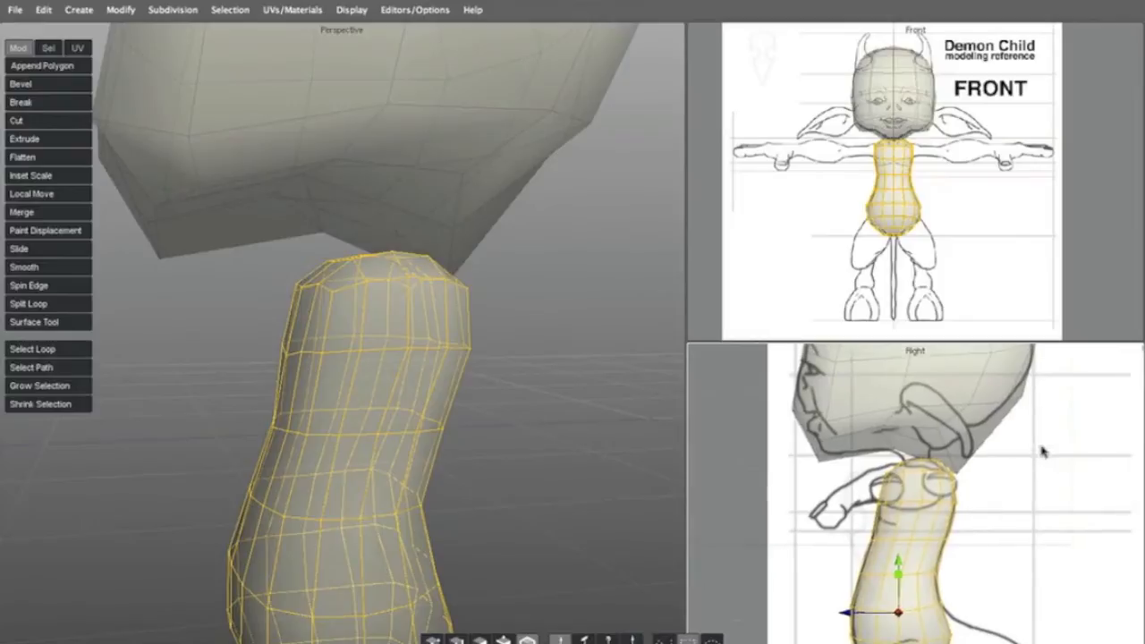
alt+right_drag(969, 474, 907, 450)
alt+right_drag(891, 172, 1020, 165)
alt+middle_drag(921, 170, 939, 202)
alt+right_drag(938, 202, 882, 185)
mouse_move(889, 189)
alt+middle_down()
mouse_move(901, 198)
mouse_move(873, 197)
alt+middle_up()
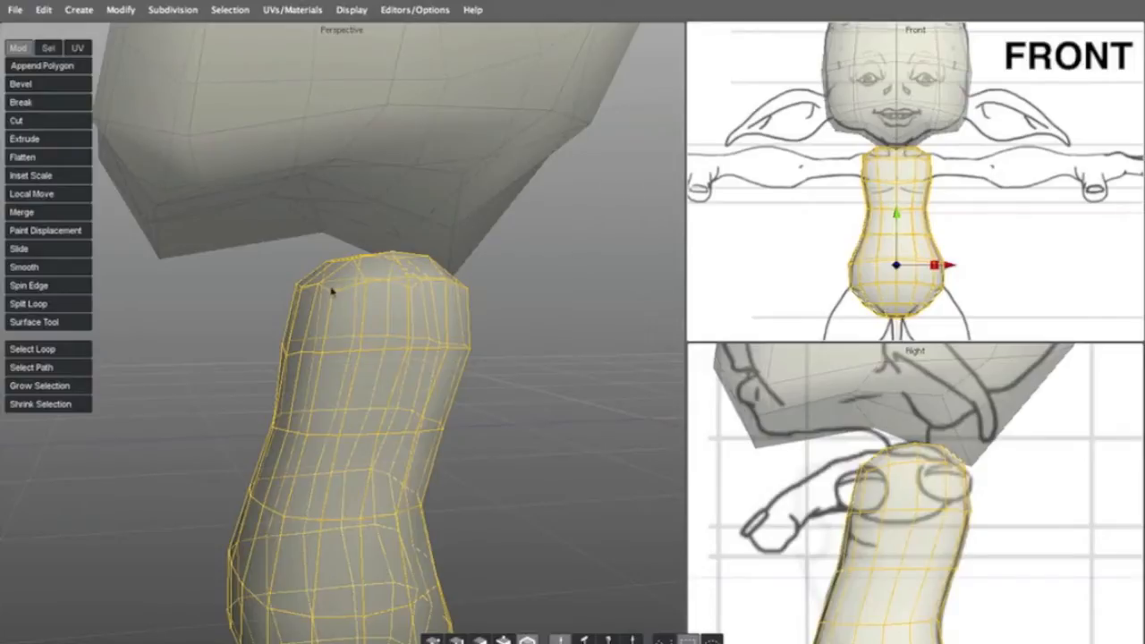
Select the two adjacent upper side faces of the torso at the shoulder and disable soft selection
alt+drag(309, 298, 279, 314)
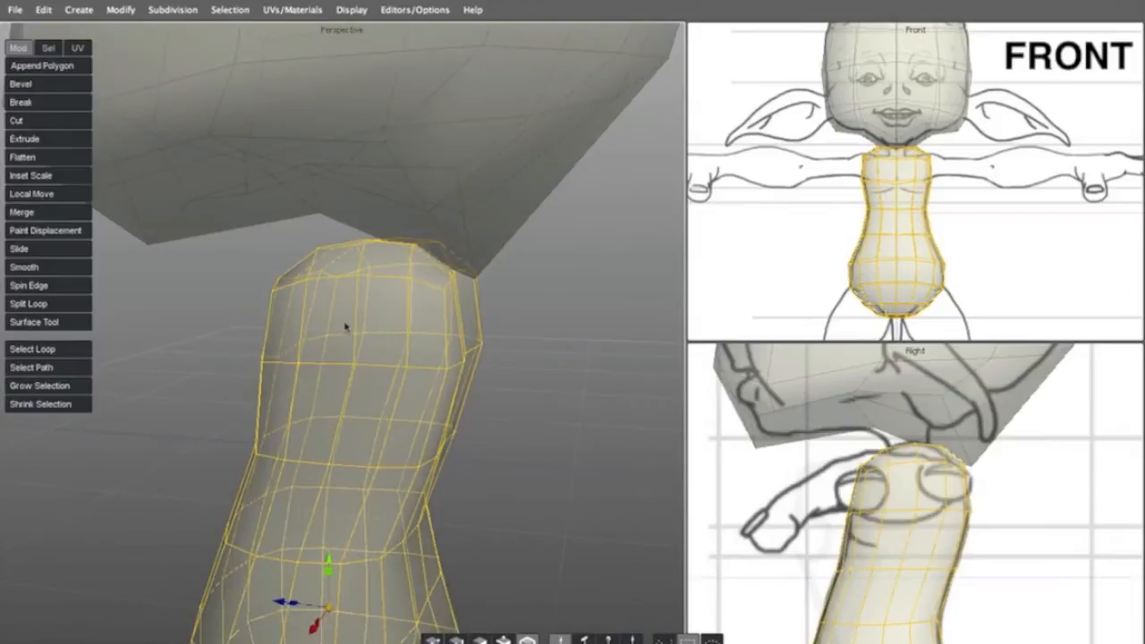
key(d)
click(345, 326)
shift+click(386, 320)
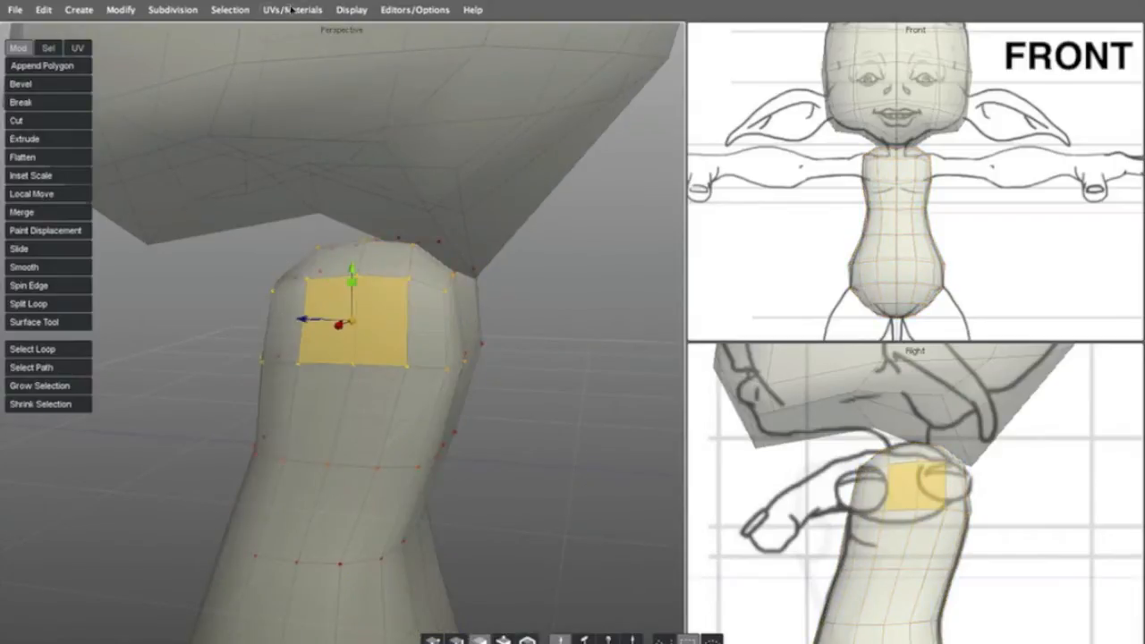
click(230, 10)
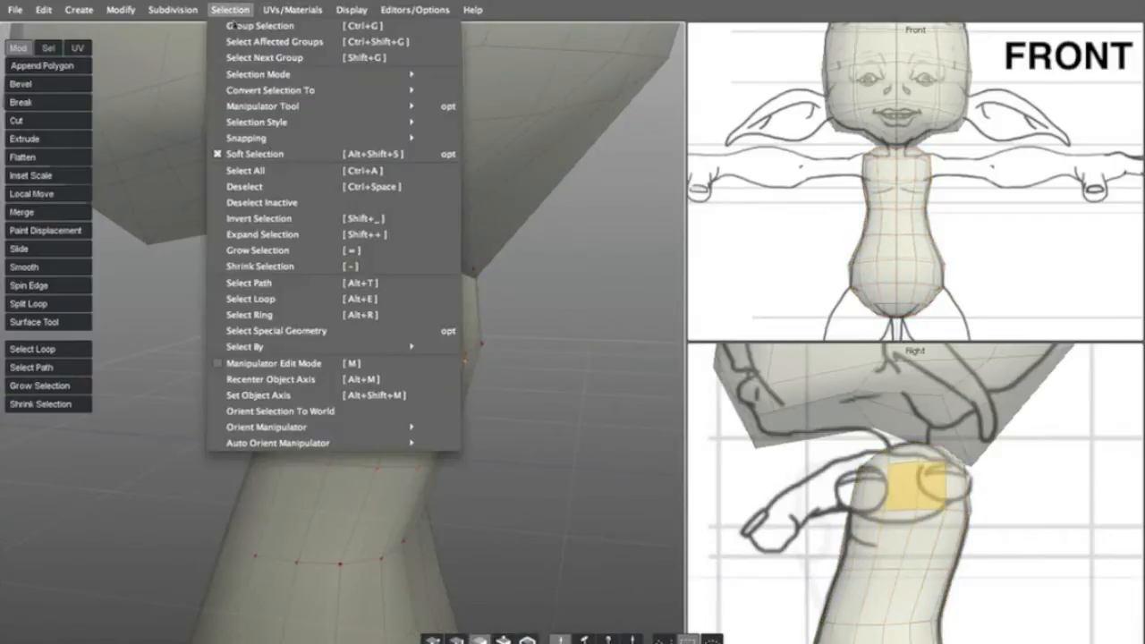
click(268, 159)
Extrude the selected shoulder faces a short distance outward from the torso to start the arms
scroll(313, 294, down, 3)
alt+drag(313, 293, 422, 328)
scroll(390, 301, up, 2)
key(w)
alt+drag(343, 324, 467, 271)
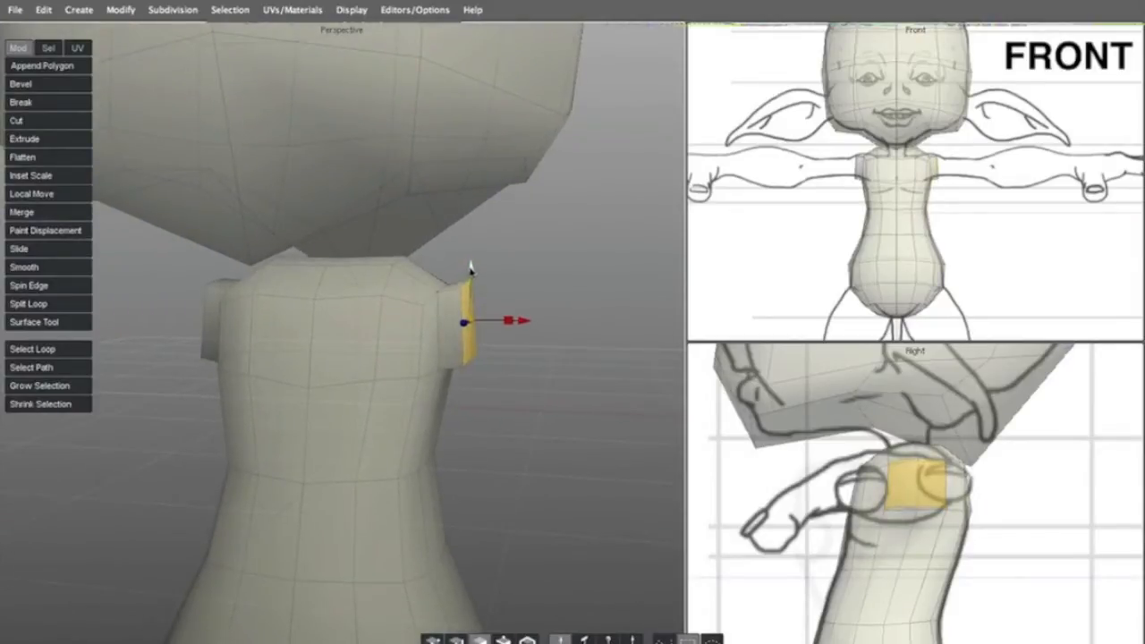
Reposition the vertices around the extruded arm stub to give the shoulder opening a rounder shape
alt+right_drag(475, 273, 539, 260)
alt+drag(539, 260, 442, 298)
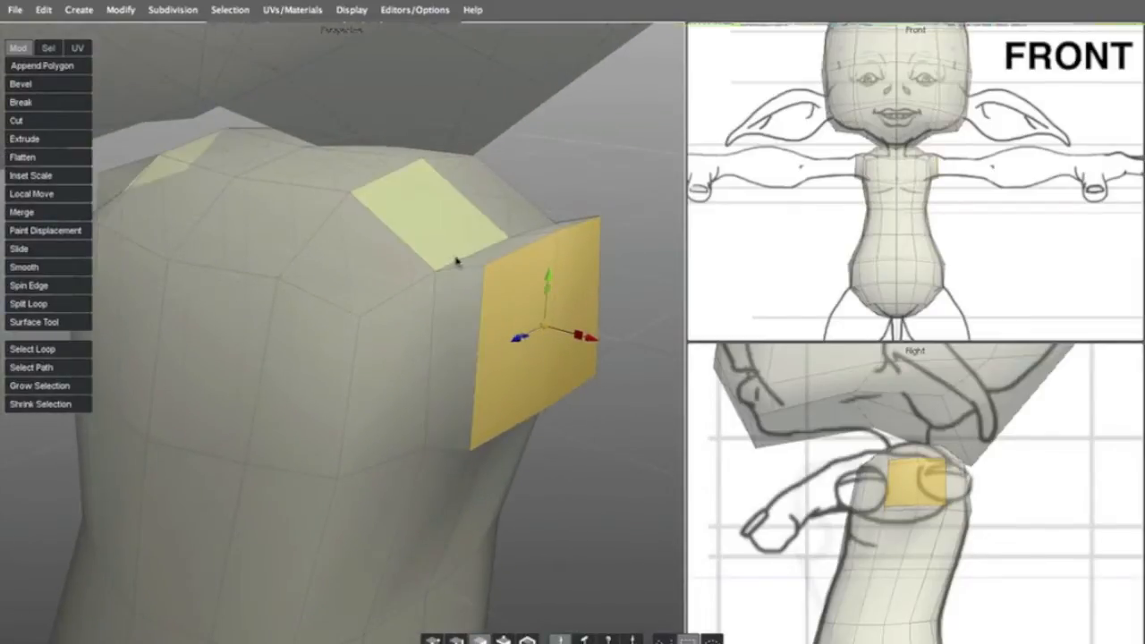
key(a)
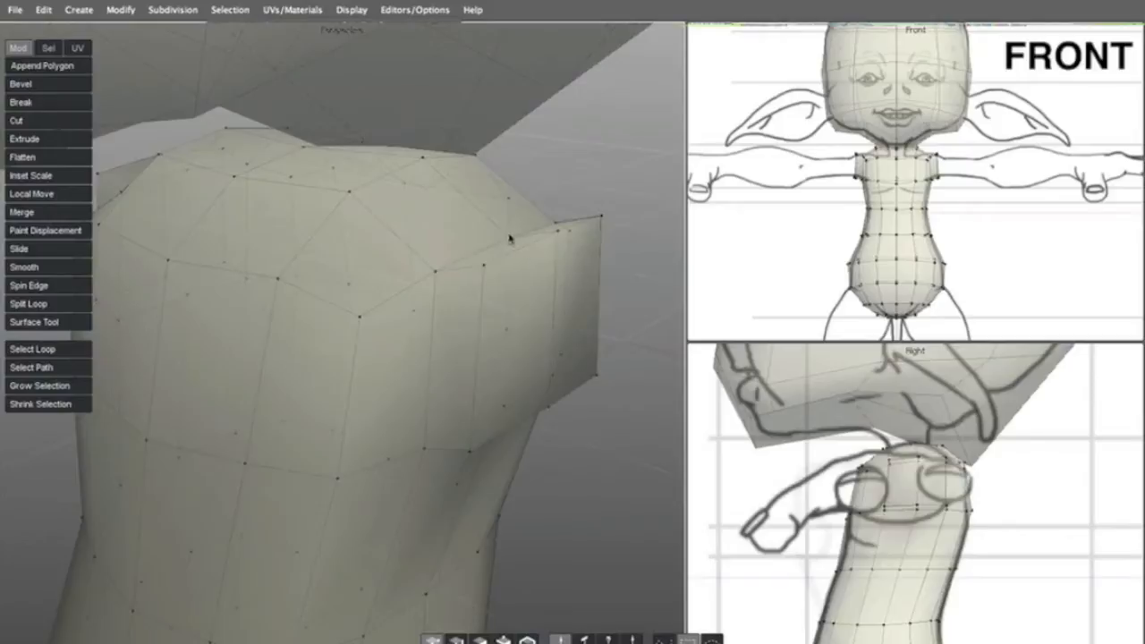
alt+drag(501, 246, 419, 273)
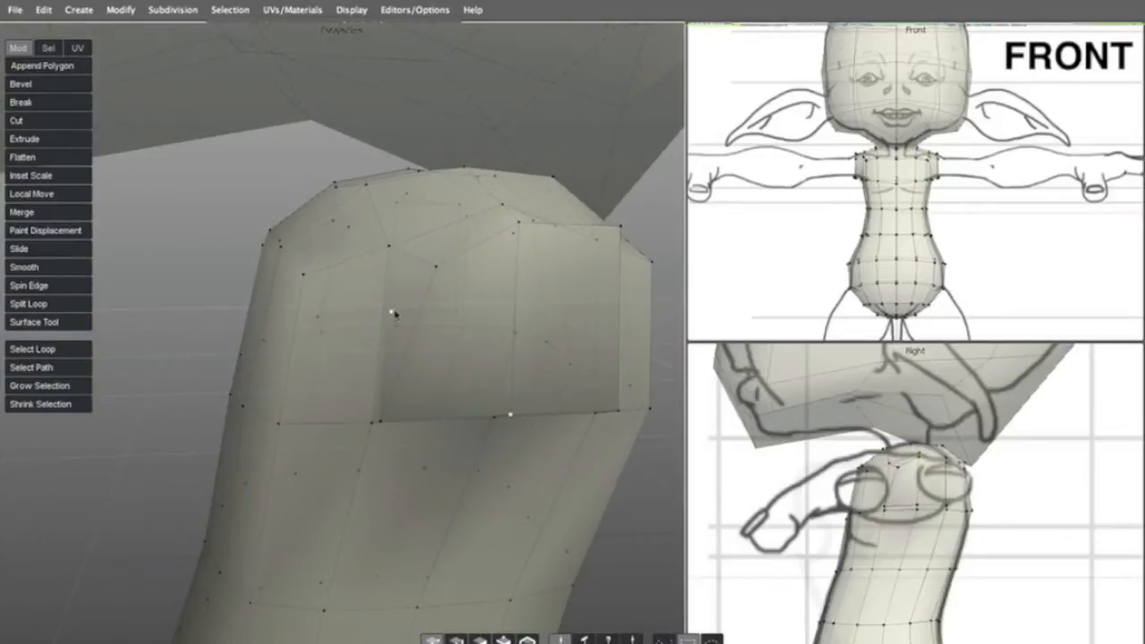
alt+drag(402, 388, 423, 282)
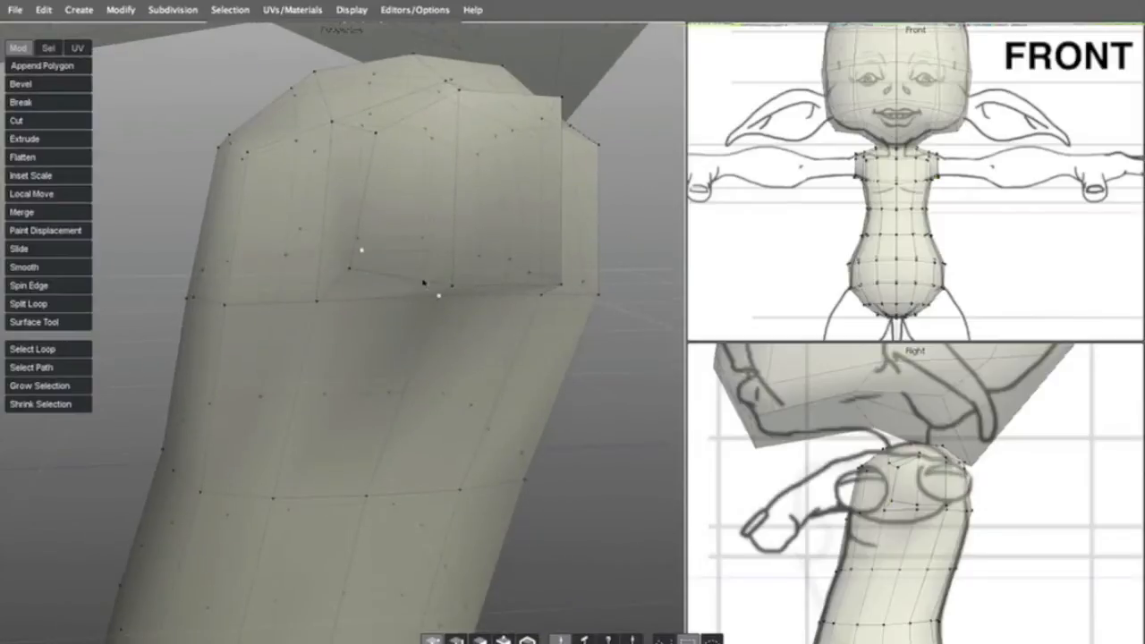
alt+drag(346, 282, 432, 298)
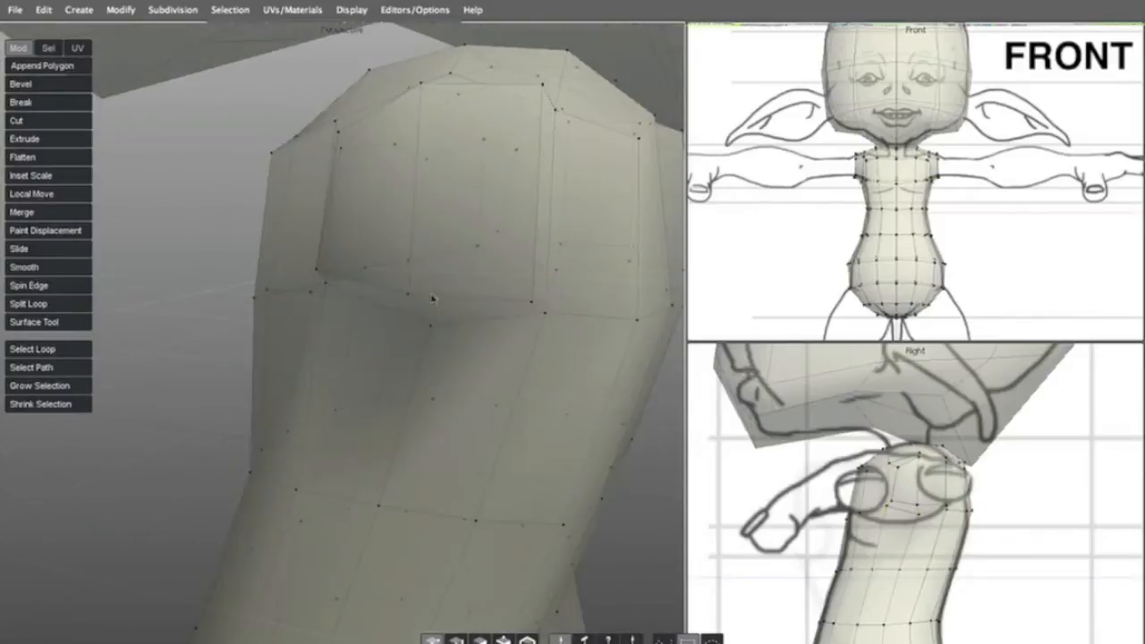
alt+drag(539, 309, 450, 260)
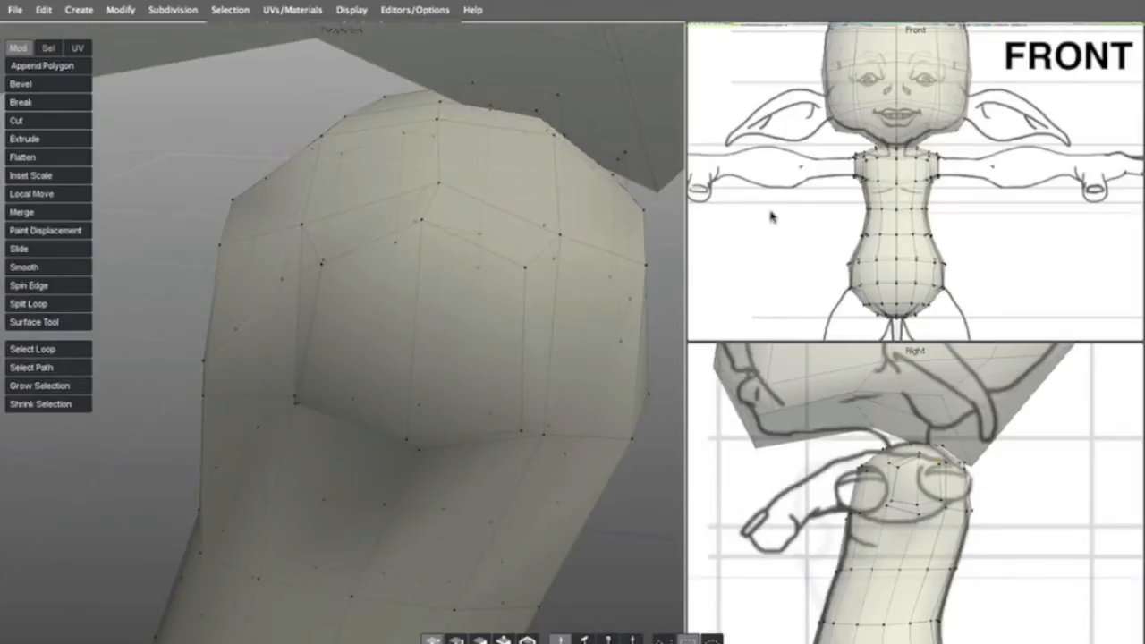
Adjust the upper shoulder and lower arm-stub vertices to follow the shoulder outline of the front reference
scroll(771, 216, up, 6)
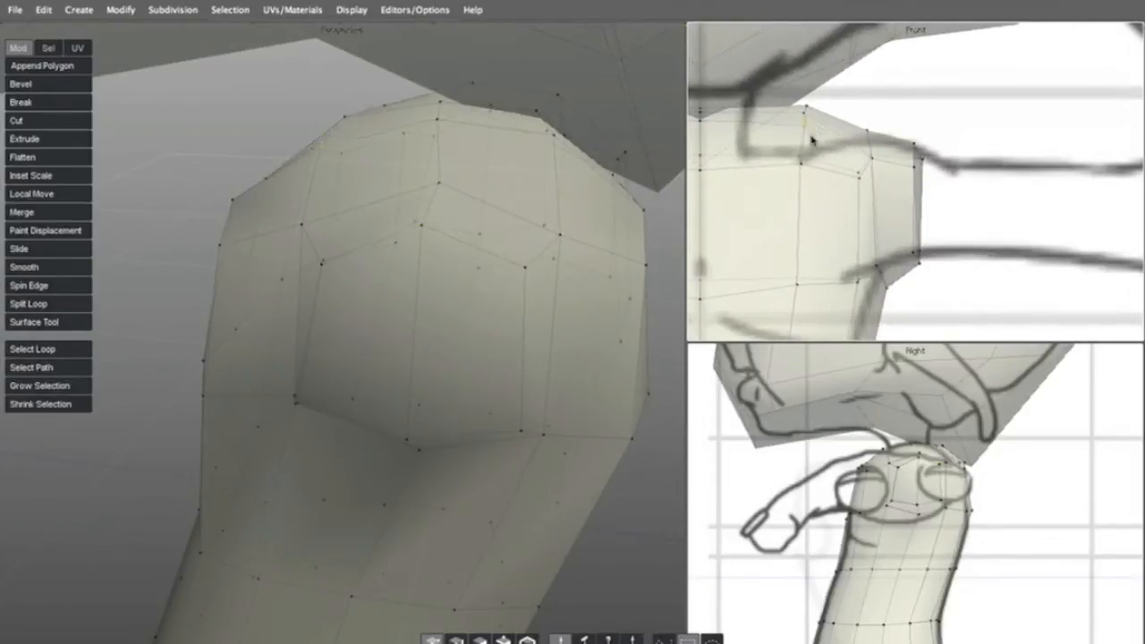
drag(804, 113, 809, 137)
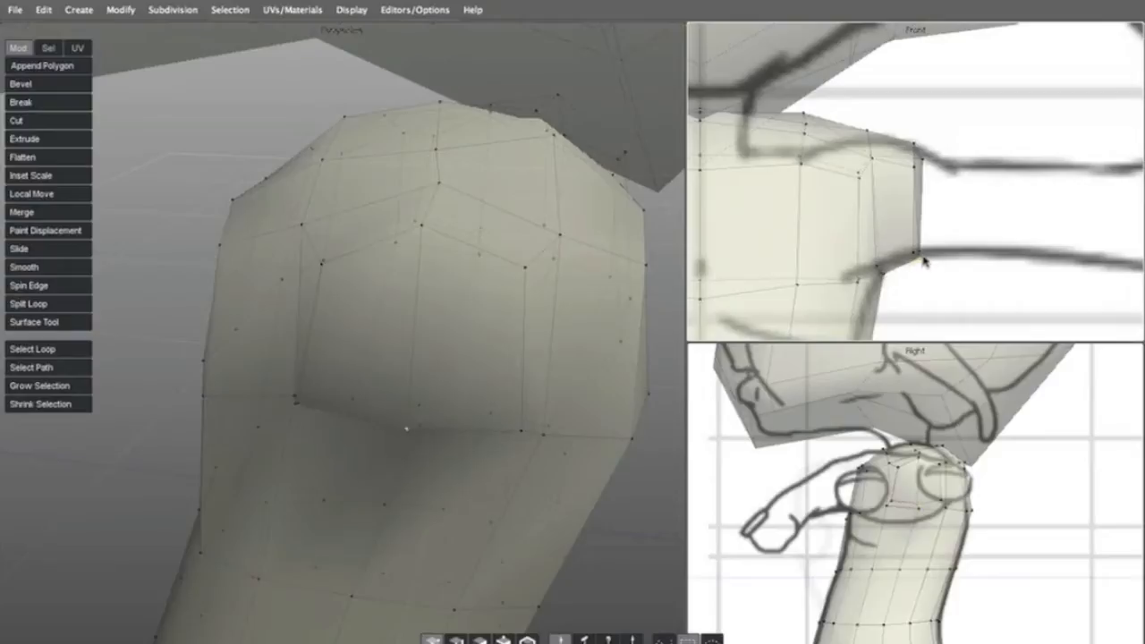
alt+right_drag(880, 494, 948, 447)
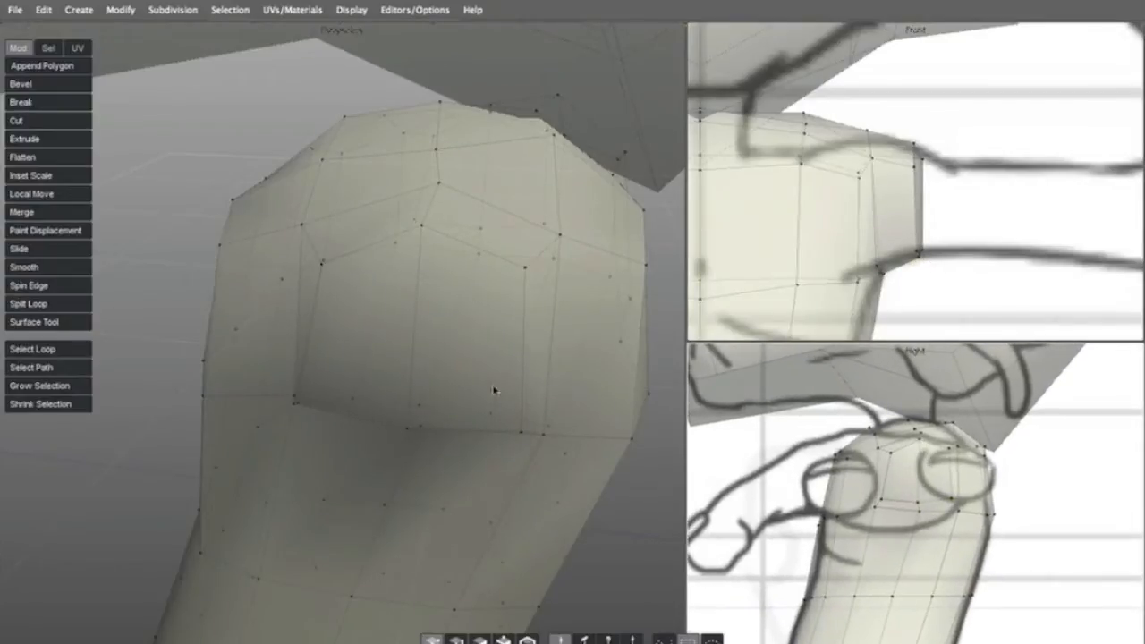
alt+drag(666, 242, 402, 268)
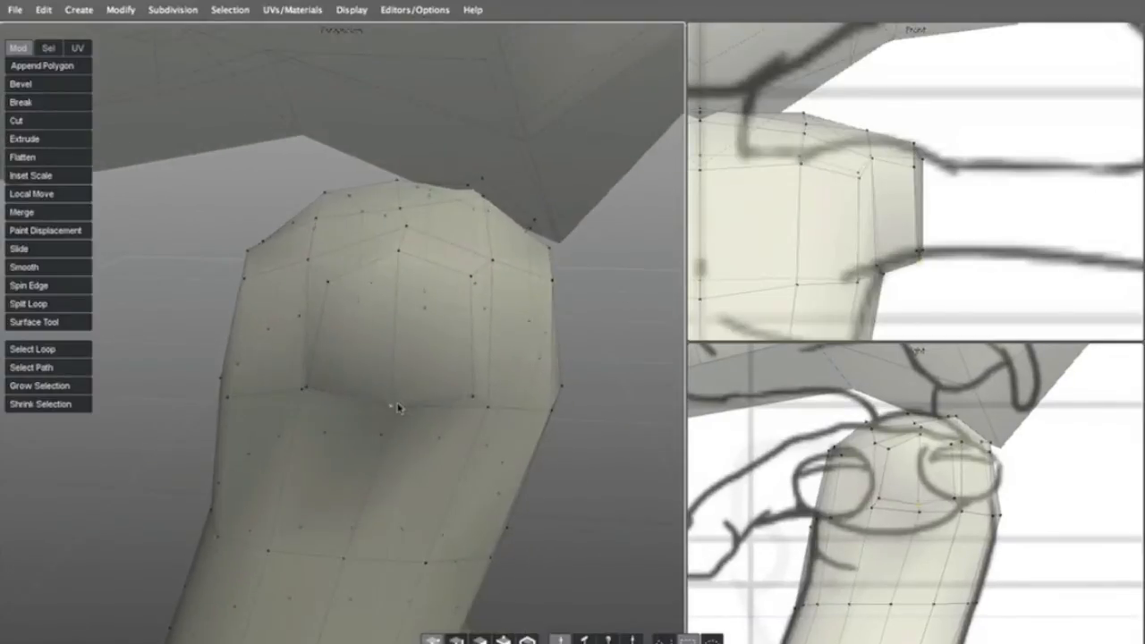
Select the two end faces of the arm stub and extrude them outward to the elbow in the front reference
alt+right_drag(399, 414, 332, 311)
key(d)
click(392, 326)
shift+click(347, 349)
alt+drag(331, 310, 537, 291)
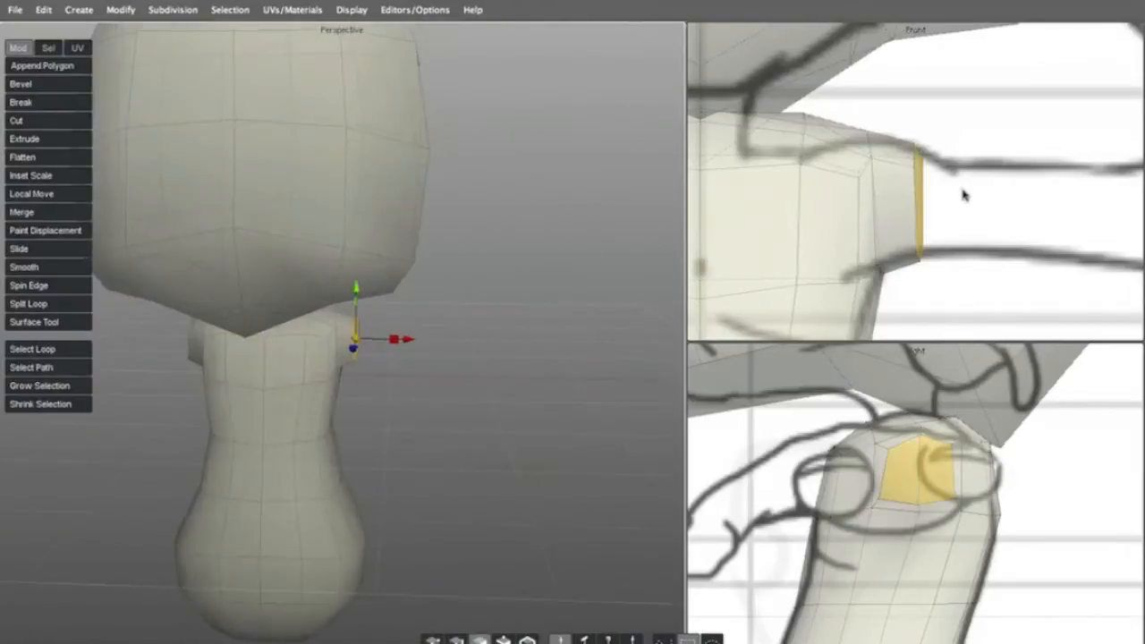
key(space)
alt+right_drag(864, 196, 585, 259)
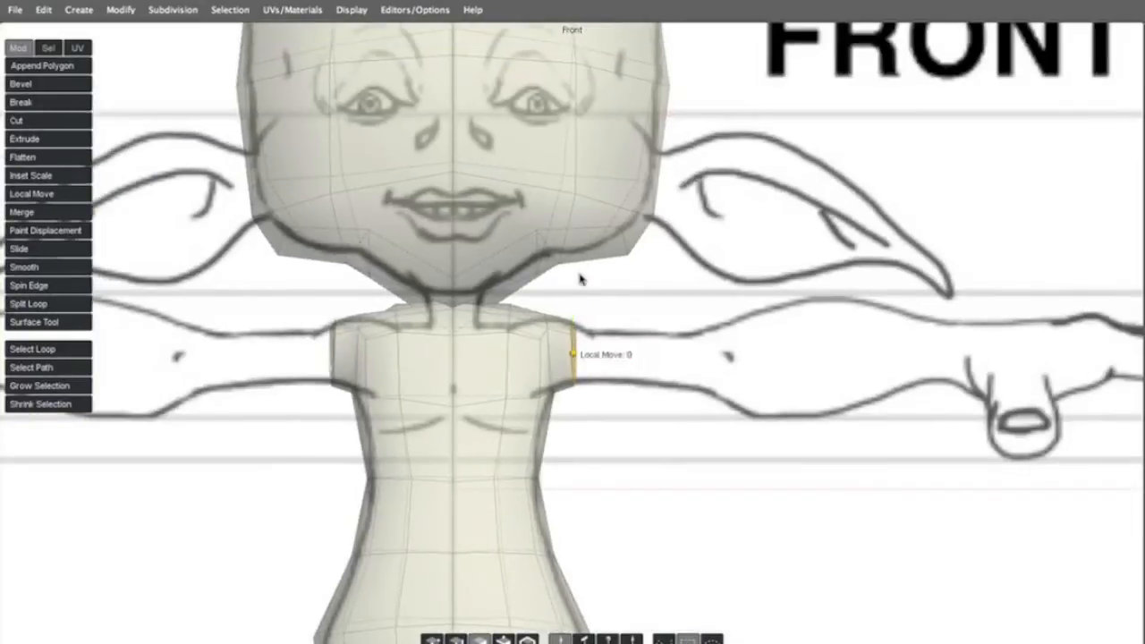
drag(623, 357, 769, 354)
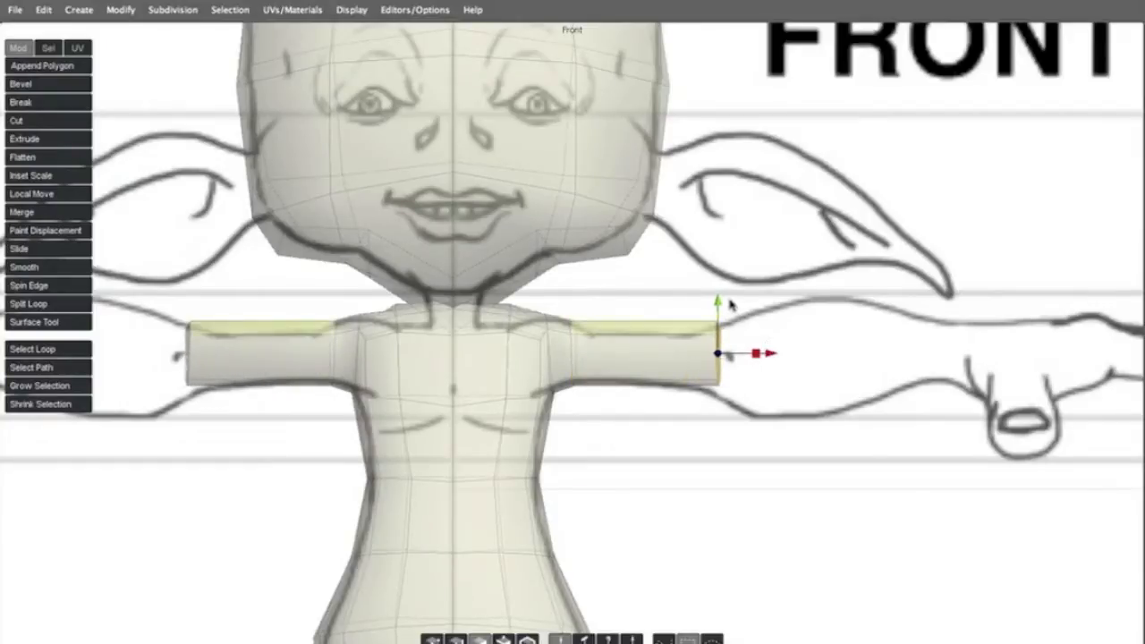
Extrude the forearm in two sections to the wrist, scaling and positioning the end faces to match the front reference
drag(717, 304, 717, 309)
key(z)
drag(721, 358, 864, 369)
key(z)
key(w)
key(r)
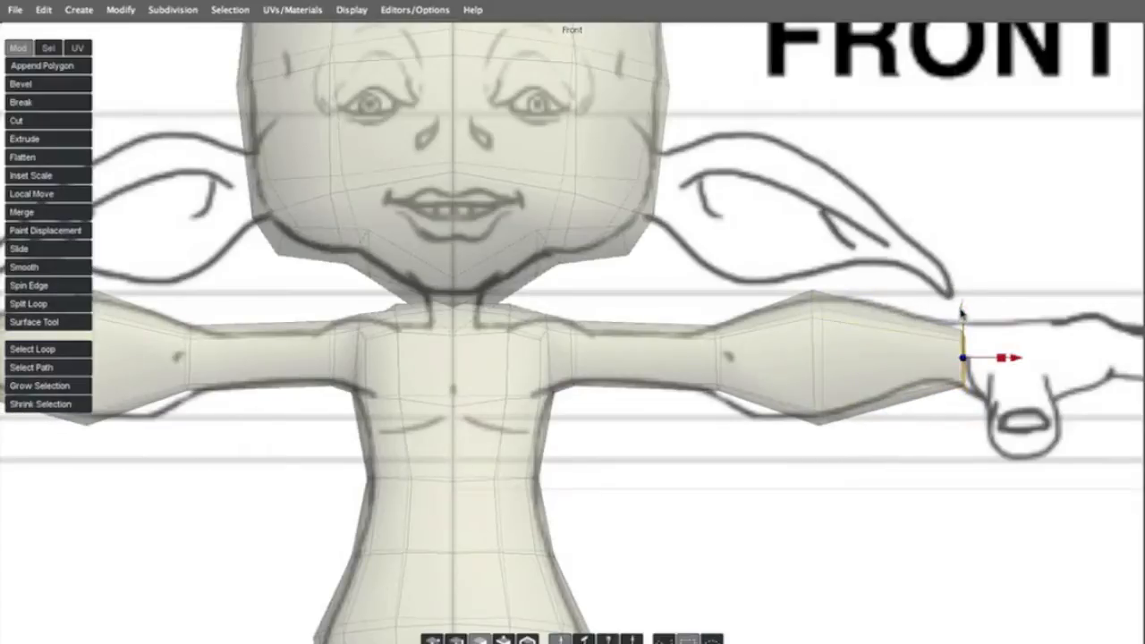
Adjust the arm's end faces at the wrist and extrude them slightly outward to add a short hand base
key(w)
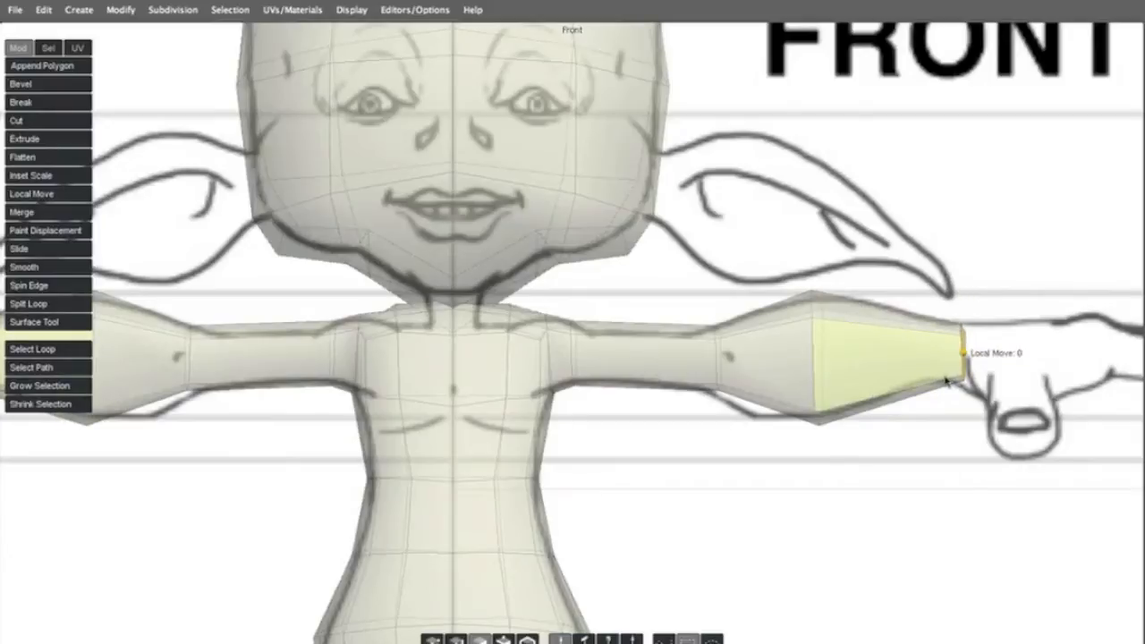
drag(983, 355, 999, 354)
key(space)
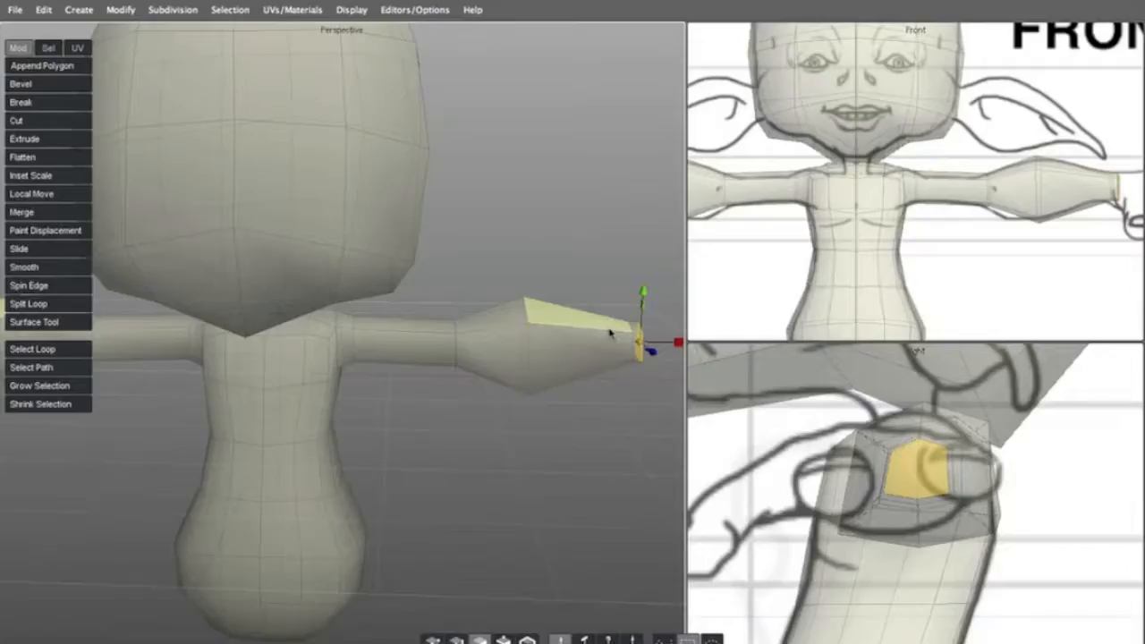
Split edge loops around the arm, three across the upper arm and two across the forearm
key(space)
alt+drag(482, 358, 501, 330)
click(512, 320)
key(shift+x)
key(shift+x)
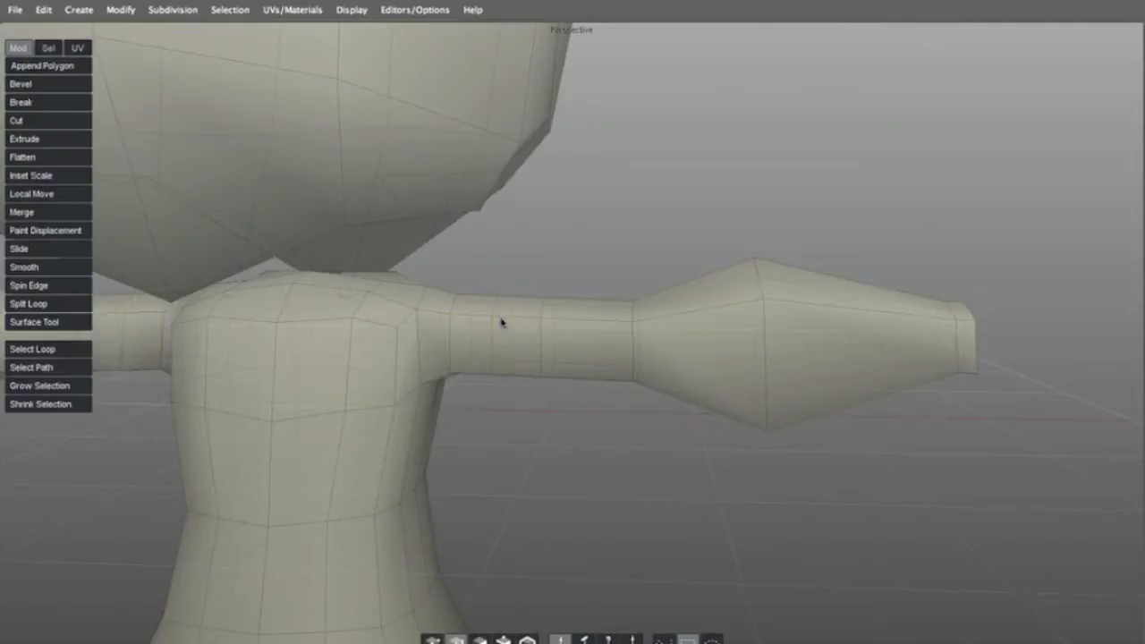
click(664, 318)
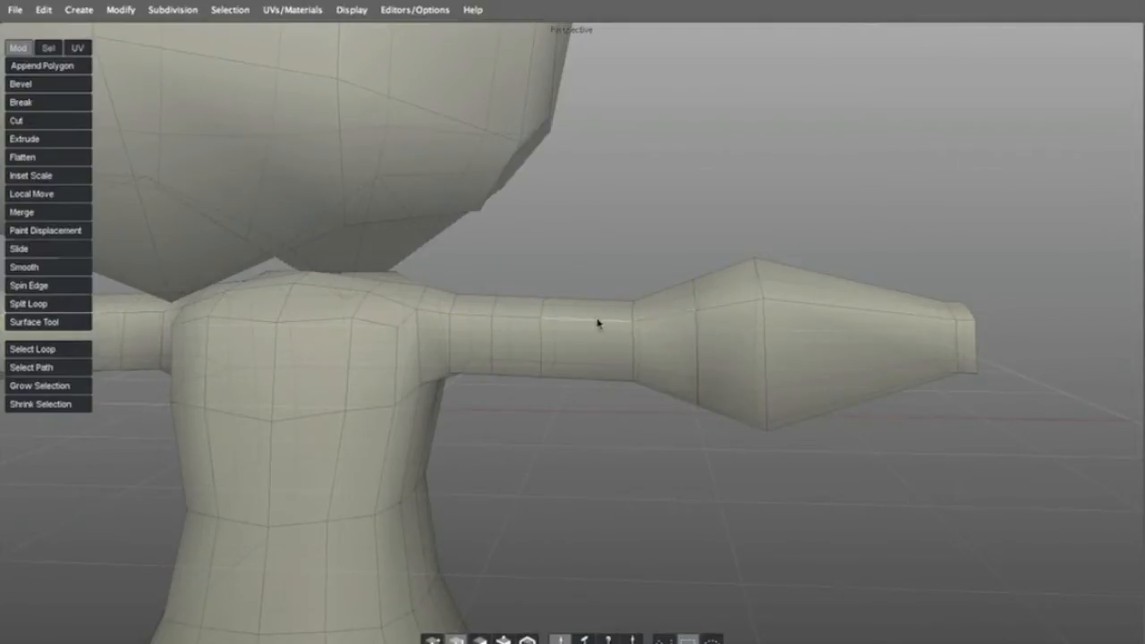
click(893, 296)
key(shift+x)
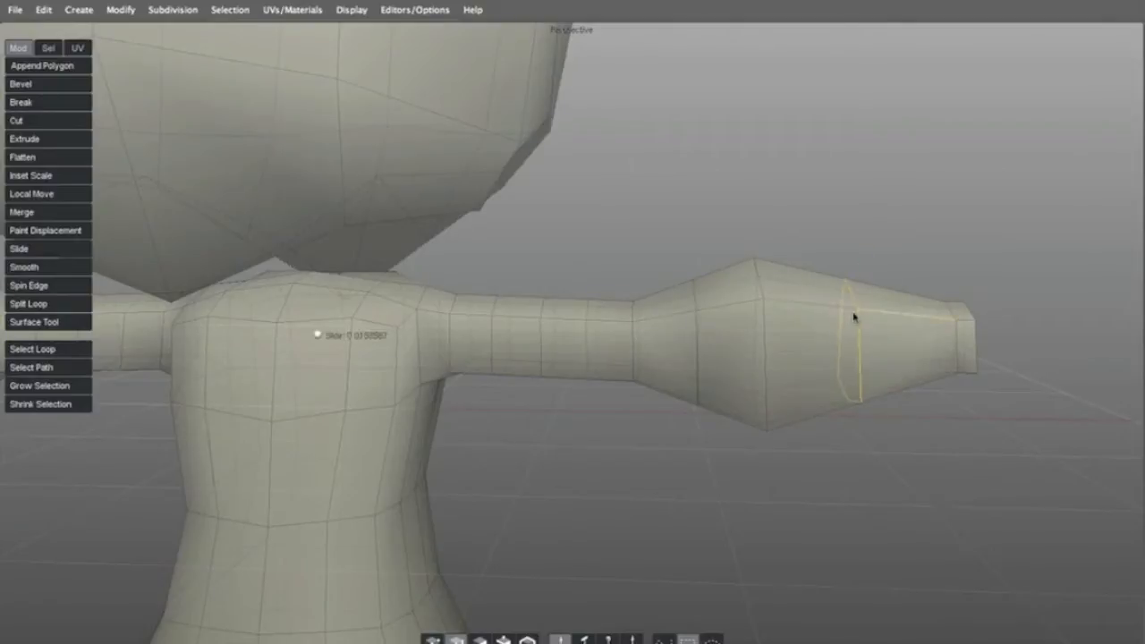
key(shift+x)
Examine the shape and proportions of the extruded arms against the torso and head
alt+drag(654, 388, 542, 254)
scroll(498, 350, down, 5)
scroll(492, 348, up, 3)
scroll(514, 342, down, 2)
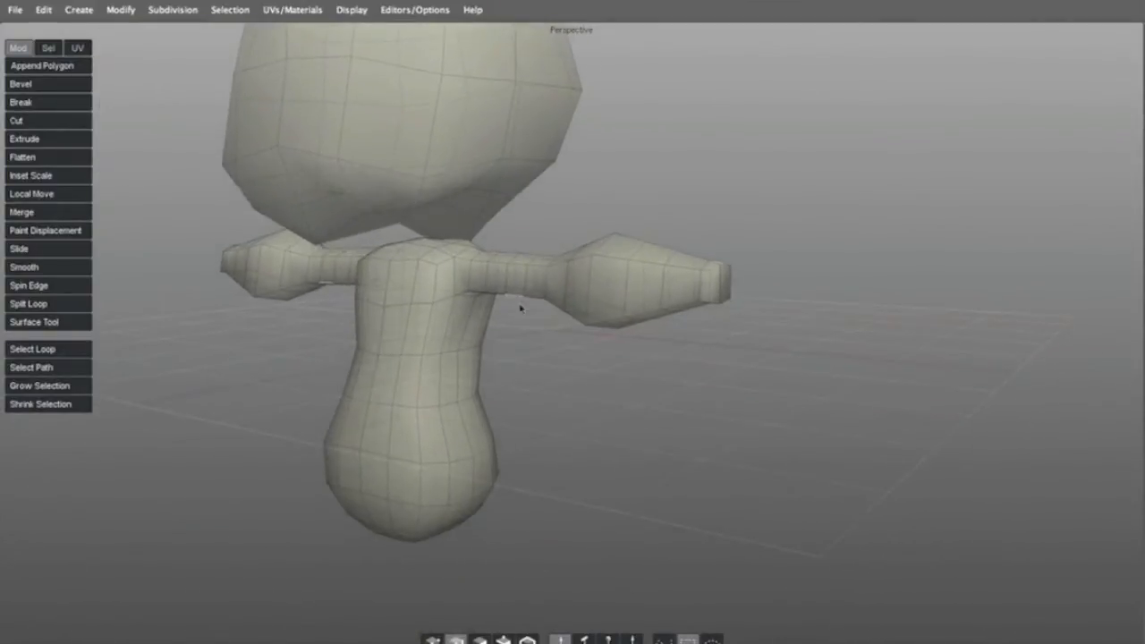
alt+middle_drag(521, 309, 618, 335)
alt+drag(618, 334, 608, 355)
alt+middle_drag(608, 355, 588, 332)
key(space)
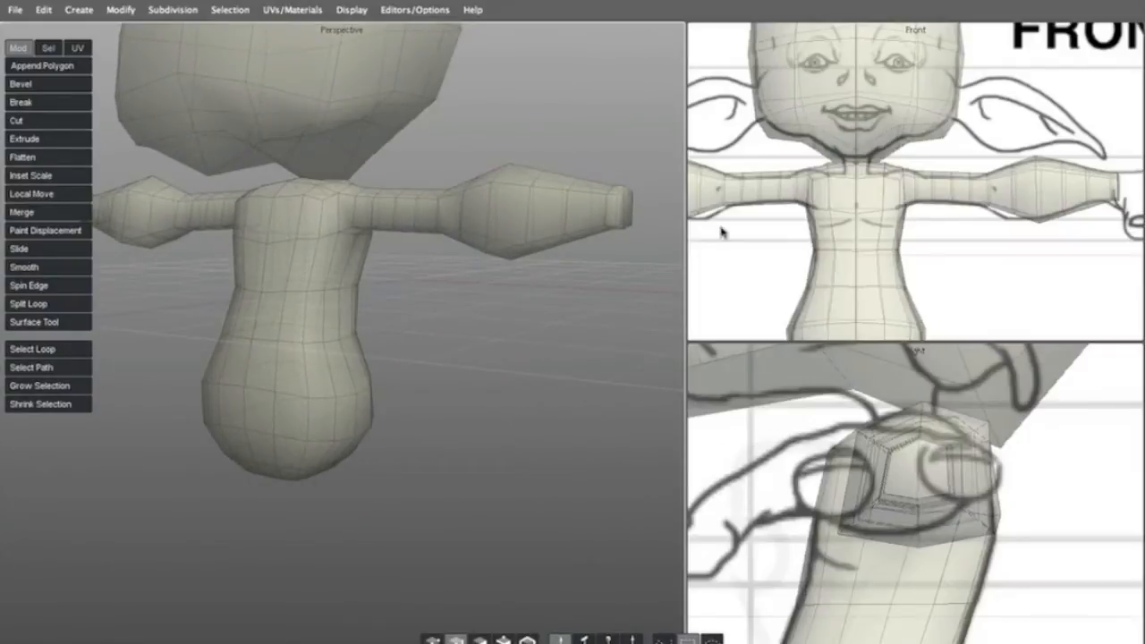
Select the two end faces at the wrist and scale them wider from front to back to flare the hand base
alt+drag(426, 283, 356, 297)
alt+middle_drag(355, 296, 296, 299)
scroll(296, 299, up, 3)
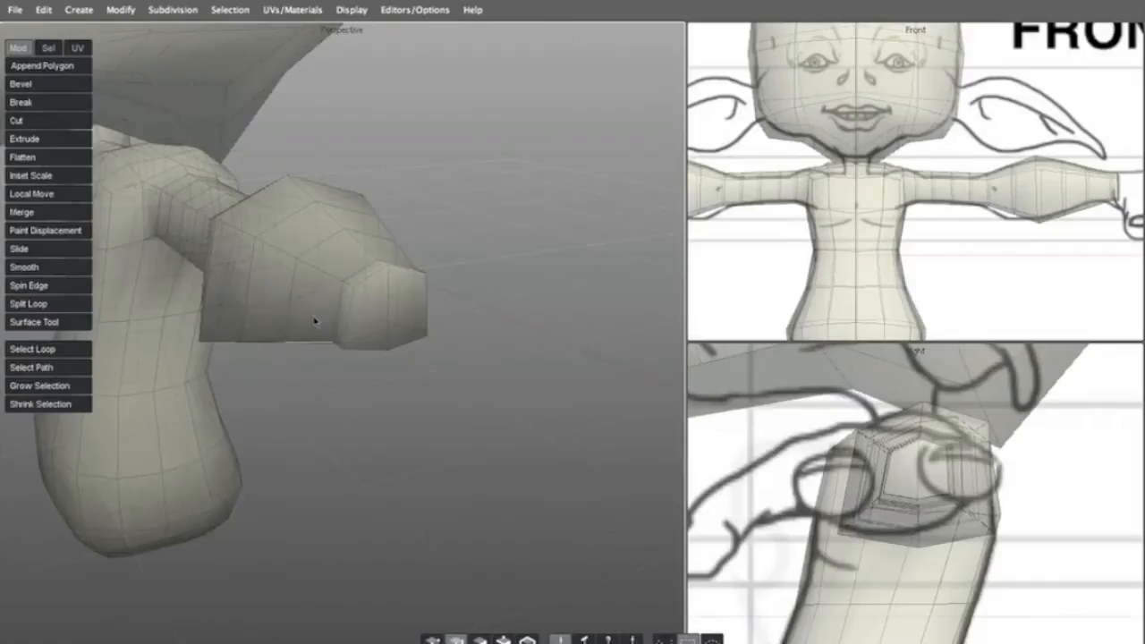
click(372, 311)
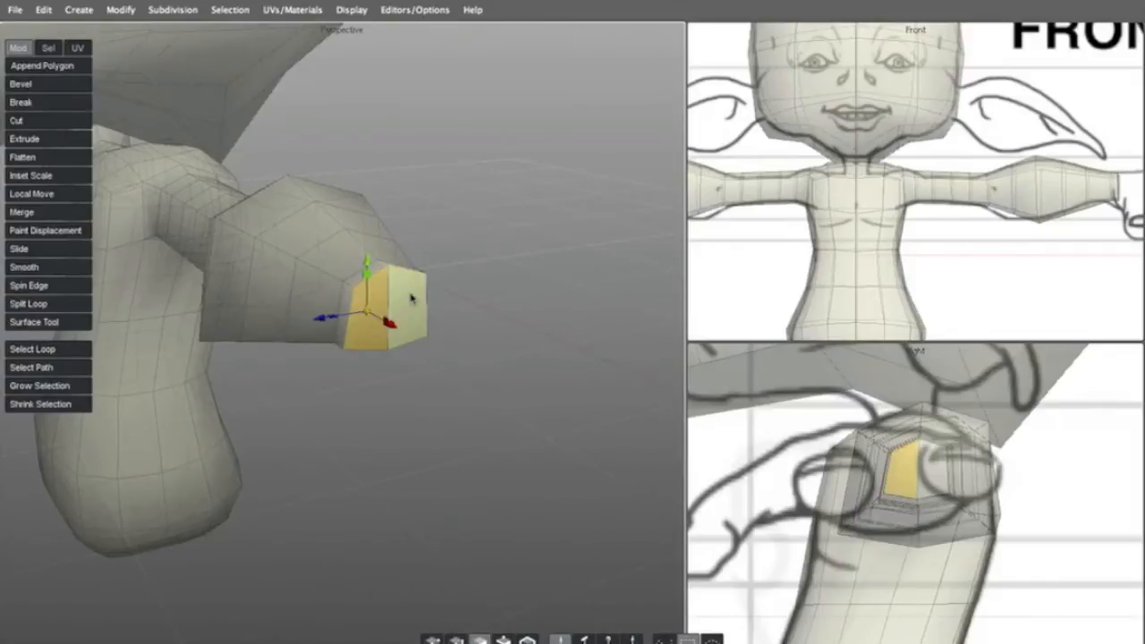
shift+click(411, 299)
alt+drag(386, 291, 255, 385)
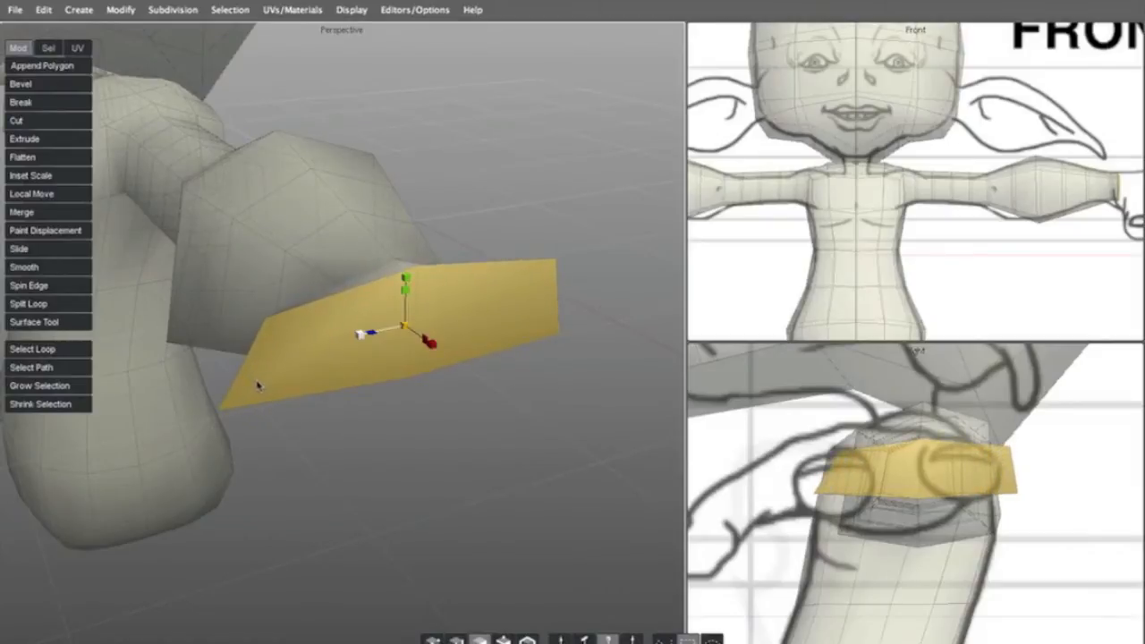
Compare the widened hand base with the hand drawings in the front and side references
alt+right_drag(376, 303, 291, 310)
alt+middle_drag(292, 309, 351, 320)
mouse_move(350, 320)
alt+mouse_down()
mouse_move(367, 317)
mouse_move(358, 370)
mouse_move(354, 305)
alt+mouse_up()
alt+right_drag(975, 217, 849, 205)
alt+middle_drag(849, 205, 706, 222)
alt+right_drag(707, 223, 807, 199)
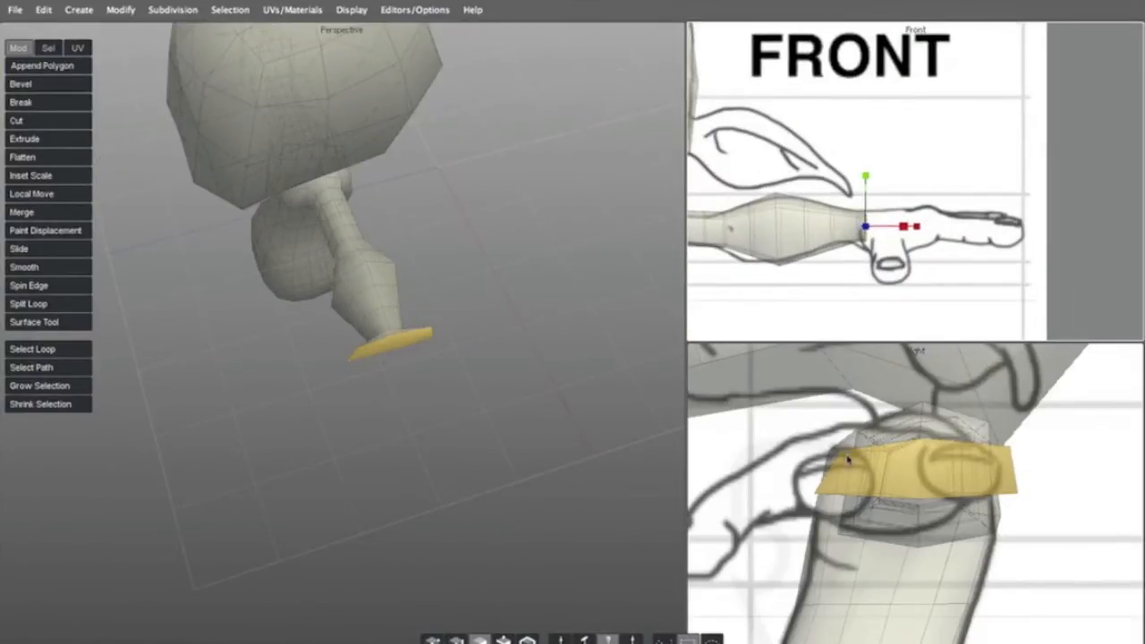
alt+right_drag(850, 445, 859, 439)
alt+middle_drag(859, 440, 884, 439)
alt+drag(412, 390, 421, 331)
alt+right_drag(420, 331, 528, 307)
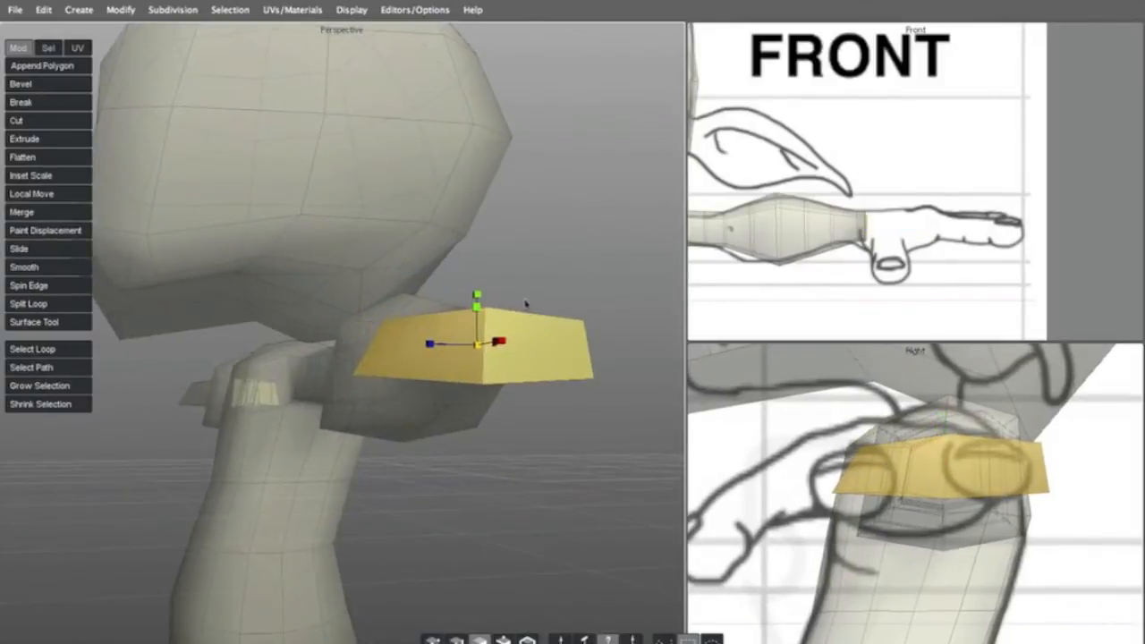
Scale the wrist end faces taller and extrude them outward to the finger base in the front reference, forming the palm
drag(476, 295, 470, 276)
alt+drag(461, 254, 433, 339)
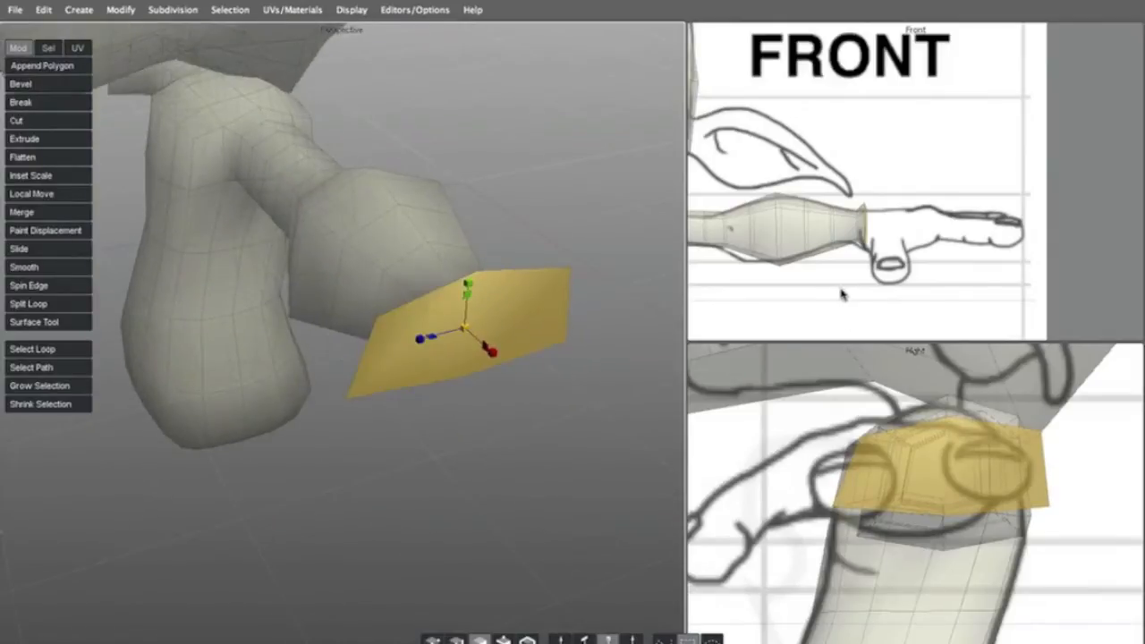
scroll(888, 185, up, 5)
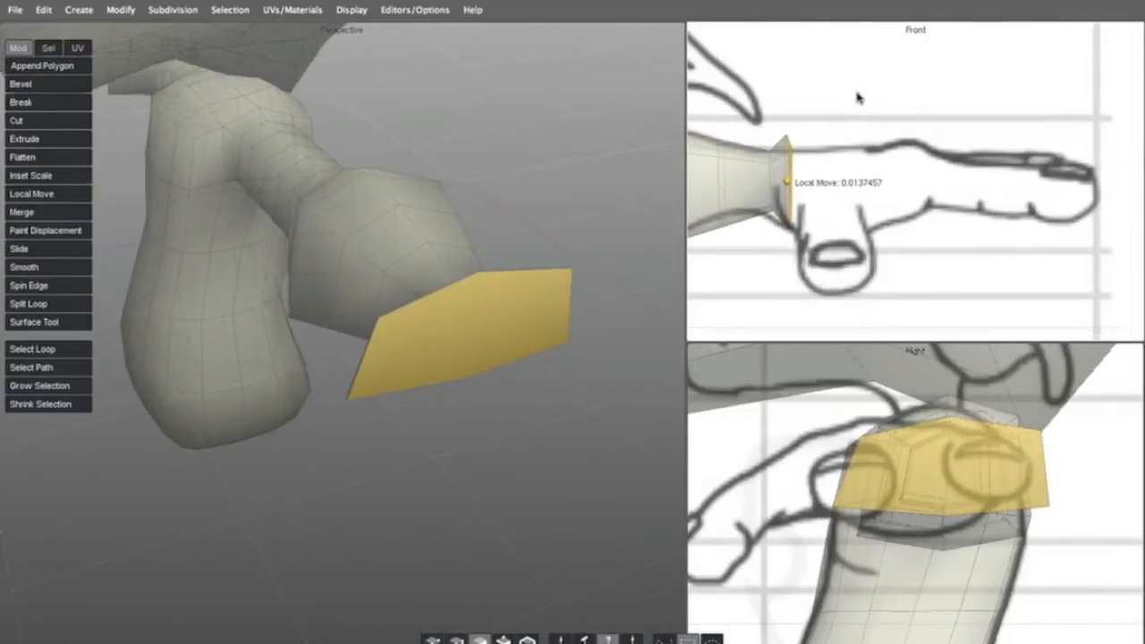
drag(839, 185, 973, 181)
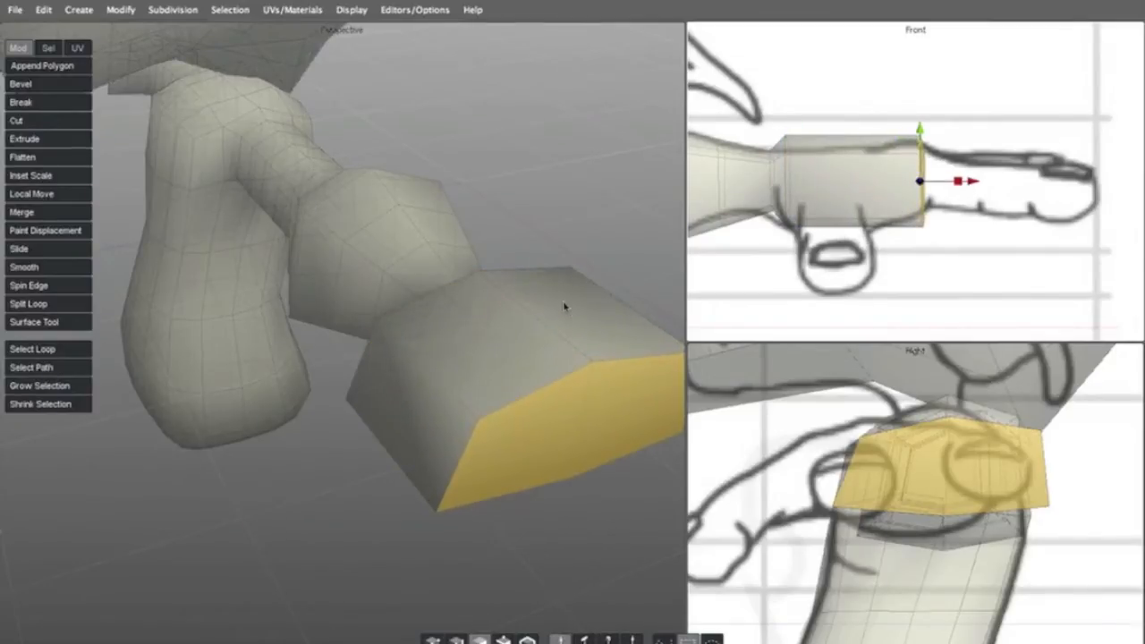
Select the front half of the palm's end and extrude it a short distance outward as the base of the first finger
scroll(564, 307, down, 3)
alt+drag(524, 279, 463, 332)
click(569, 256)
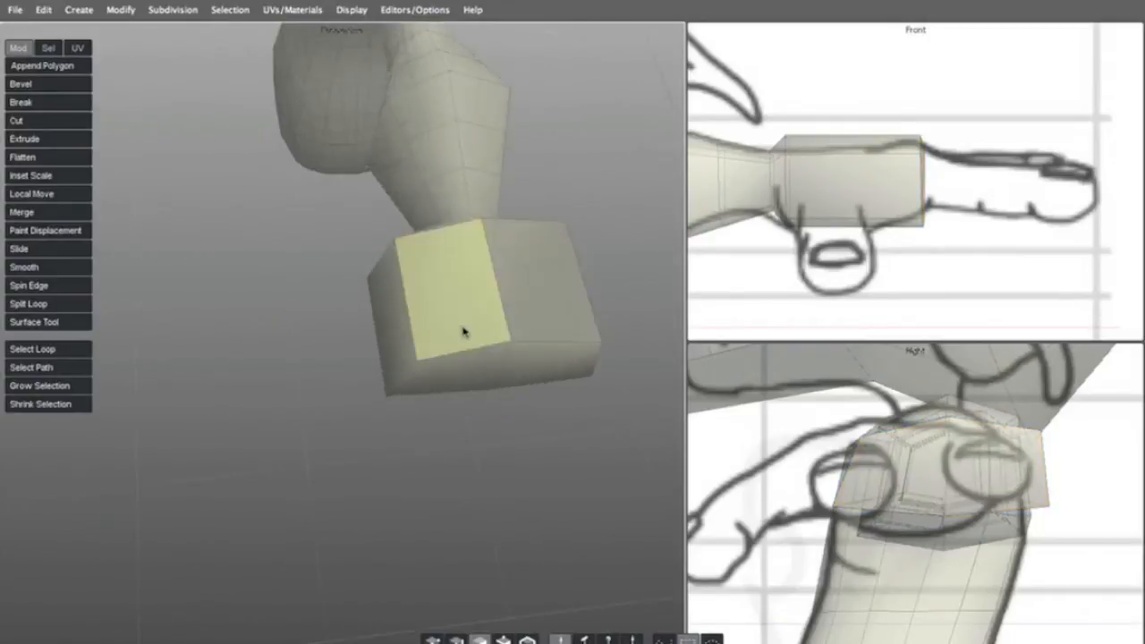
click(463, 332)
click(538, 324)
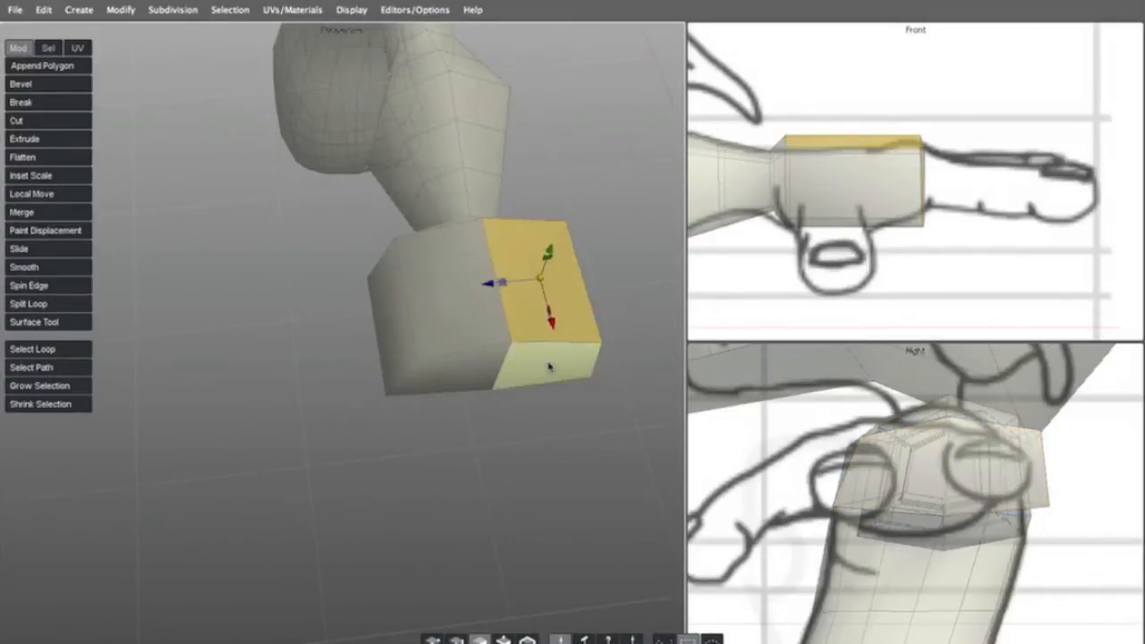
shift+click(549, 367)
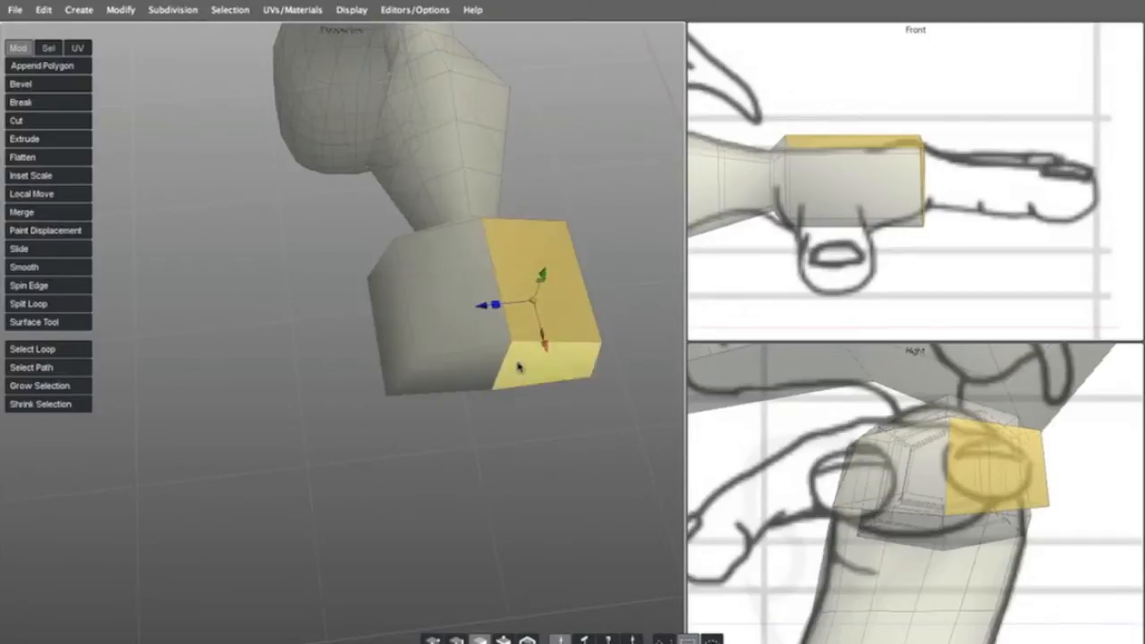
alt+drag(475, 343, 474, 366)
click(473, 365)
shift+click(531, 363)
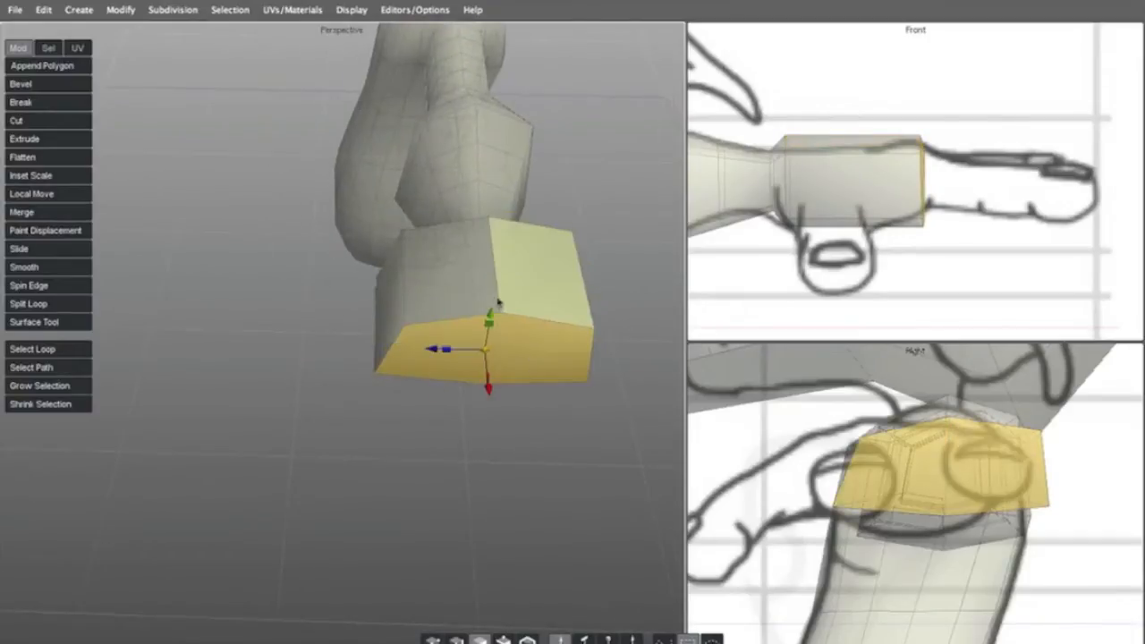
alt+drag(464, 293, 409, 356)
click(402, 362)
mouse_move(416, 347)
alt+mouse_down()
mouse_move(420, 366)
mouse_move(400, 402)
alt+mouse_up()
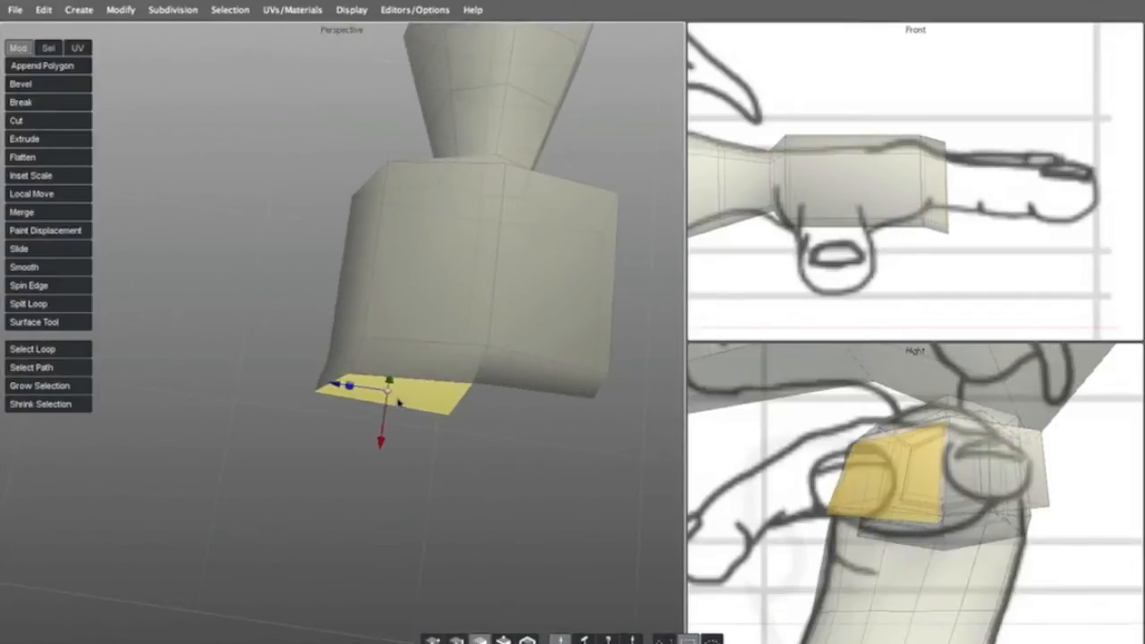
Extrude the rear half of the palm's end slightly outward as the second finger base and scale its end face smaller
click(517, 385)
key(z)
drag(508, 374, 402, 325)
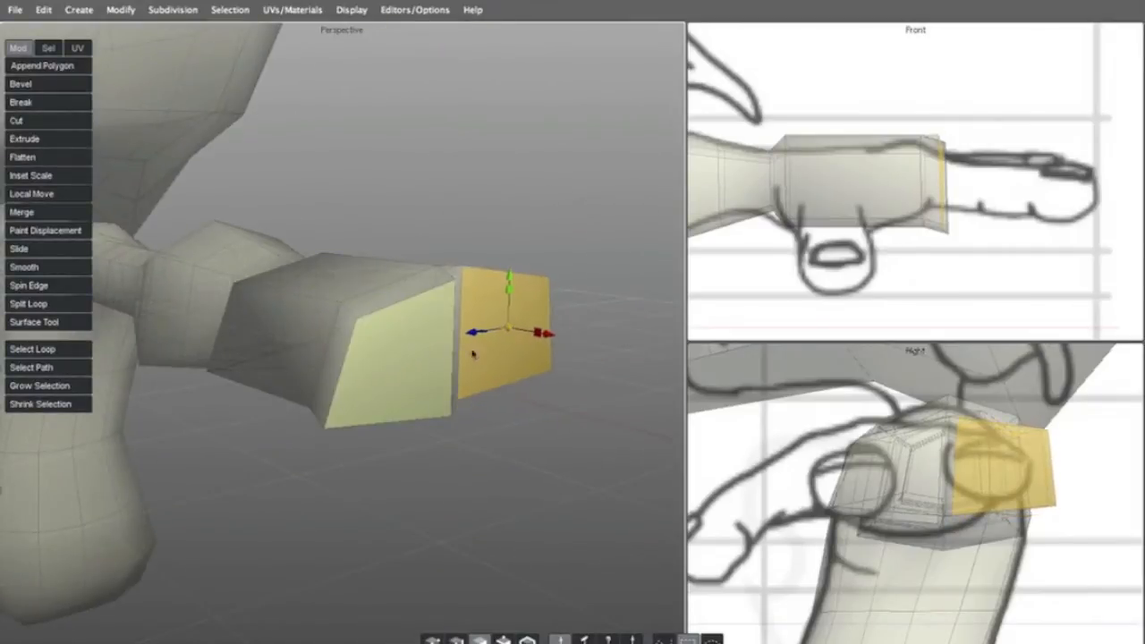
key(r)
drag(510, 328, 486, 334)
key(w)
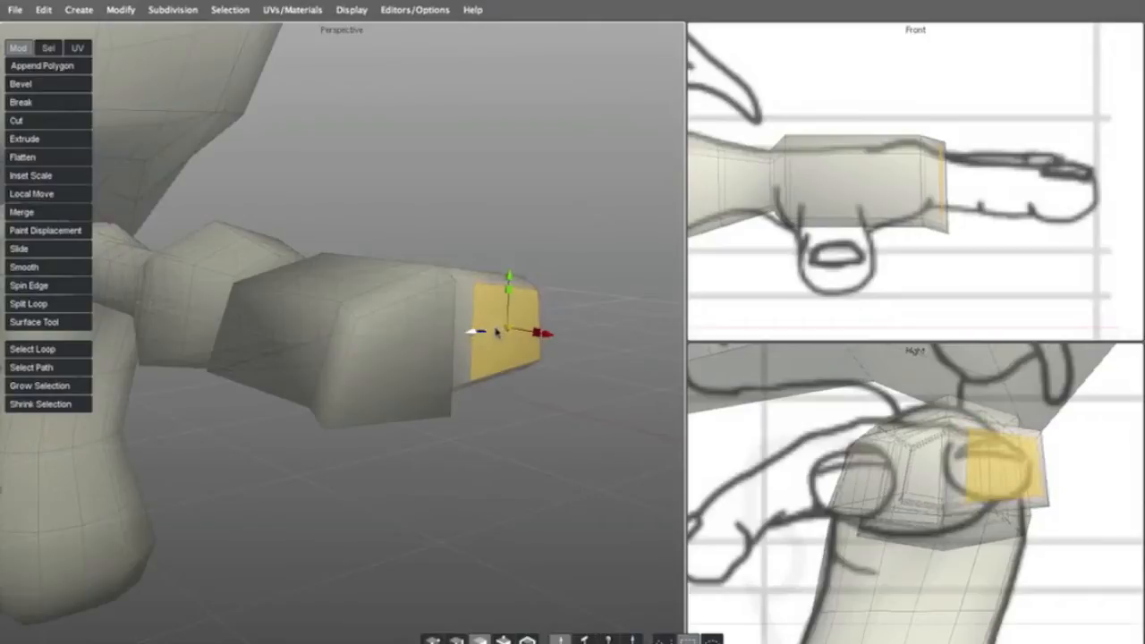
Scale the end face of the front finger base smaller to leave a gap between the two fingers
click(421, 335)
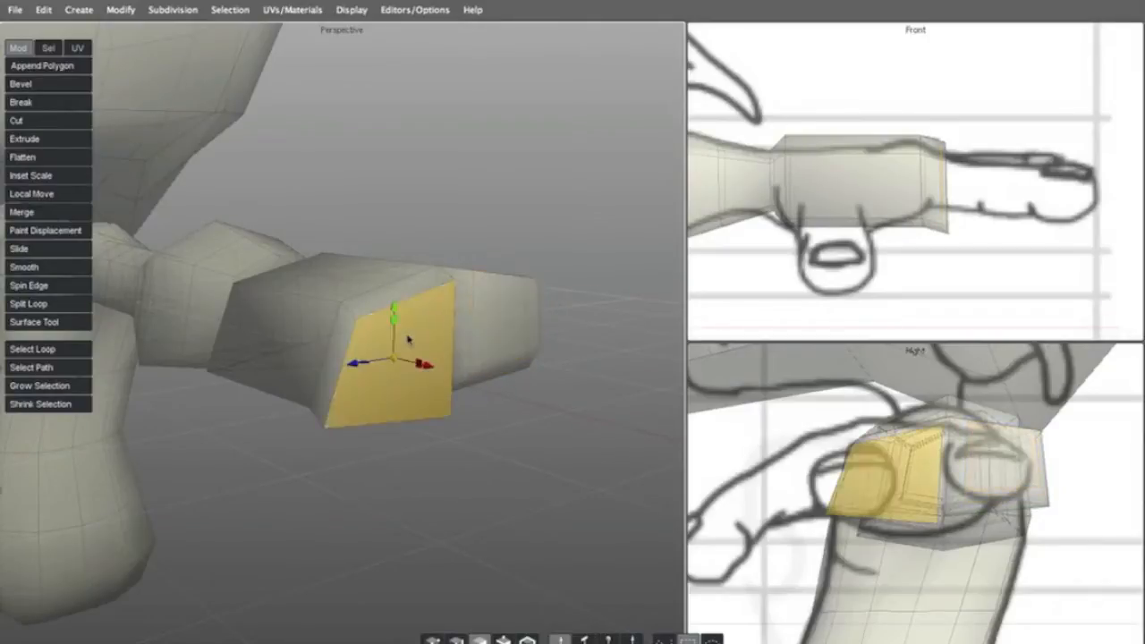
key(r)
mouse_move(395, 360)
mouse_down()
mouse_move(375, 363)
mouse_move(384, 355)
mouse_up()
key(w)
middle_drag(384, 355, 429, 235)
middle_drag(517, 331, 634, 334)
scroll(334, 289, up, 4)
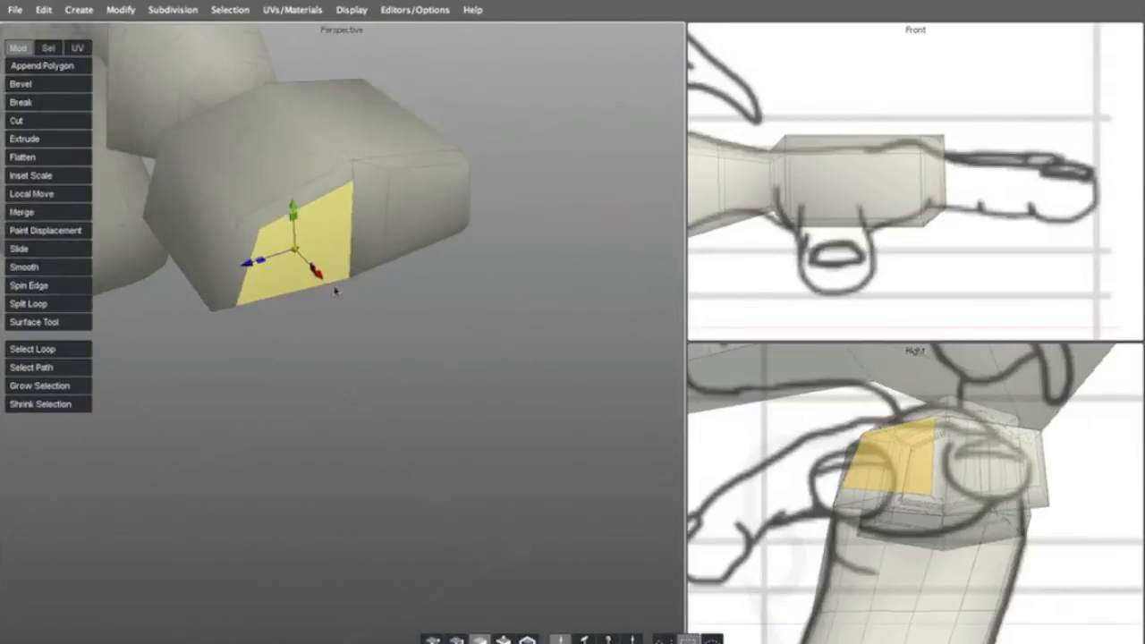
Select both finger-base end faces and extrude them outward in two segments following the finger in the front reference
shift+click(443, 203)
middle_drag(443, 204, 385, 254)
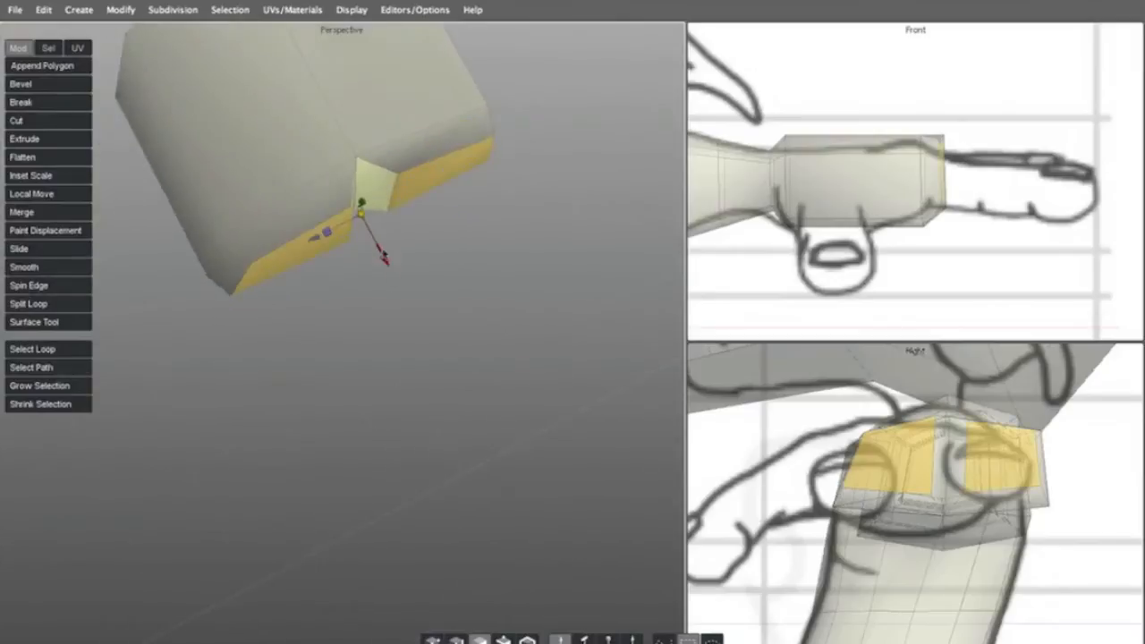
scroll(832, 213, up, 2)
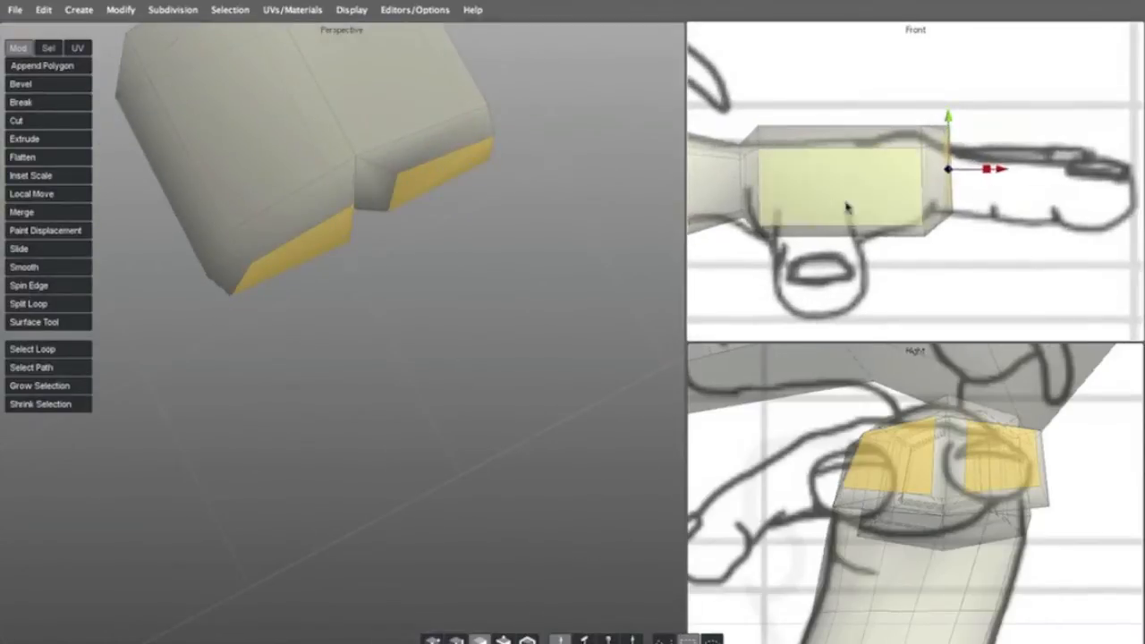
middle_drag(848, 209, 782, 220)
scroll(782, 220, up, 1)
key(z)
mouse_move(837, 190)
mouse_down()
mouse_move(882, 192)
mouse_move(970, 224)
mouse_move(954, 216)
mouse_up()
key(z)
key(r)
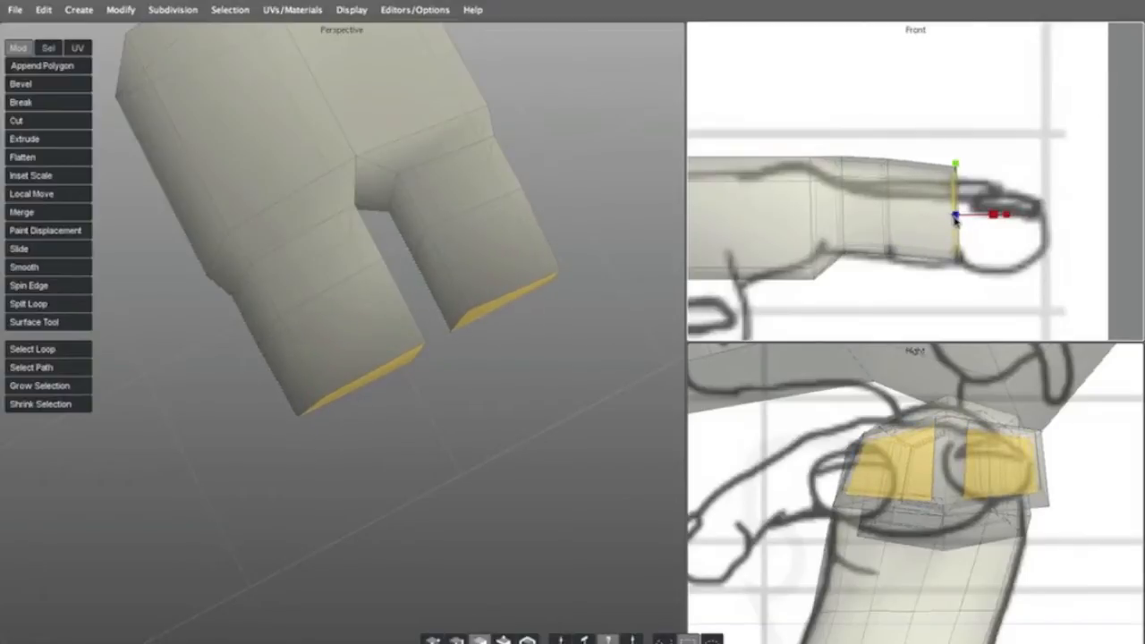
Extrude the fingertip segments, angle them downward to match the front reference, and bevel the fingertip ends
key(e)
drag(1010, 213, 1026, 241)
key(w)
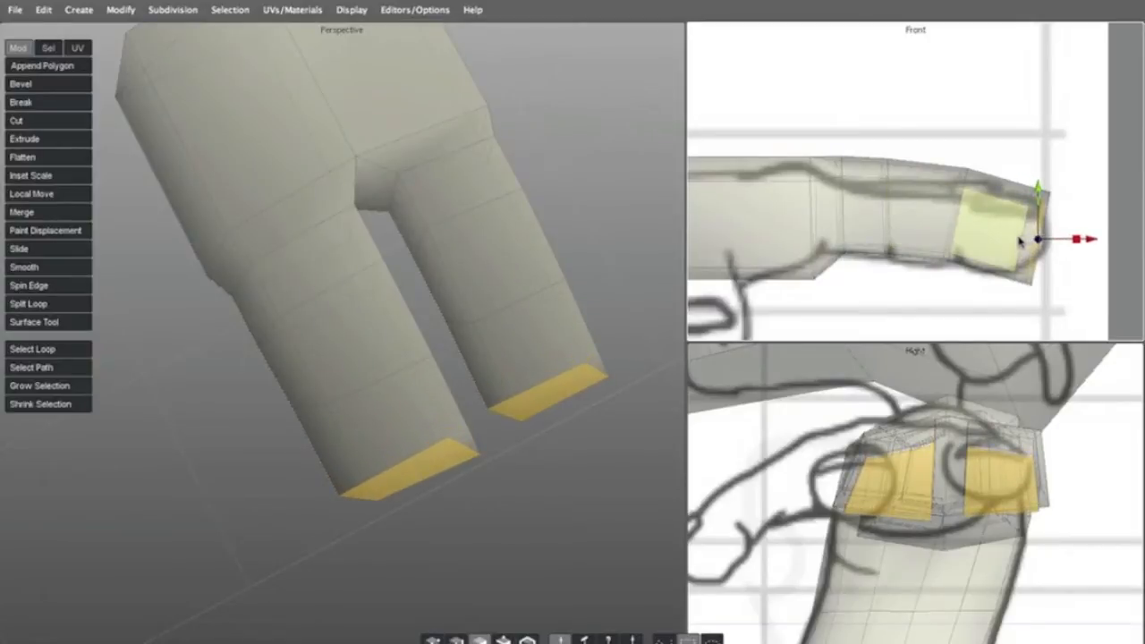
key(b)
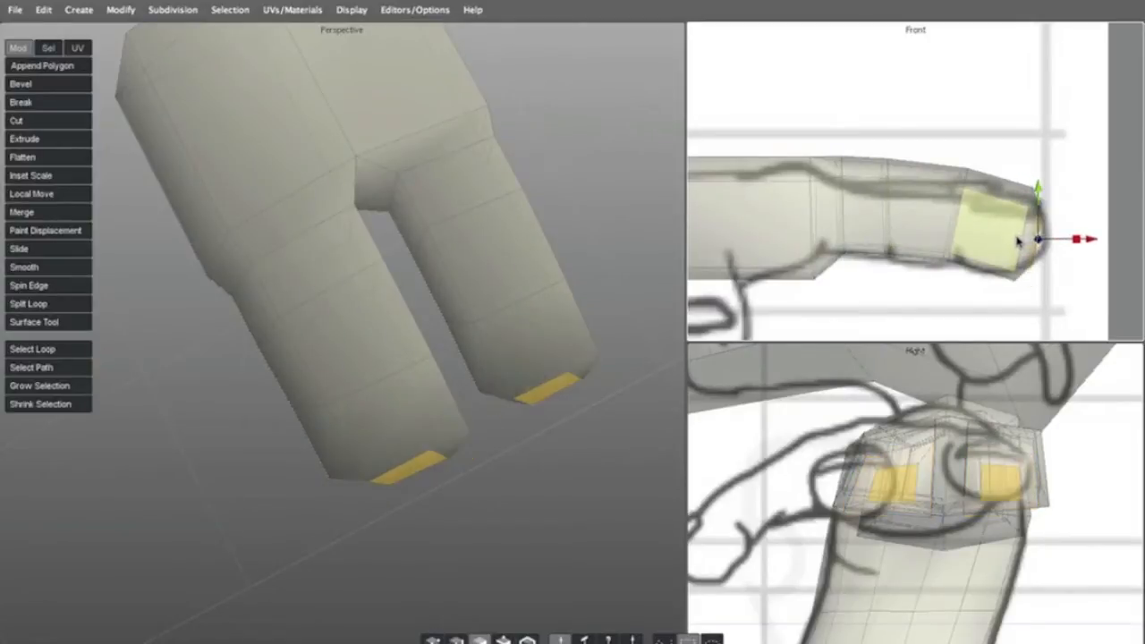
Extrude the palm's front side face forward as the first thumb segment and rotate its end to follow the side reference
middle_drag(593, 336, 417, 235)
click(417, 274)
key(z)
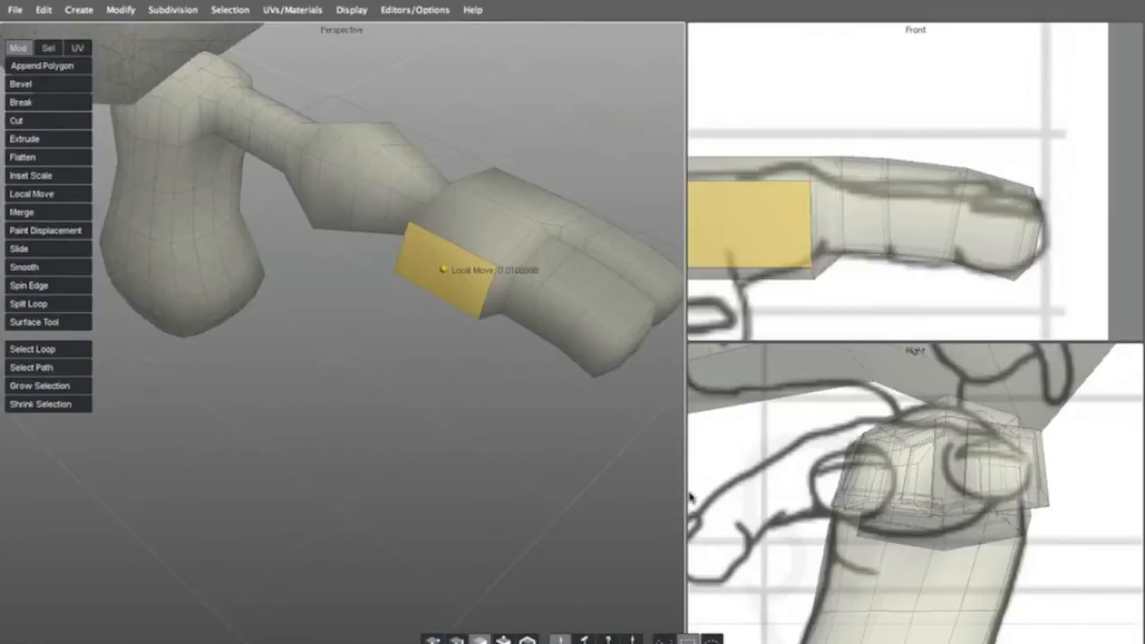
drag(841, 472, 787, 480)
key(e)
drag(804, 434, 769, 435)
Extrude further thumb segments forward and down, rotating each end face to follow the thumb's curve in the side reference
key(z)
key(w)
drag(791, 487, 739, 541)
key(e)
key(z)
key(w)
key(e)
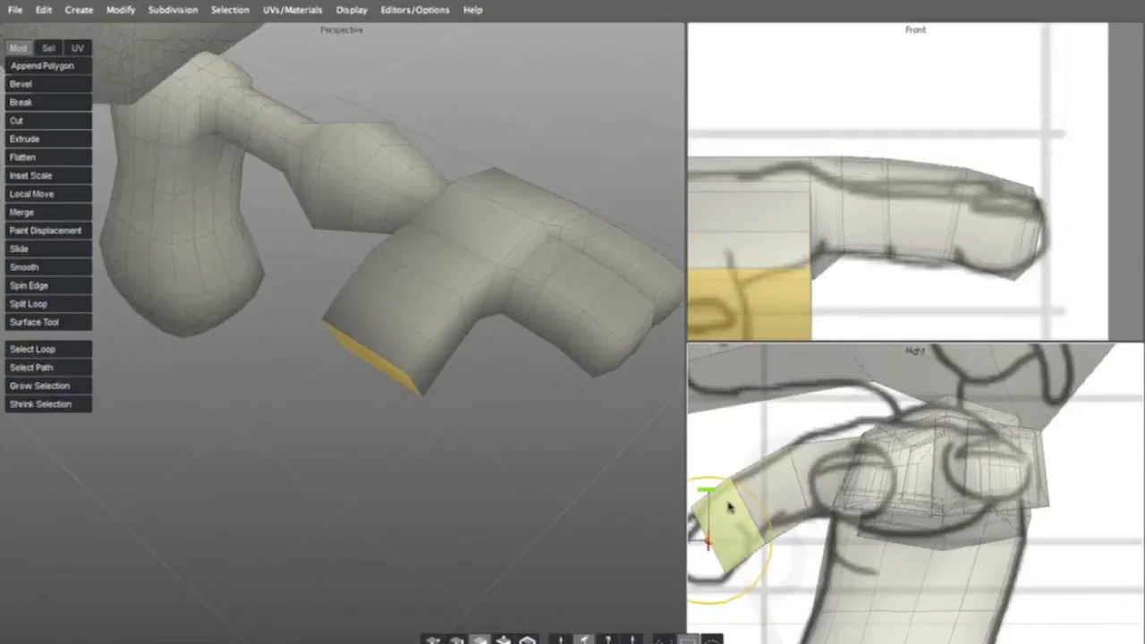
drag(704, 501, 693, 502)
Extrude a short end segment at the thumb's tip in the side view
alt+middle_drag(737, 490, 866, 434)
alt+right_drag(866, 434, 893, 390)
key(z)
key(w)
drag(829, 439, 805, 468)
Split a new edge loop lengthwise through the middle of the thumb
alt+drag(268, 407, 330, 377)
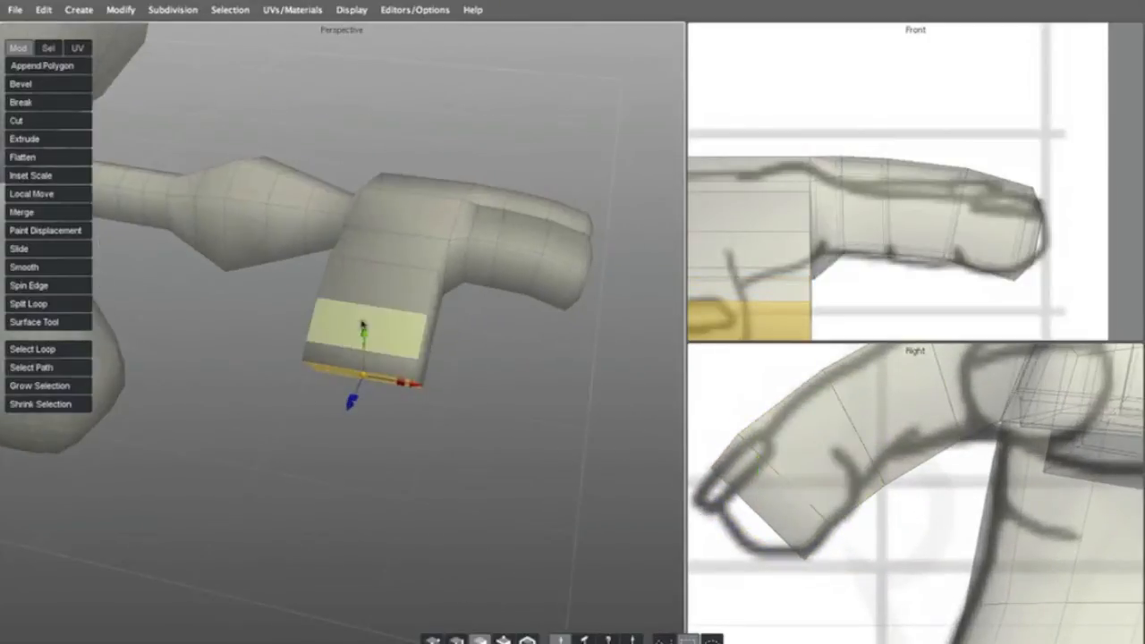
click(389, 309)
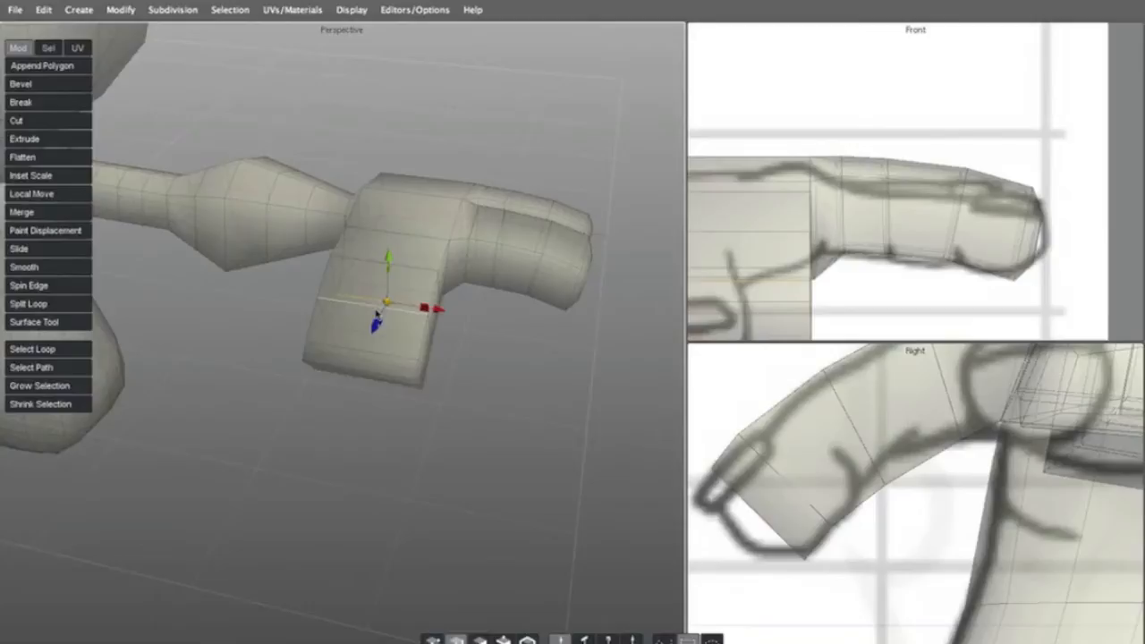
click(371, 362)
key(shift+x)
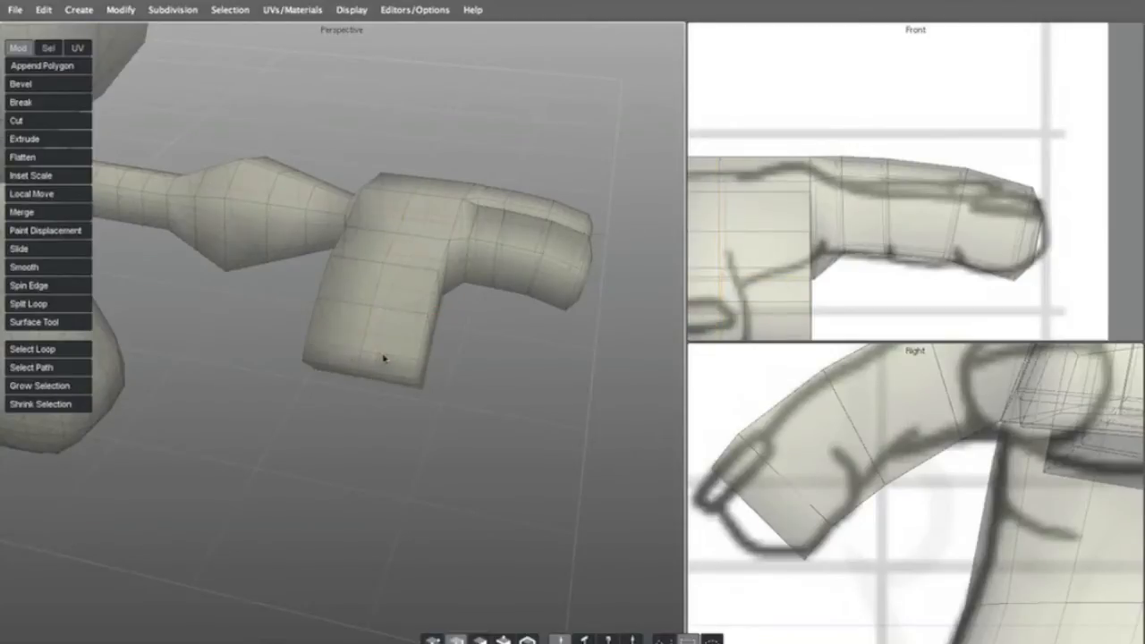
Pull in the vertices on the thumb's inner side and smooth the web between the thumb and the front finger
alt+drag(402, 349, 460, 372)
key(1)
mouse_move(473, 428)
mouse_down()
mouse_move(454, 419)
mouse_move(459, 442)
mouse_up()
alt+drag(408, 387, 399, 386)
drag(479, 363, 398, 328)
click(456, 297)
shift+drag(478, 324, 531, 394)
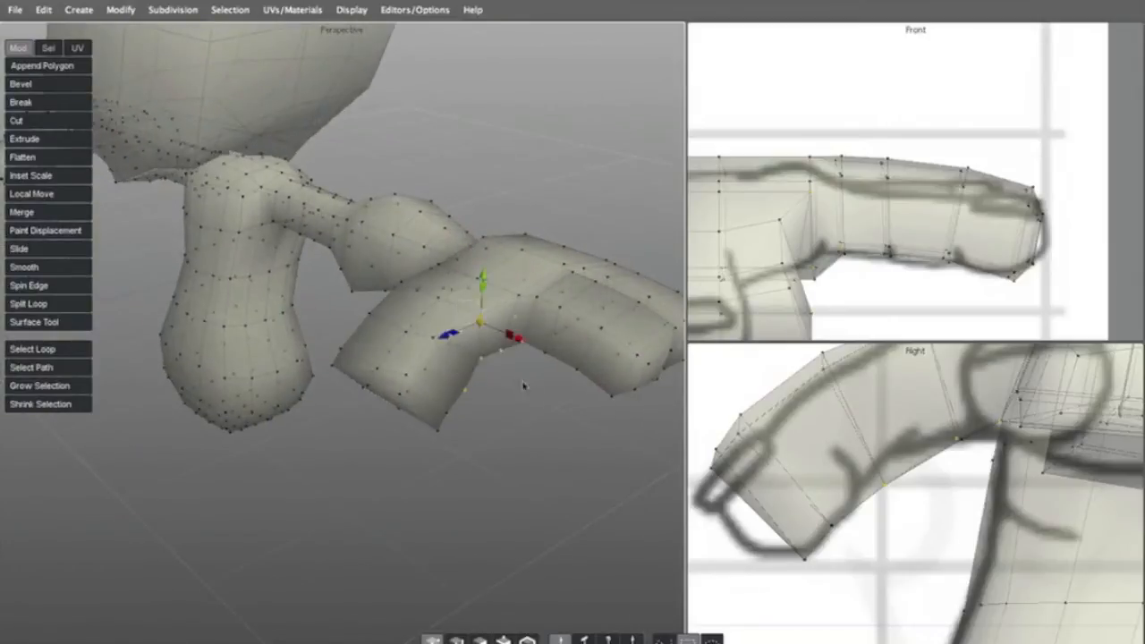
double_click(493, 282)
key(shift+s)
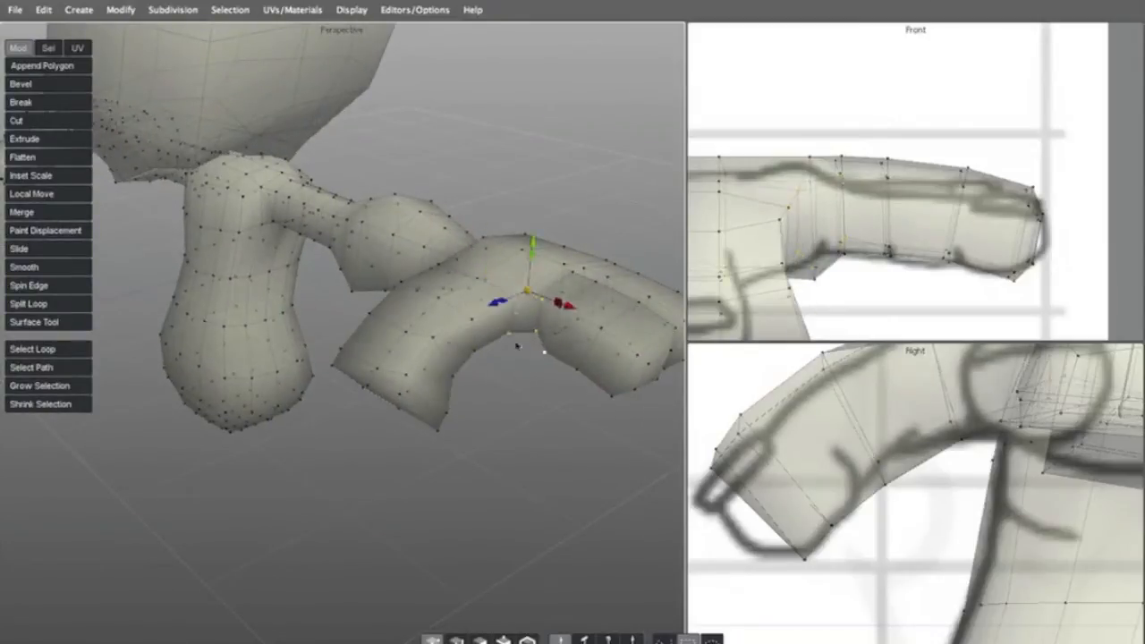
Select the thumb's vertices and smooth them from several angles to round its blocky shape
alt+drag(332, 360, 342, 475)
drag(333, 335, 529, 477)
key(shift+s)
click(545, 432)
alt+drag(521, 437, 562, 361)
drag(329, 287, 462, 427)
key(shift+s)
Smooth another group of vertices on the hand to soften its transitions
drag(309, 171, 392, 262)
key(shift+s)
click(445, 192)
alt+drag(446, 193, 301, 305)
alt+drag(255, 400, 276, 280)
Try to smooth a larger group of vertices across the hand
drag(263, 125, 550, 398)
key(shift+s)
click(415, 370)
key(ctrl+z)
Examine the hand's shape and its proportions against the arms, torso and head in an enlarged perspective view
alt+right_drag(510, 388, 491, 215)
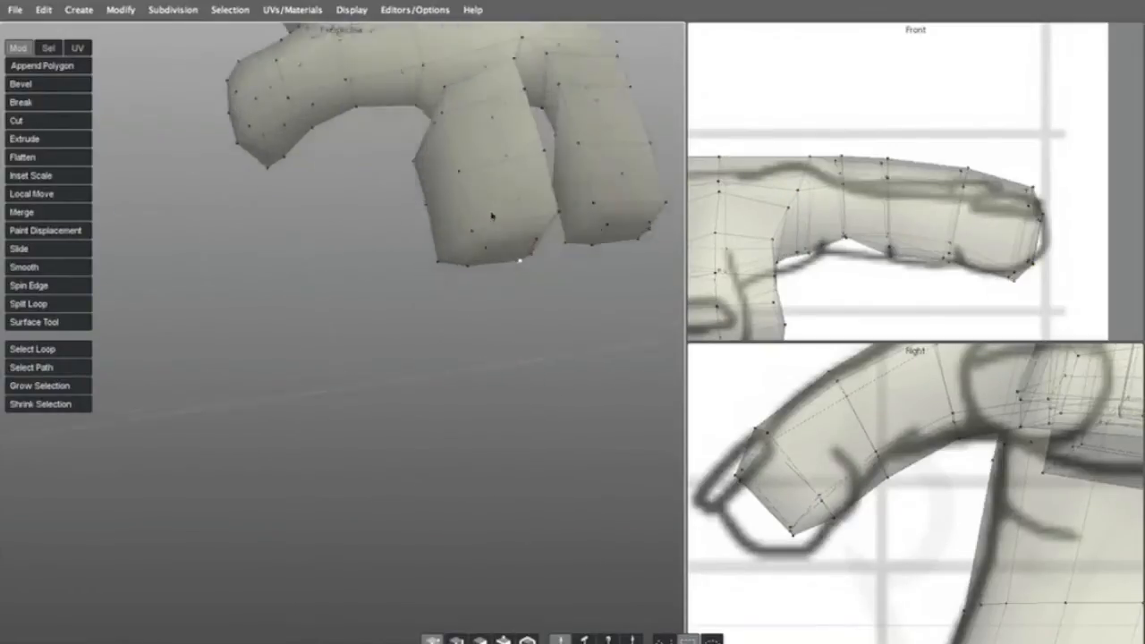
alt+middle_drag(491, 215, 447, 365)
drag(384, 303, 395, 294)
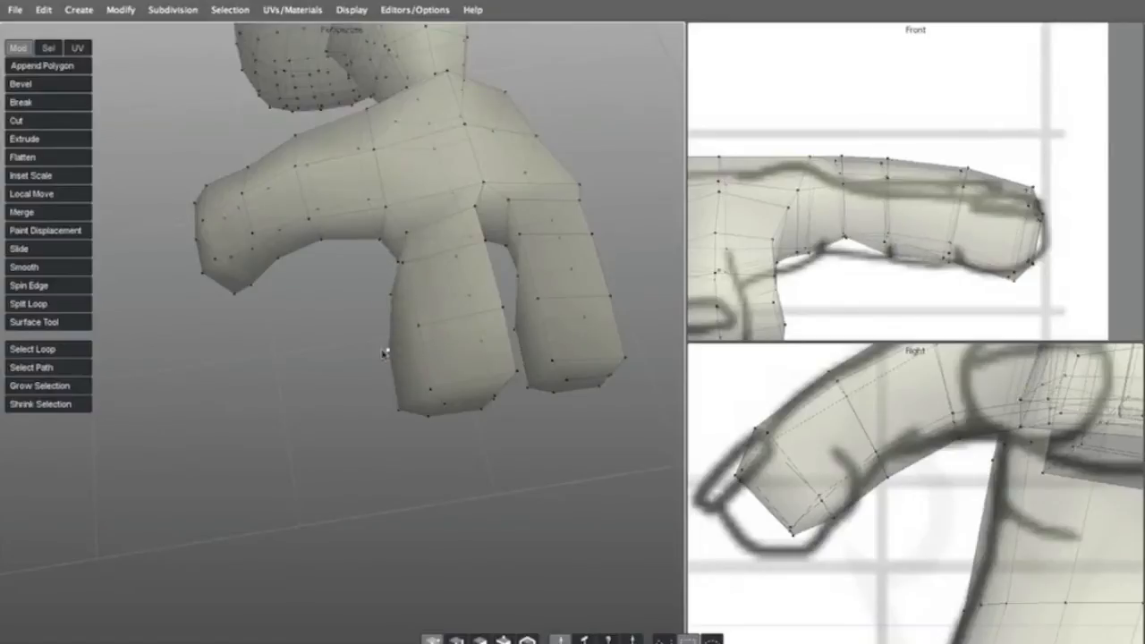
alt+drag(401, 407, 458, 324)
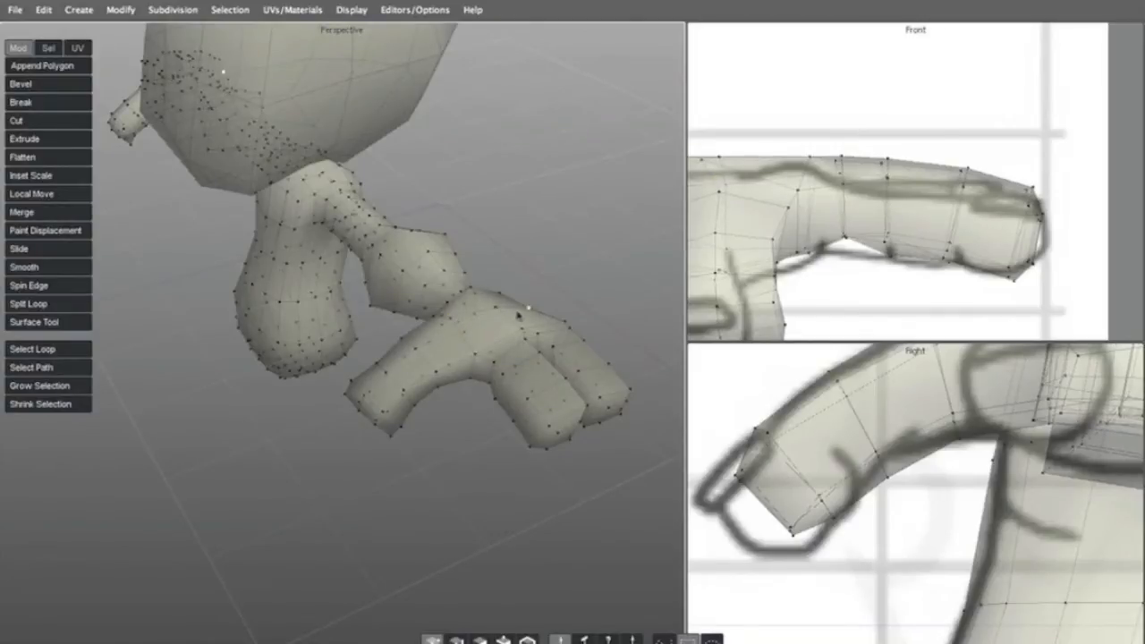
alt+drag(523, 308, 483, 312)
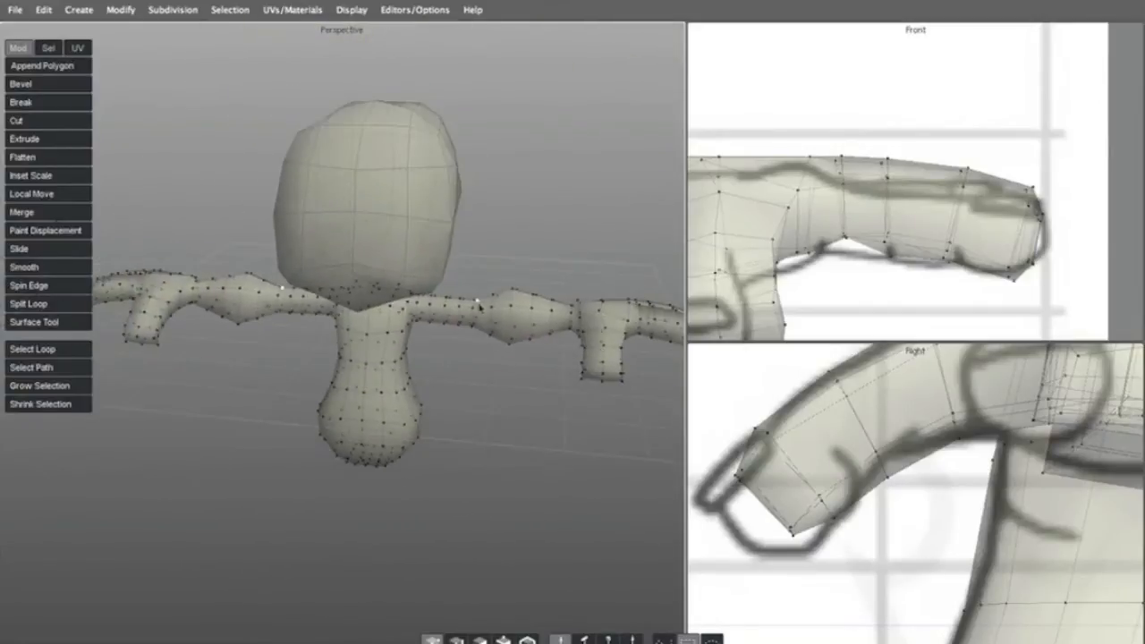
key(space)
alt+right_drag(483, 312, 573, 260)
mouse_move(573, 261)
alt+mouse_down()
mouse_move(618, 253)
mouse_move(529, 284)
mouse_move(725, 243)
mouse_move(703, 90)
mouse_move(650, 191)
mouse_move(700, 286)
mouse_move(544, 262)
mouse_move(557, 262)
alt+mouse_up()
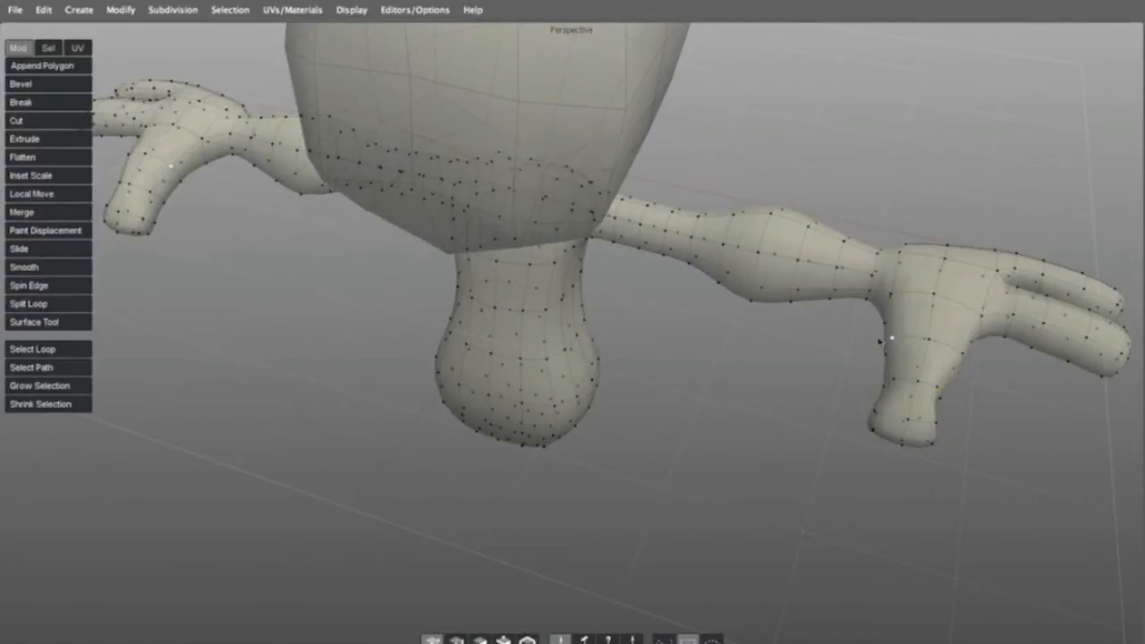
Select the vertices at the outer end of the thumb and smooth them to slim and round the tip
drag(842, 336, 971, 476)
key(shift+s)
click(867, 499)
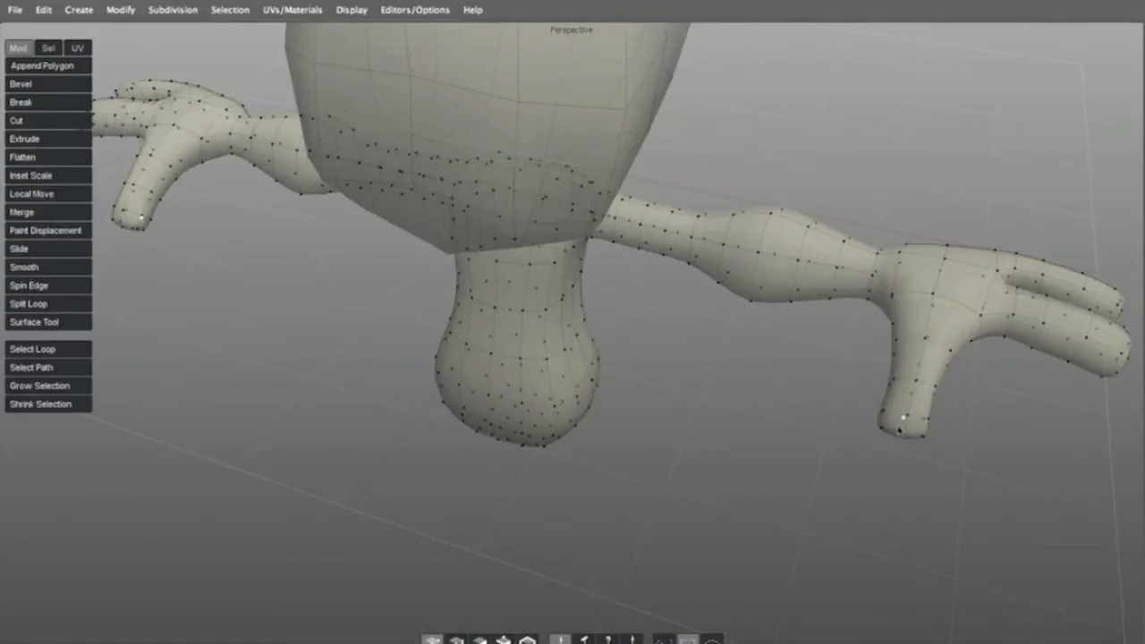
Examine the thumb and the whole character from several angles and compare the hand with the front and side references
middle_drag(910, 440, 809, 386)
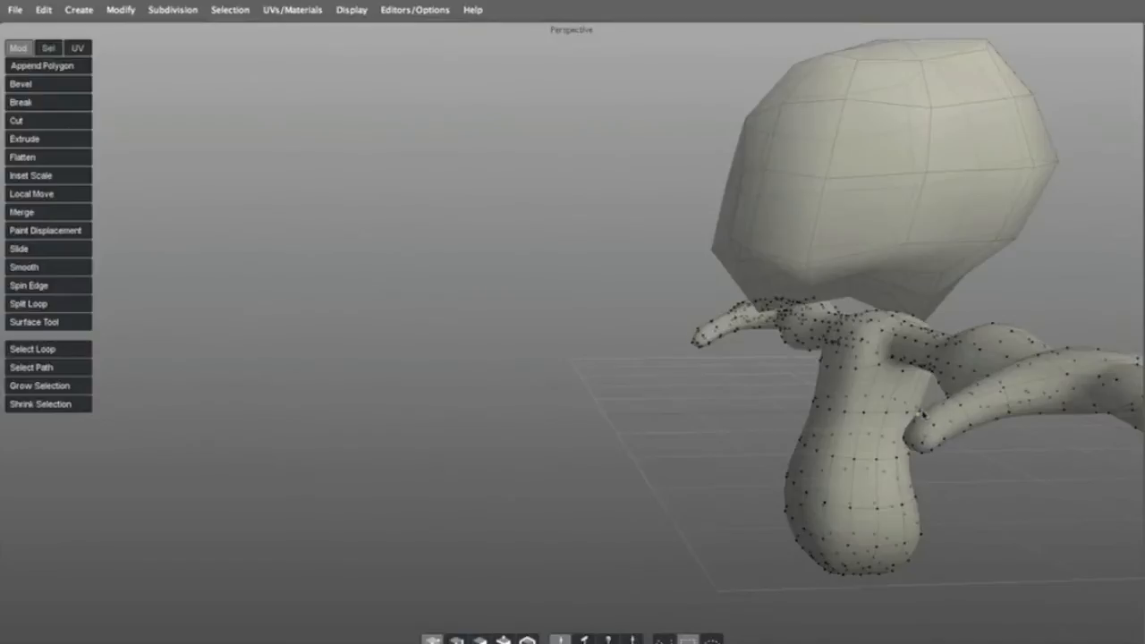
middle_drag(973, 440, 956, 465)
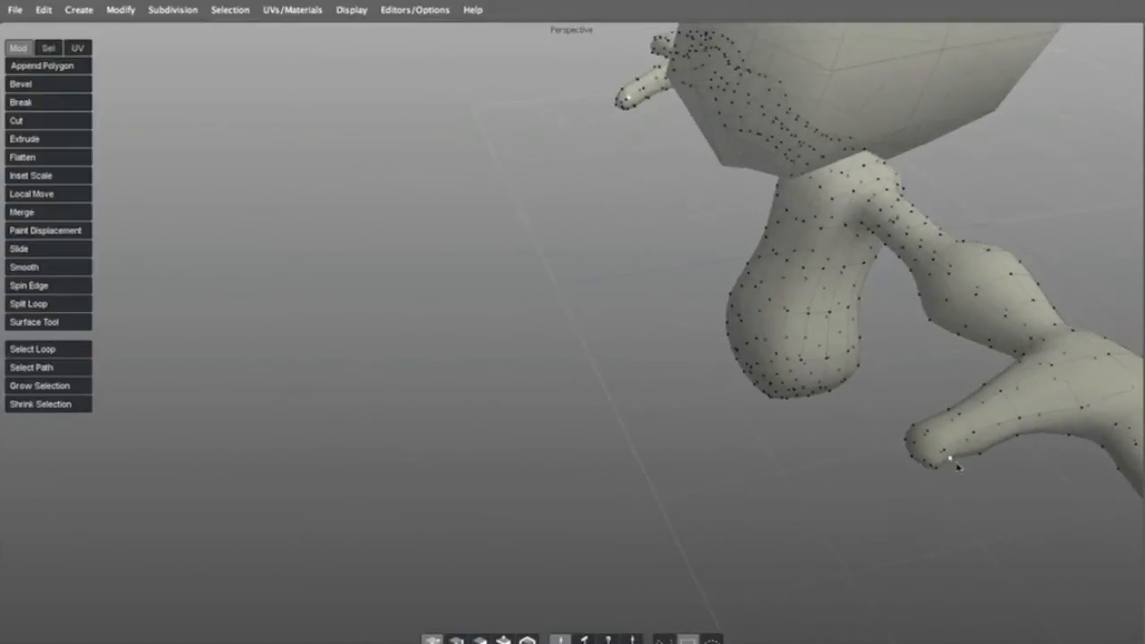
key(v)
scroll(799, 471, down, 3)
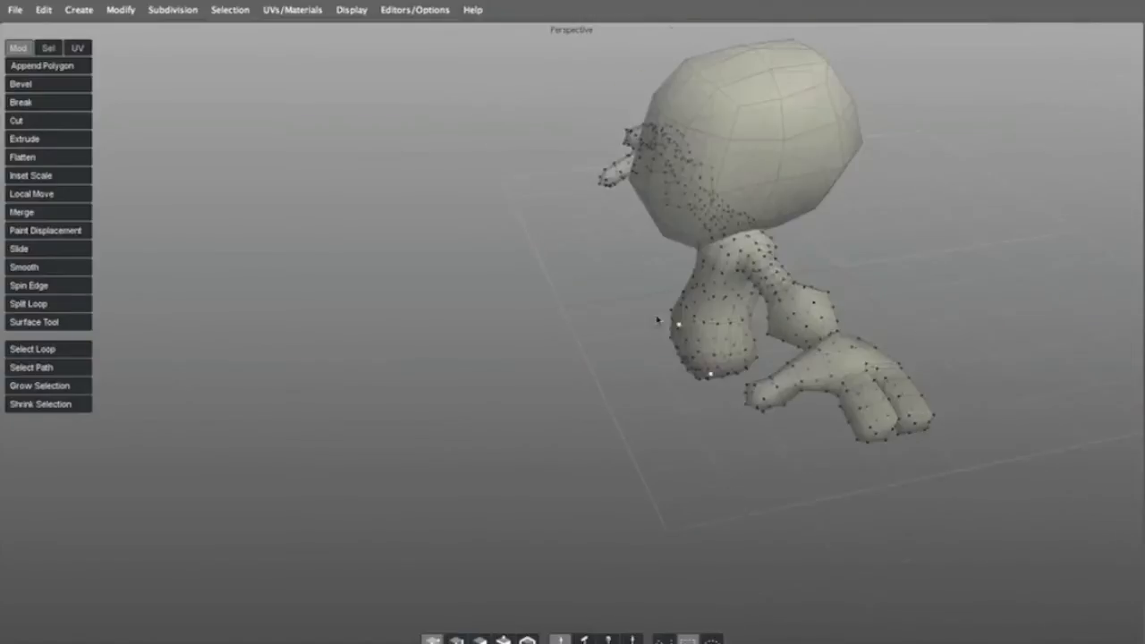
key(space)
scroll(421, 381, down, 3)
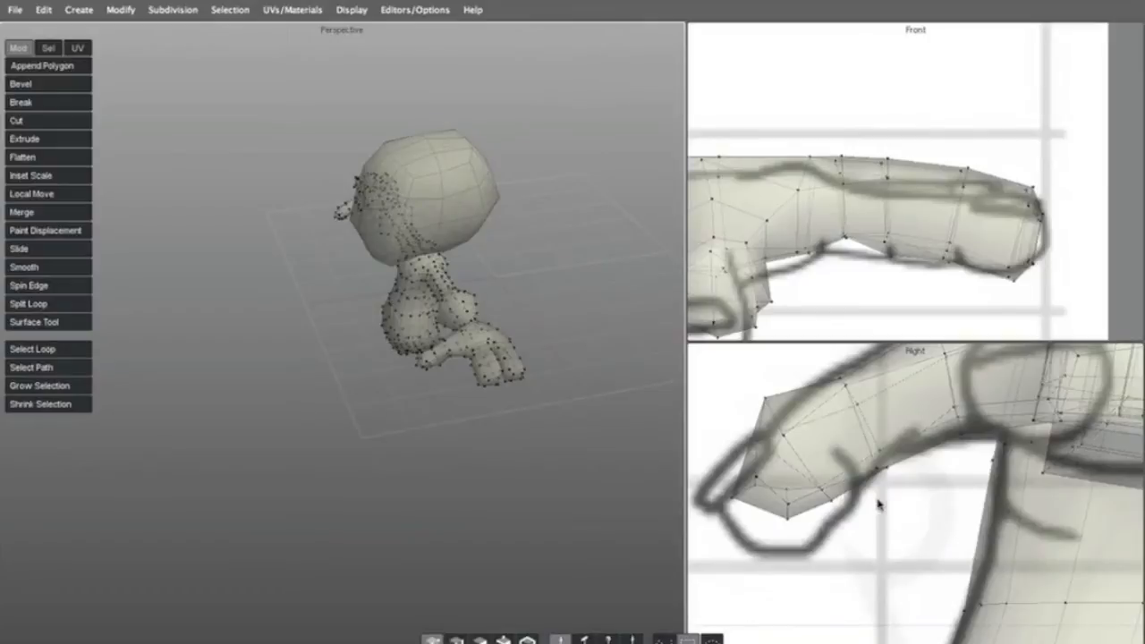
middle_drag(413, 301, 448, 238)
scroll(857, 435, down, 4)
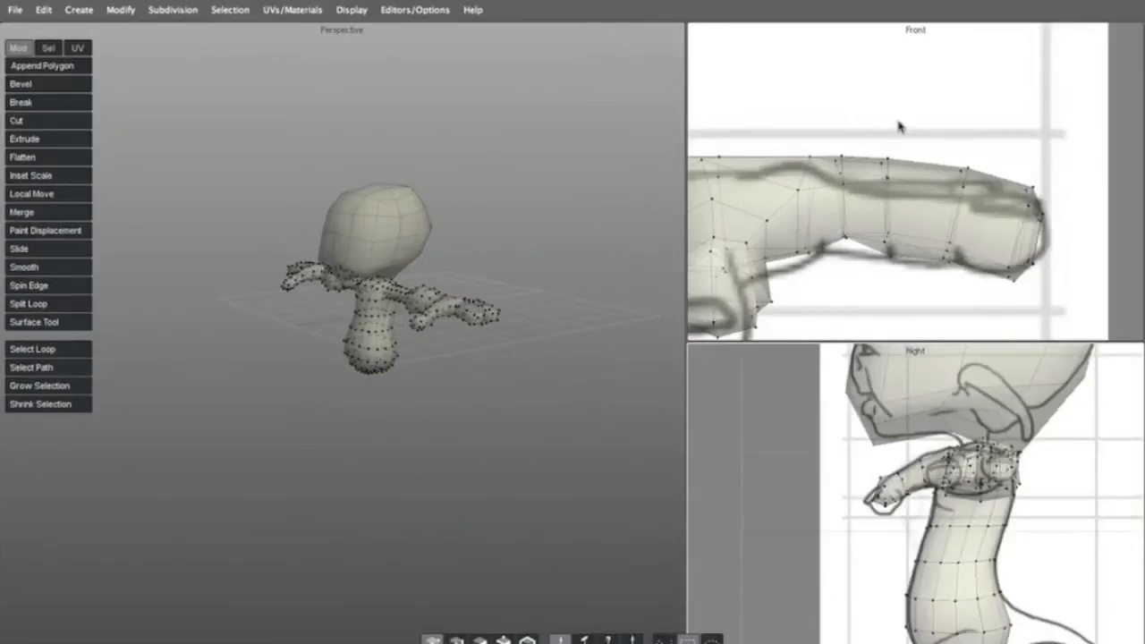
Examine the leg area of the front and side references and the underside of the torso
scroll(898, 123, down, 6)
scroll(857, 184, down, 4)
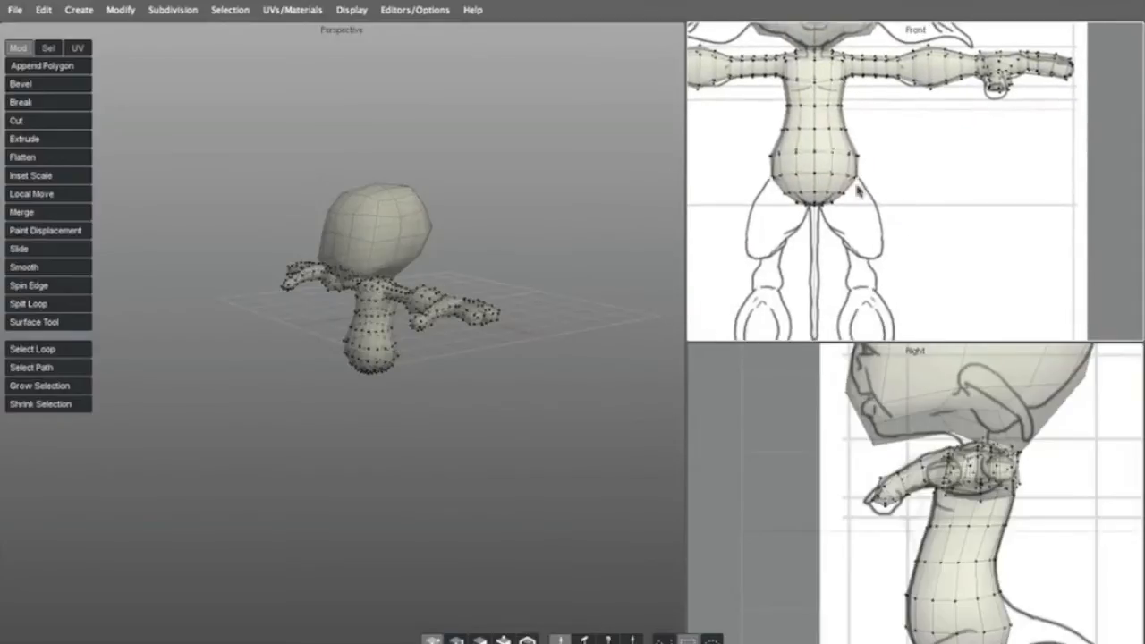
scroll(466, 322, up, 5)
scroll(795, 470, down, 5)
middle_drag(900, 536, 813, 409)
scroll(894, 421, up, 5)
middle_drag(894, 420, 955, 444)
middle_drag(381, 377, 399, 252)
scroll(403, 268, up, 3)
scroll(397, 223, up, 5)
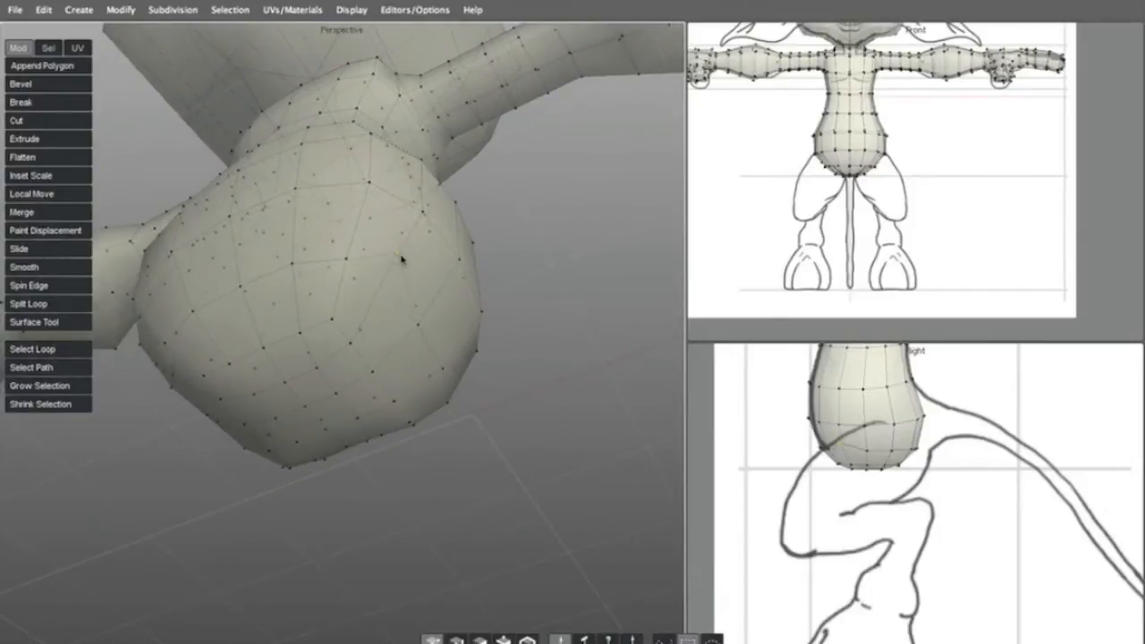
Reposition vertices on the underside of the torso to begin shaping a rounder leg base
middle_drag(437, 291, 306, 329)
click(311, 348)
click(350, 281)
middle_drag(350, 282, 328, 277)
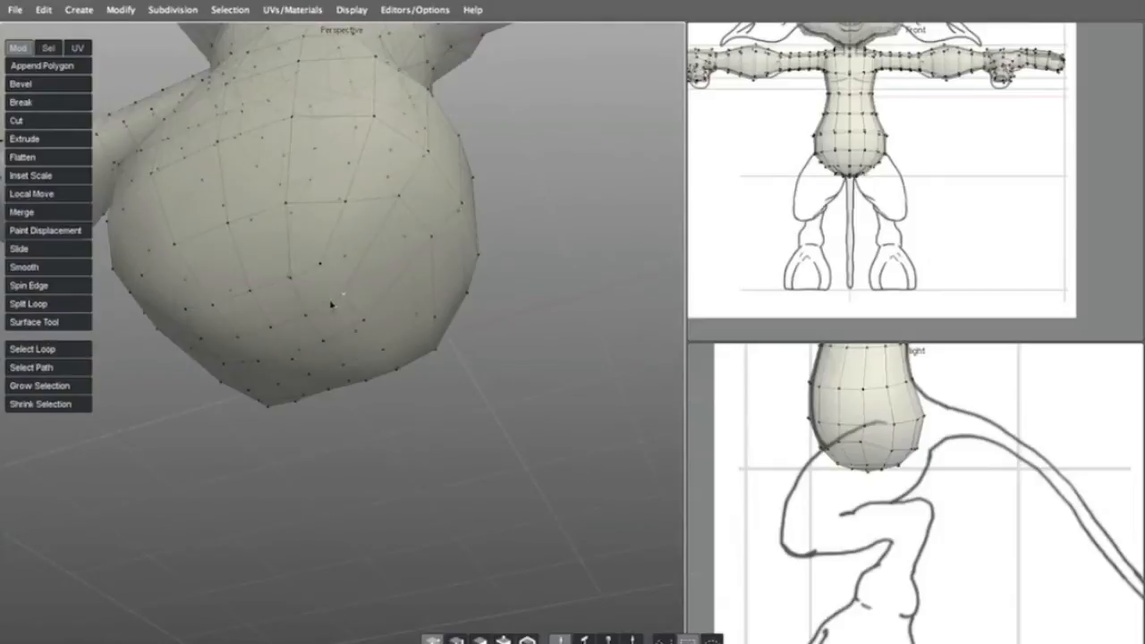
Adjust the vertices beside the crotch on the torso's underside to follow the front reference
click(970, 136)
scroll(970, 136, up, 5)
middle_drag(778, 148, 1016, 215)
scroll(1020, 213, up, 3)
click(935, 254)
middle_drag(424, 256, 457, 224)
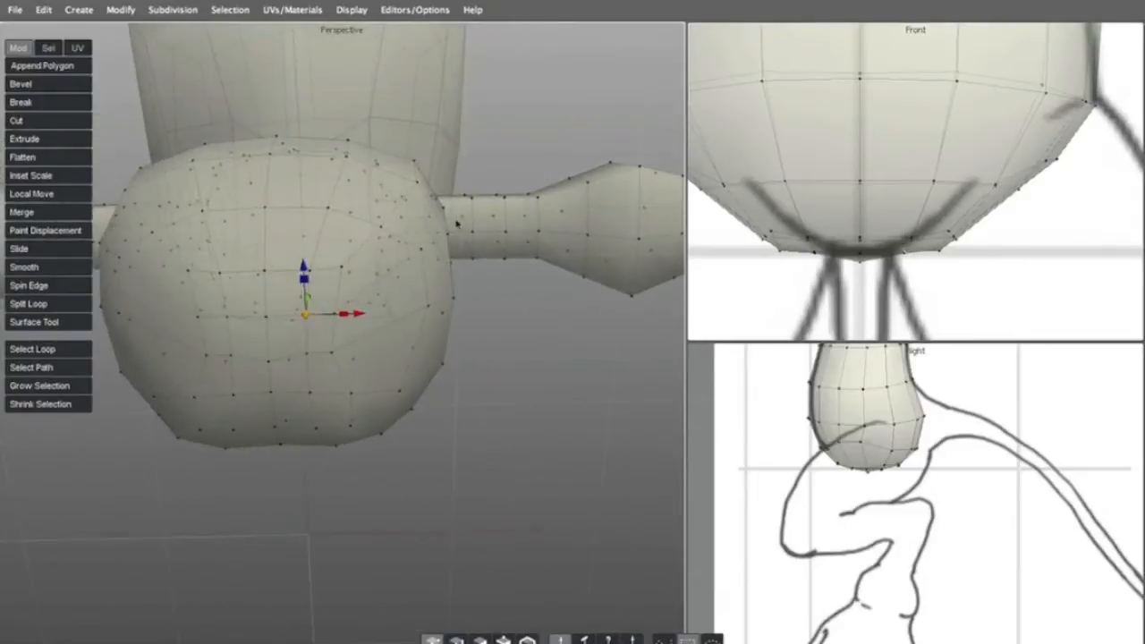
scroll(966, 196, down, 3)
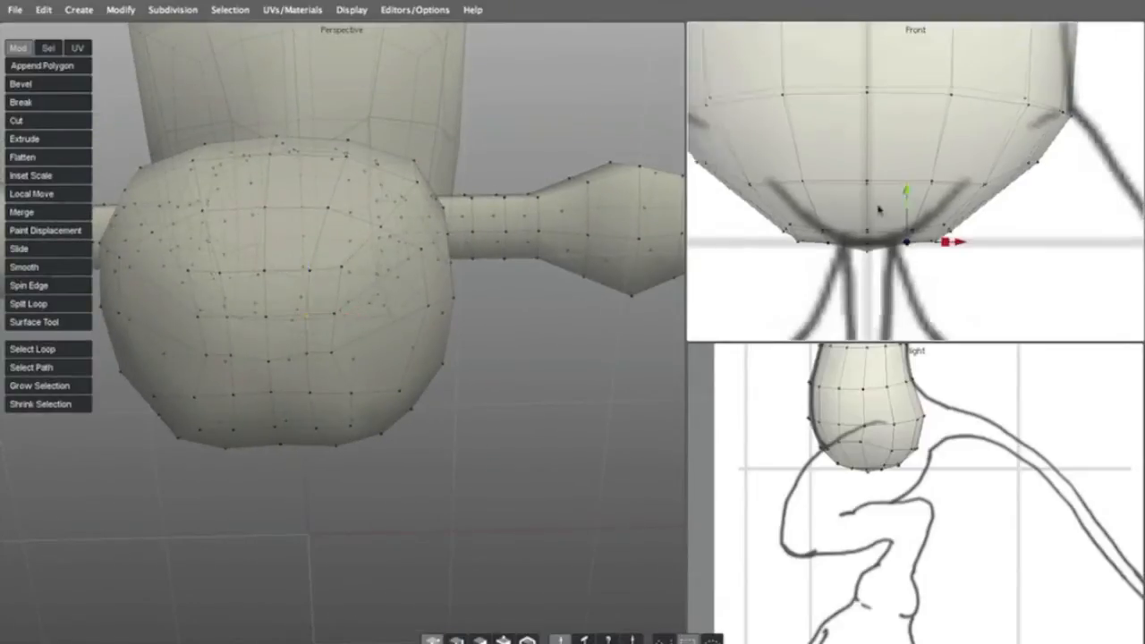
click(1018, 131)
Move the surrounding hip vertices to form a wide, rounded patch on each lower side of the torso for the legs
middle_drag(315, 264, 437, 226)
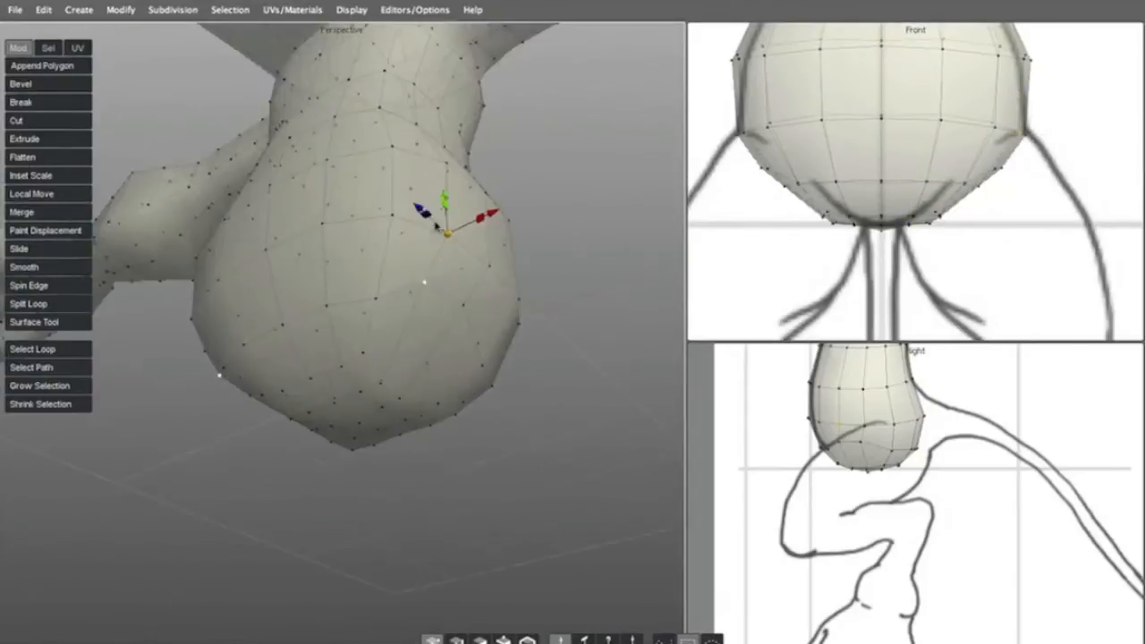
middle_drag(562, 325, 501, 299)
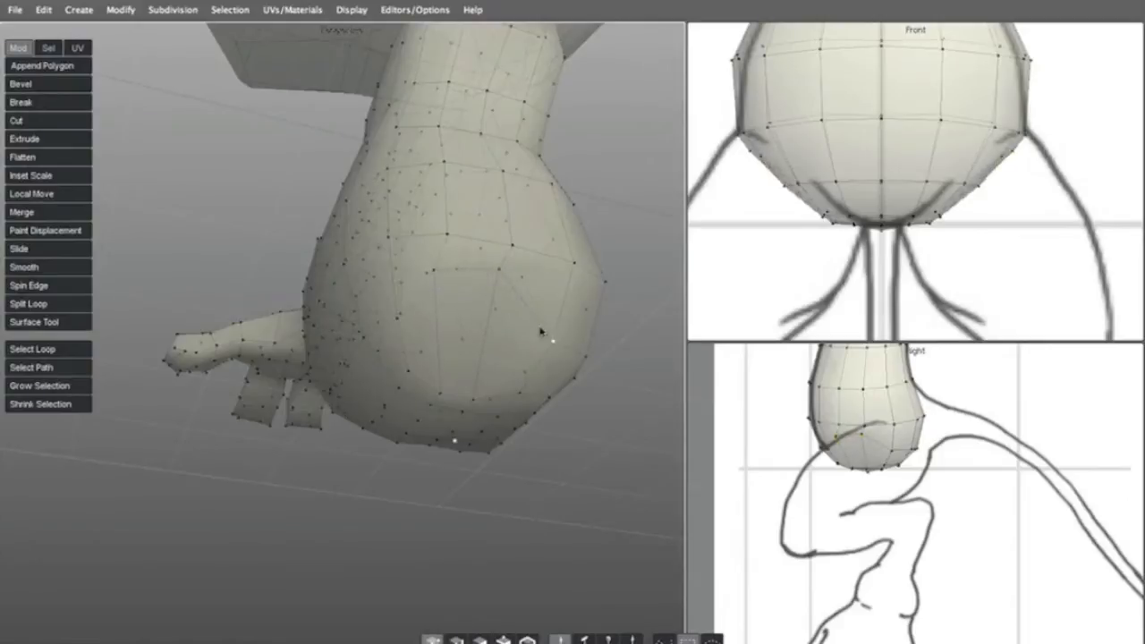
middle_drag(560, 327, 419, 314)
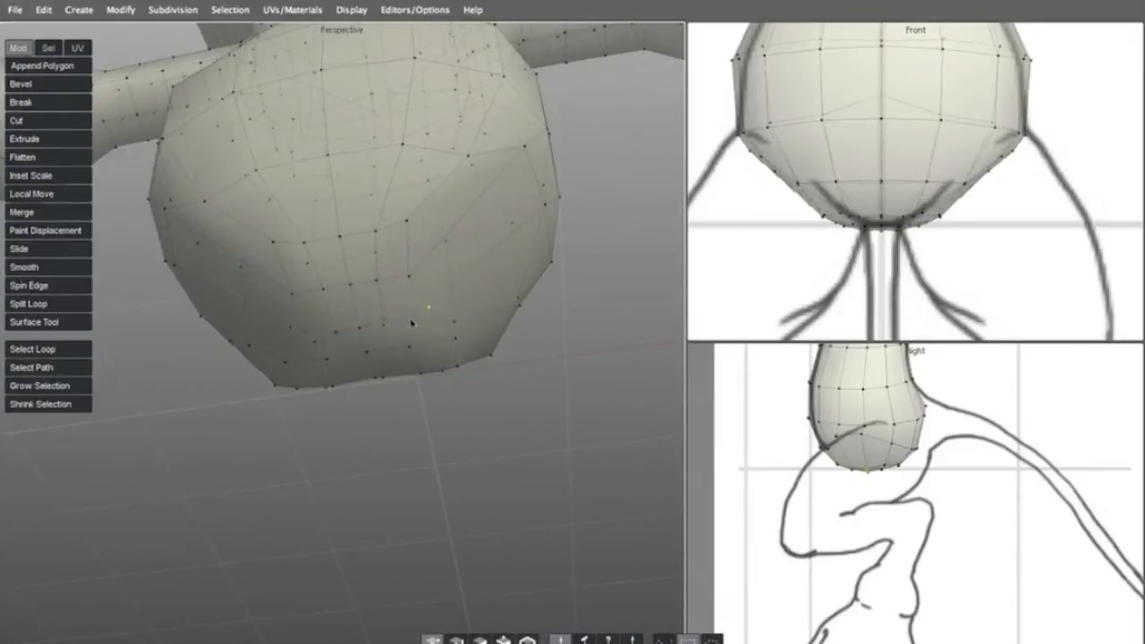
middle_drag(436, 349, 354, 297)
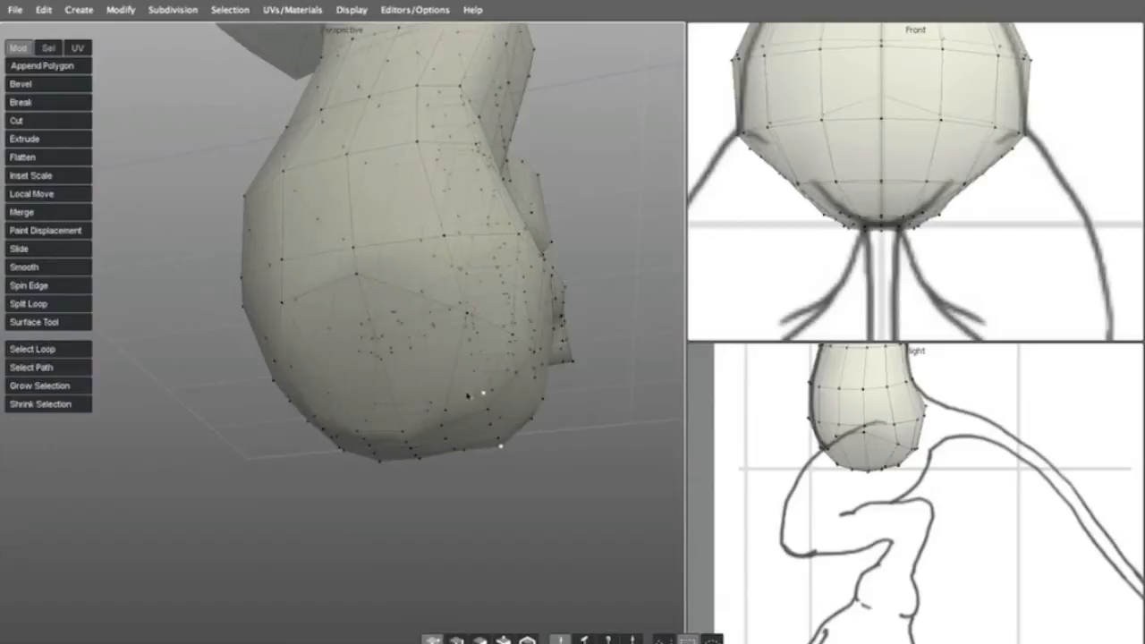
middle_drag(466, 402, 455, 371)
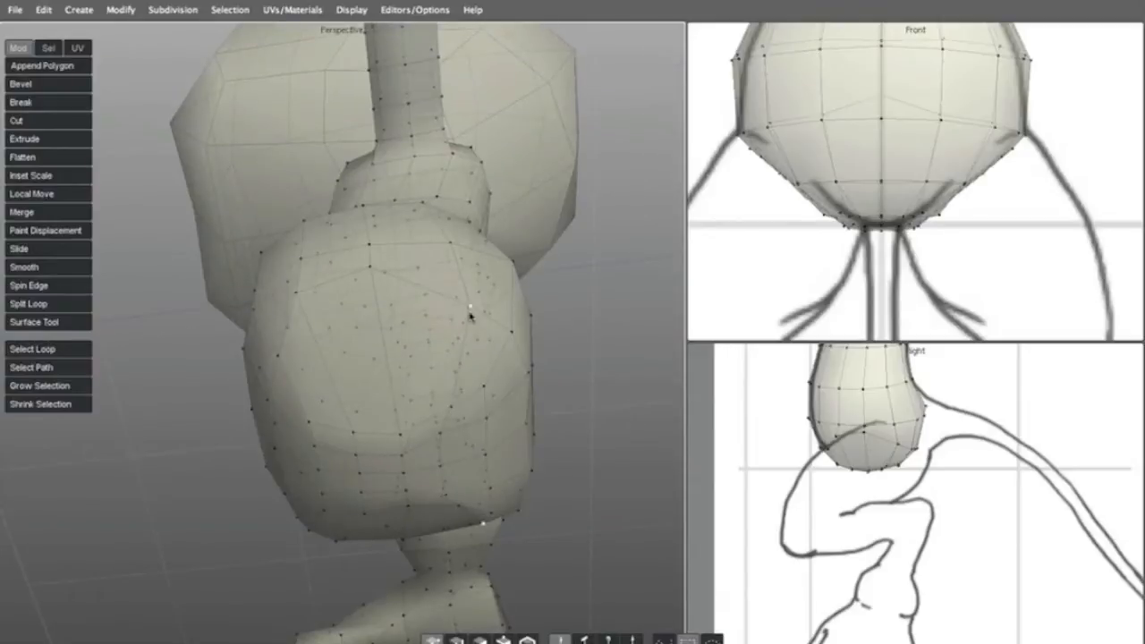
middle_drag(499, 343, 336, 249)
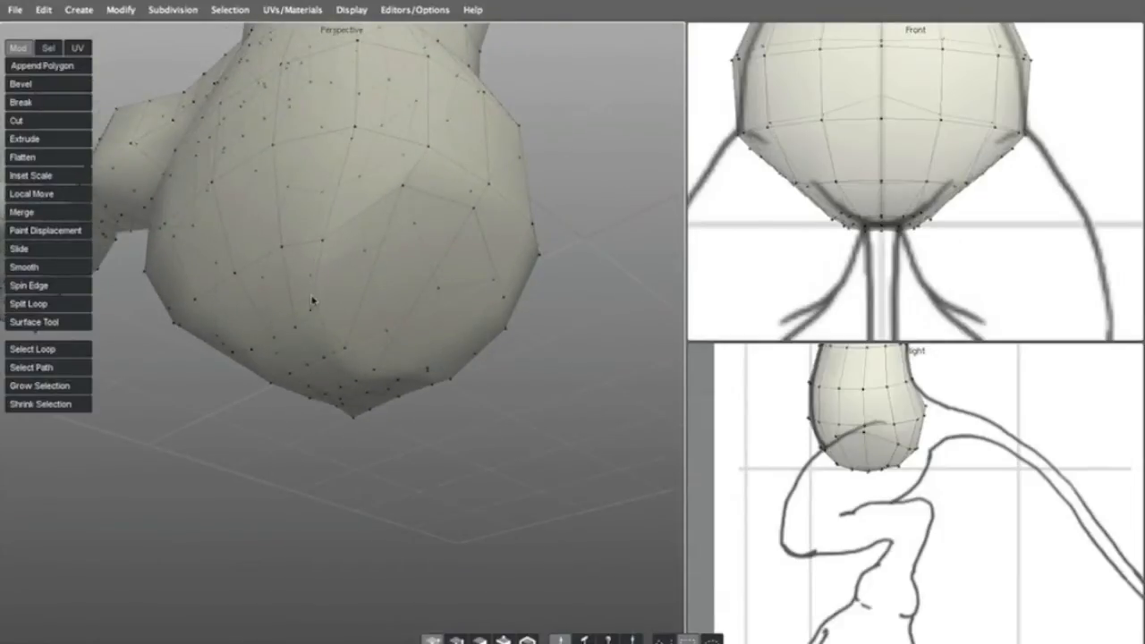
Check the leg patch by selecting its polygons, and refine the vertices along its rear edge
drag(353, 271, 447, 305)
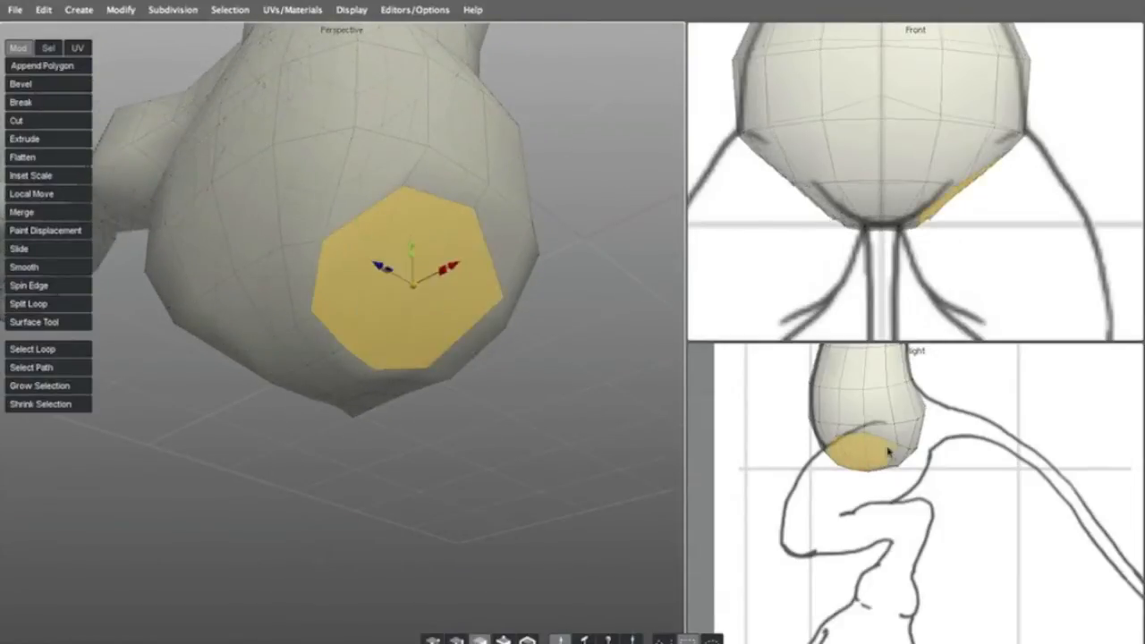
scroll(859, 420, up, 3)
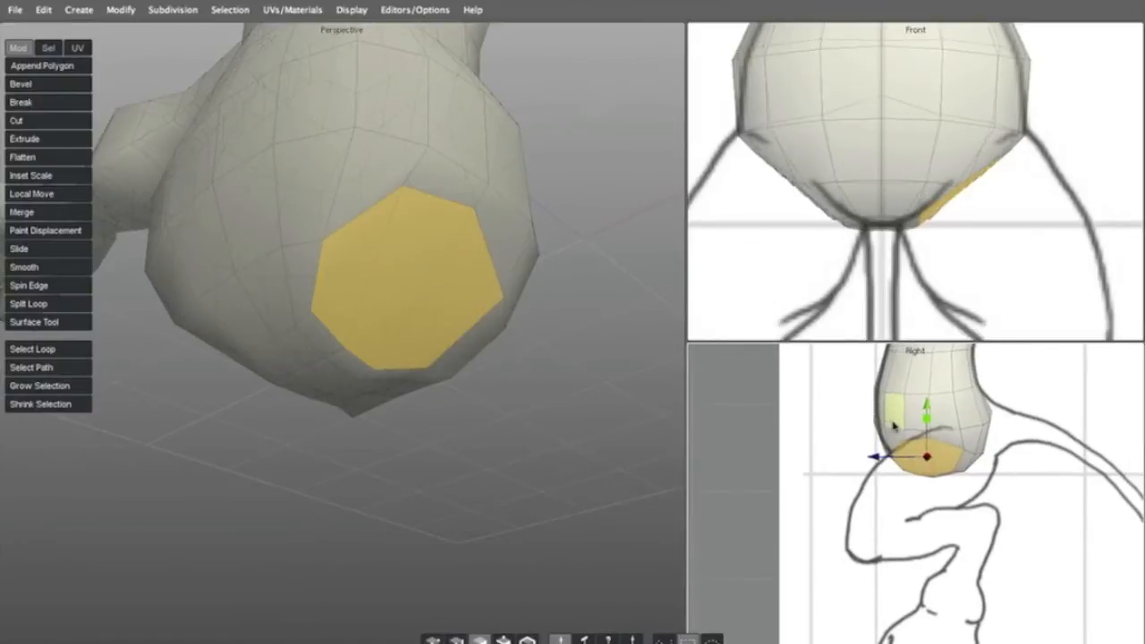
middle_drag(532, 412, 510, 320)
click(175, 465)
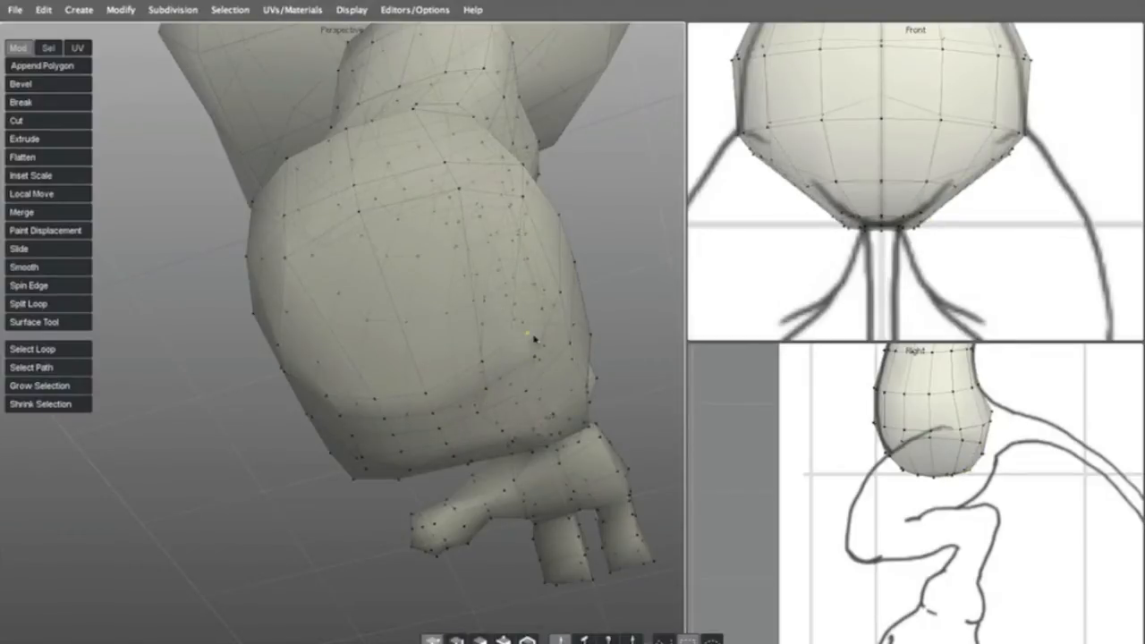
Select the polygons of the rounded hip patch and extrude them outward to start the thighs
key(d)
click(506, 283)
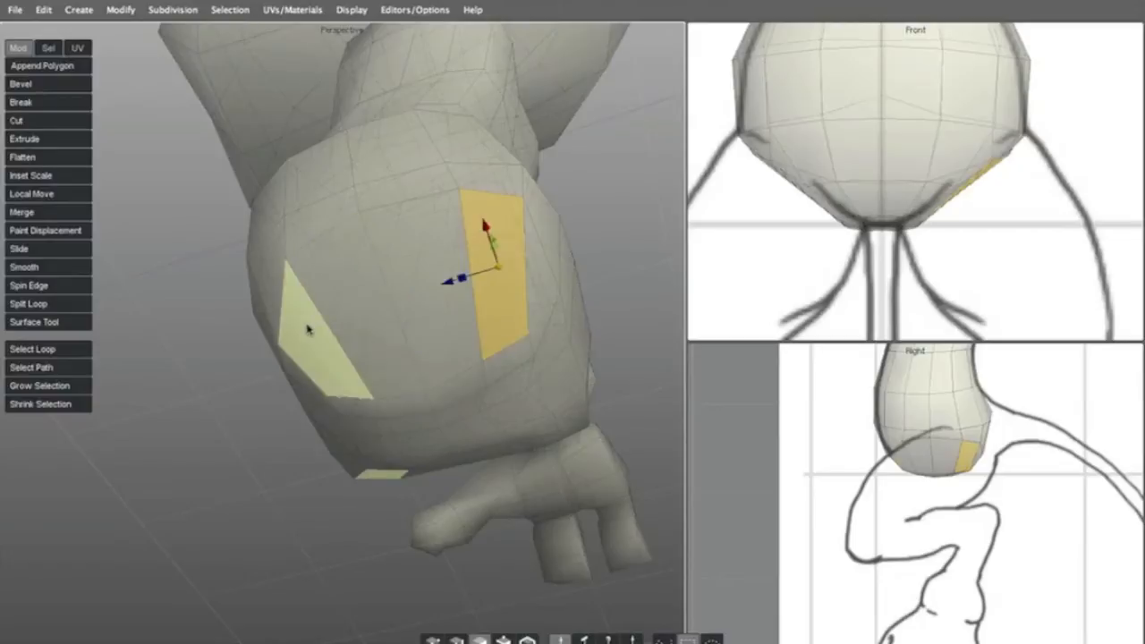
shift+drag(310, 327, 447, 306)
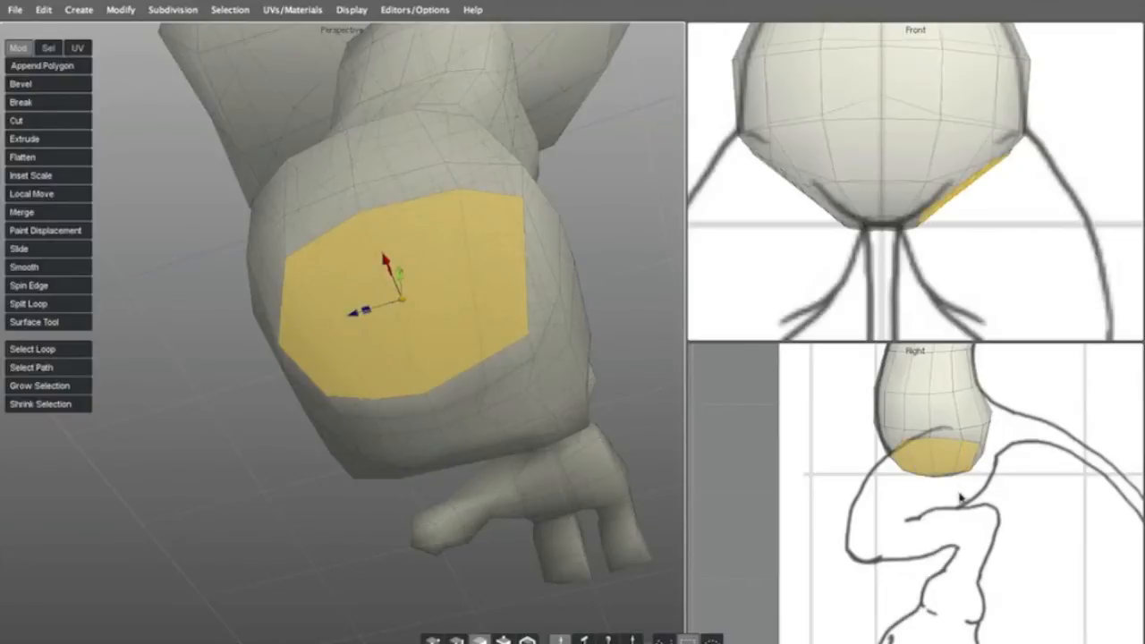
scroll(949, 483, up, 4)
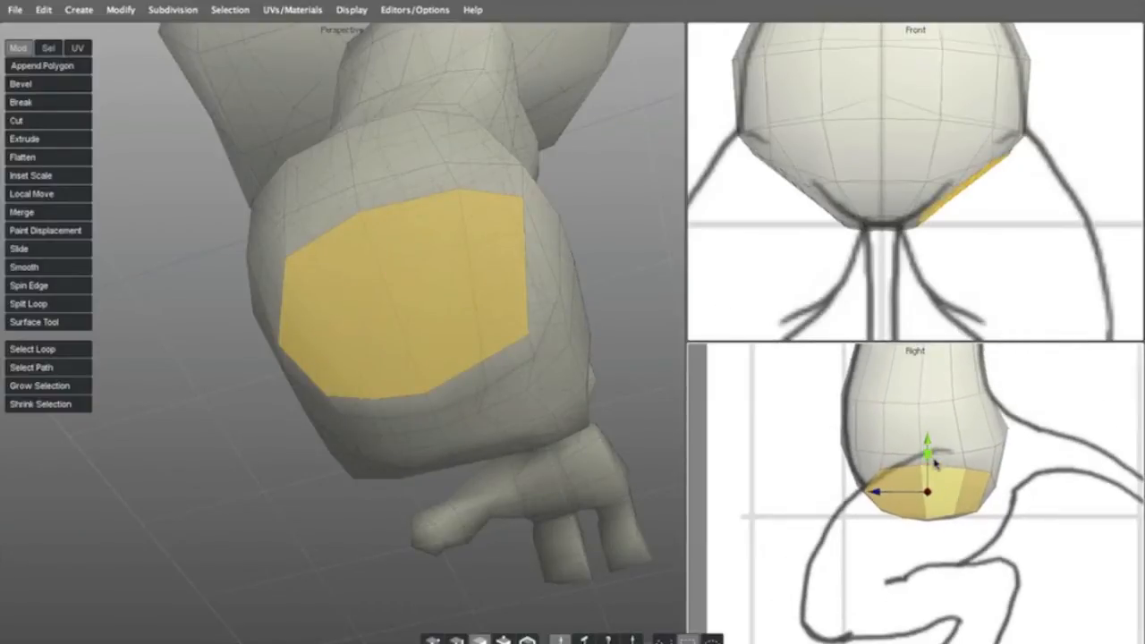
middle_drag(936, 463, 918, 489)
middle_drag(653, 357, 501, 393)
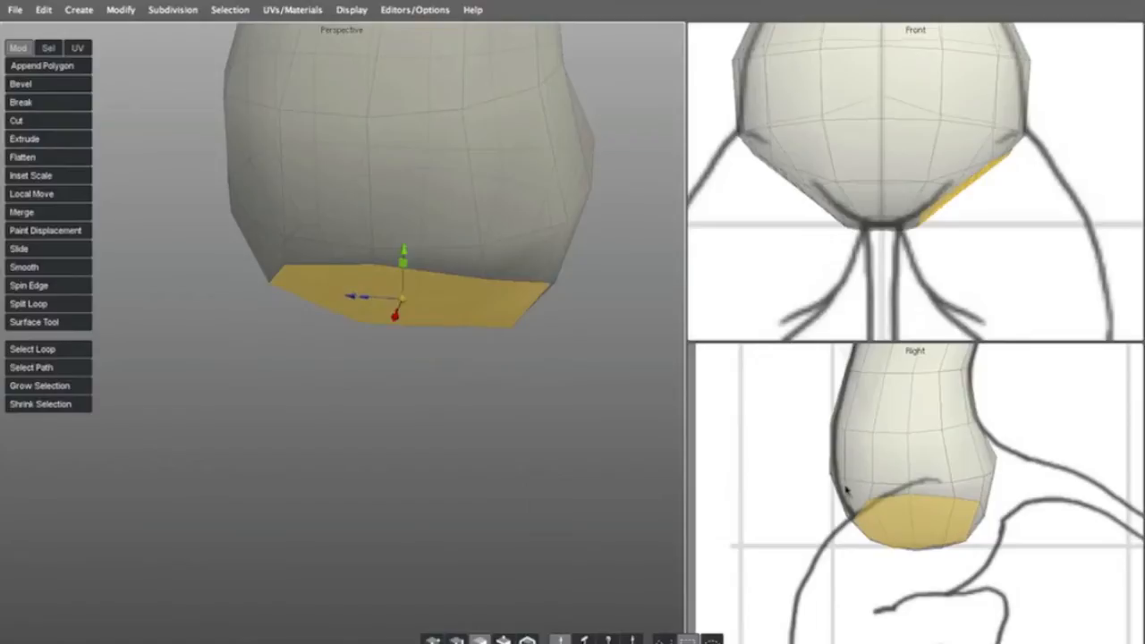
key(z)
middle_drag(824, 455, 822, 491)
middle_drag(979, 235, 1010, 221)
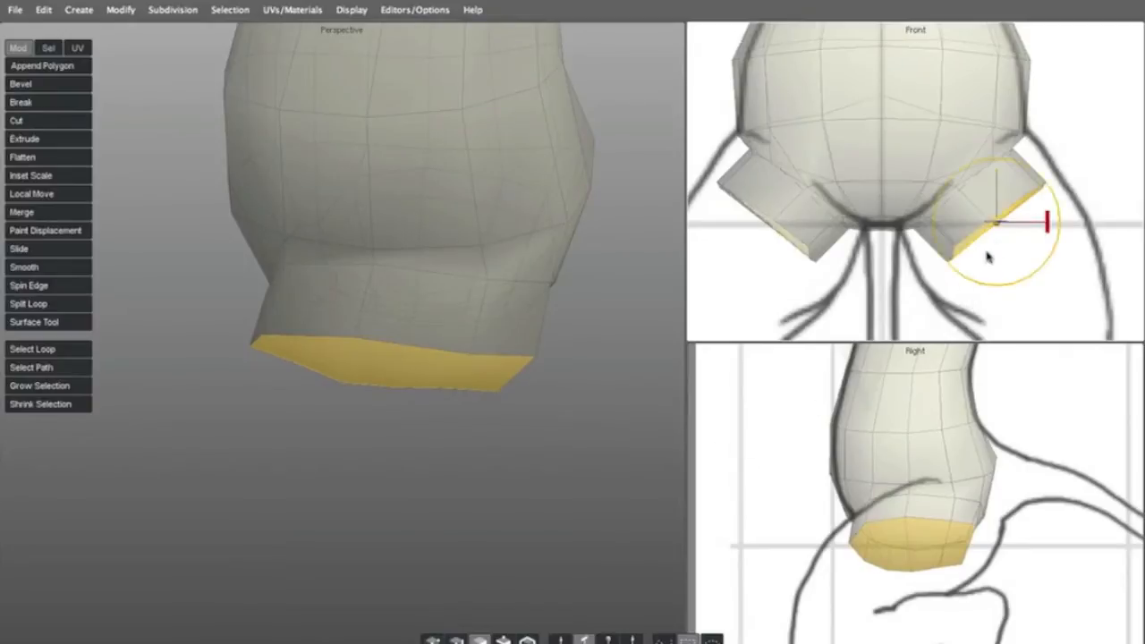
Rotate, reposition and enlarge the extruded thigh end to fit the thigh outline in the front and side references
alt+drag(457, 337, 394, 320)
key(w)
middle_drag(384, 325, 361, 337)
alt+drag(361, 337, 387, 336)
middle_drag(386, 336, 386, 345)
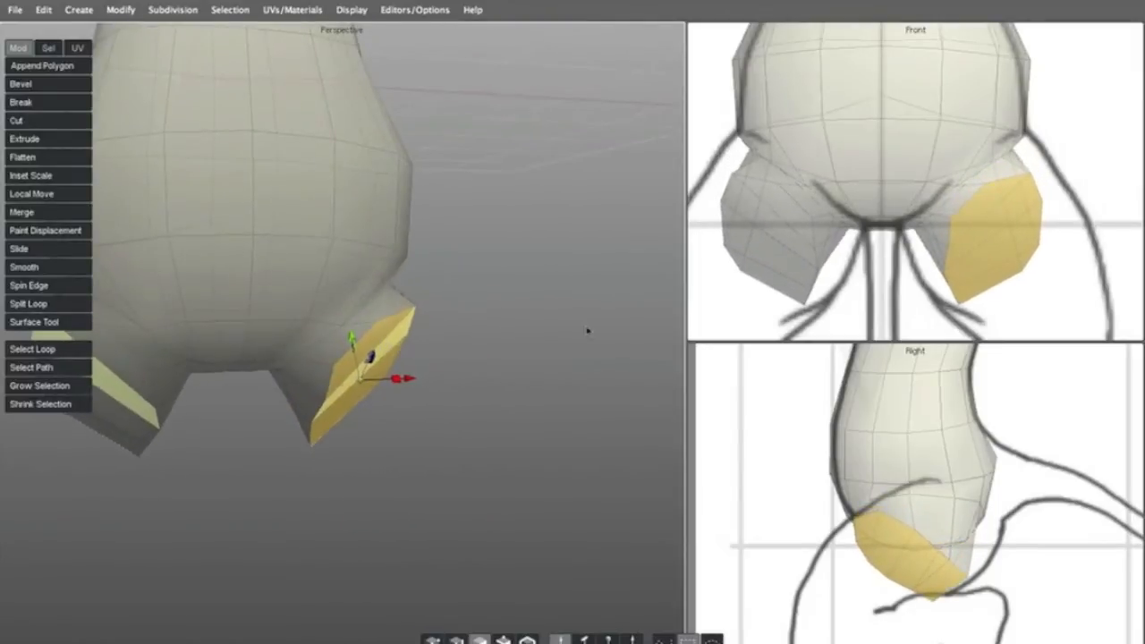
middle_drag(978, 235, 974, 229)
middle_drag(924, 580, 929, 576)
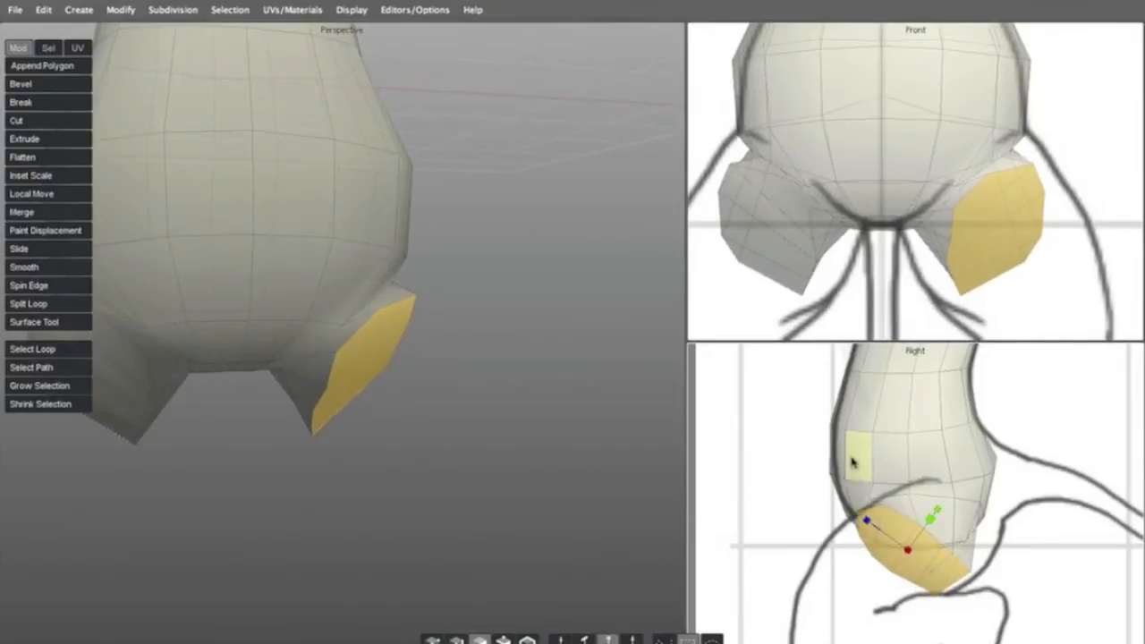
drag(905, 553, 938, 560)
alt+drag(752, 437, 843, 520)
Adjust individual vertices around the top and front of the thigh stub to smooth its transition into the hip
alt+drag(475, 400, 378, 294)
click(253, 345)
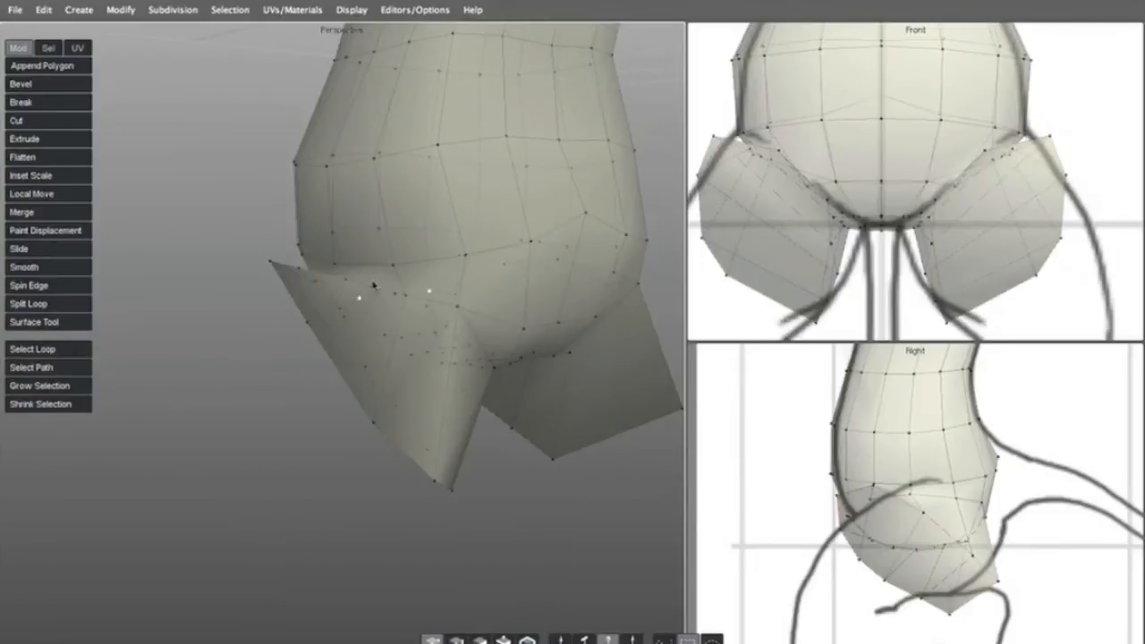
alt+drag(285, 311, 327, 280)
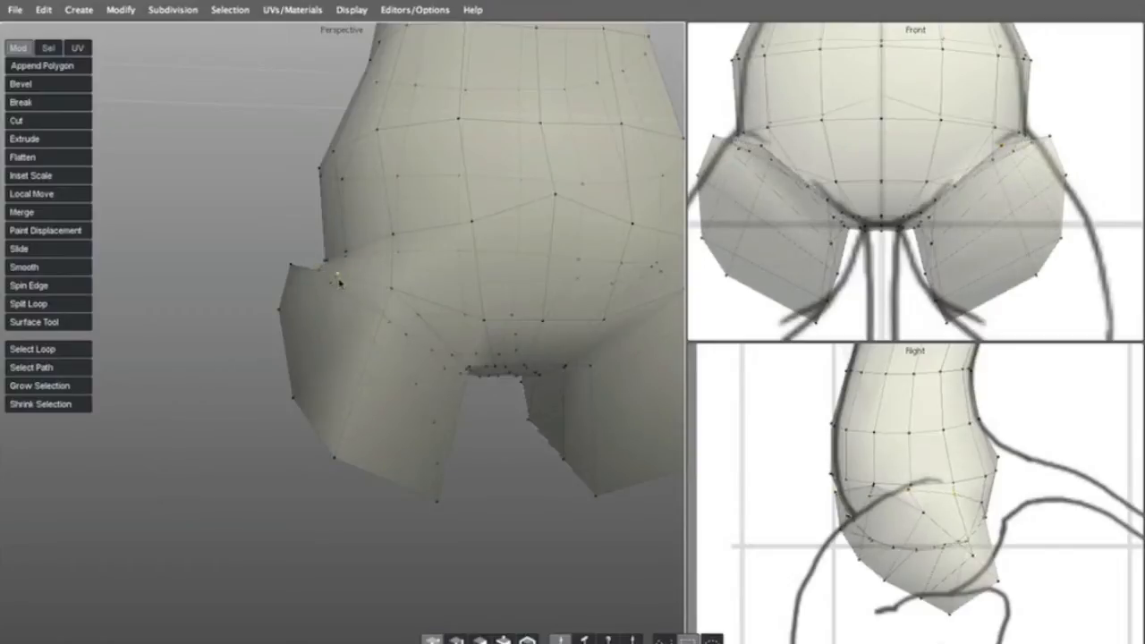
alt+drag(461, 326, 465, 388)
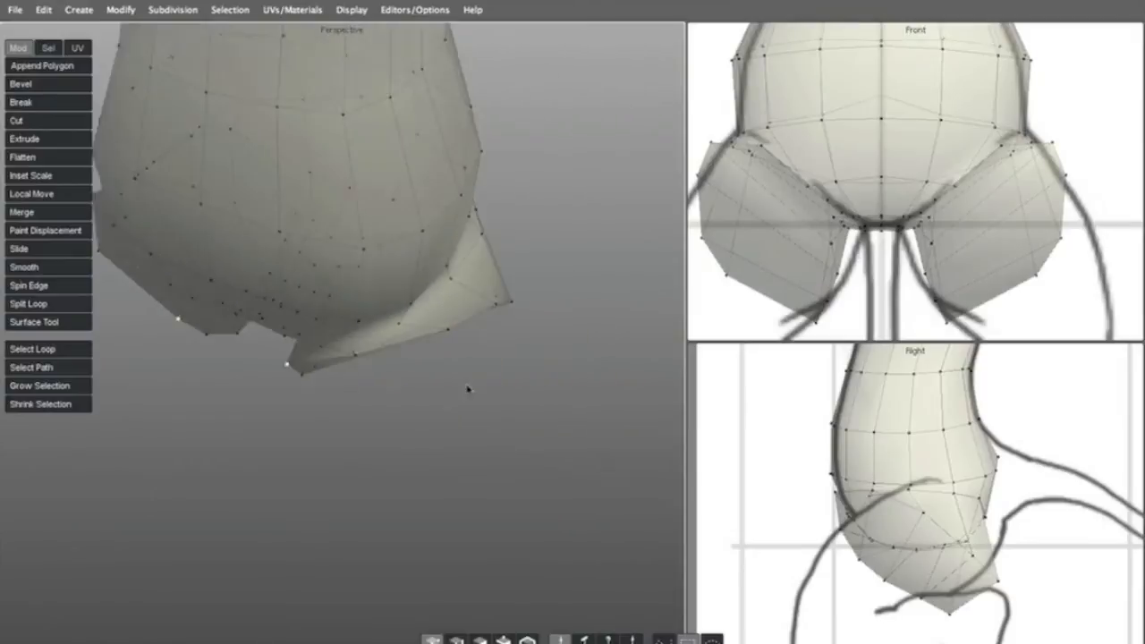
alt+drag(304, 383, 281, 435)
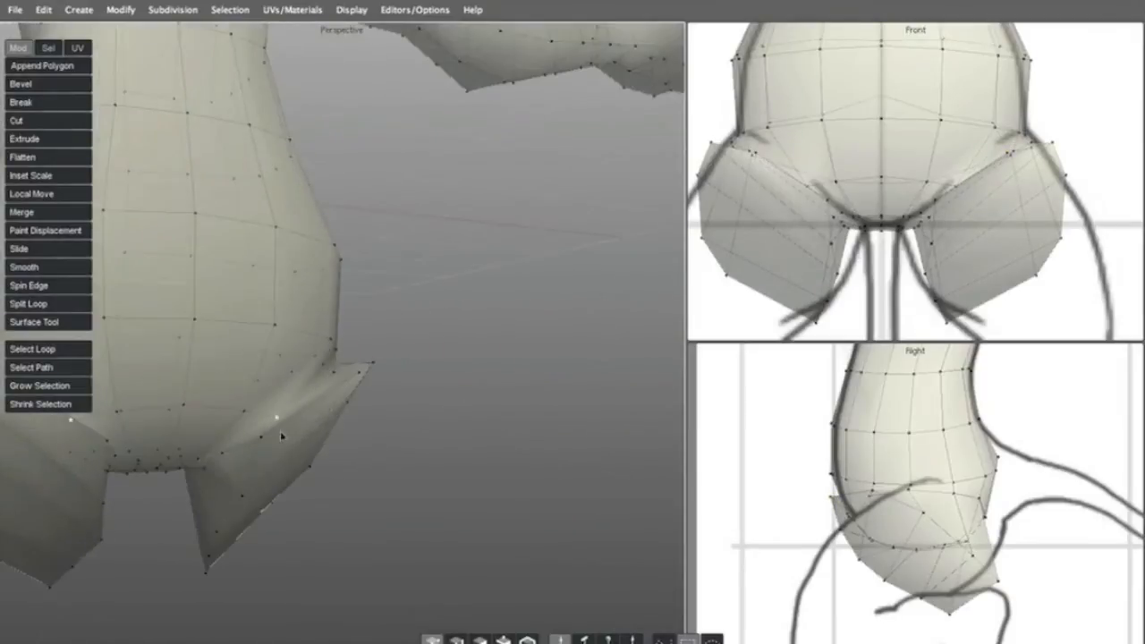
alt+drag(269, 483, 345, 401)
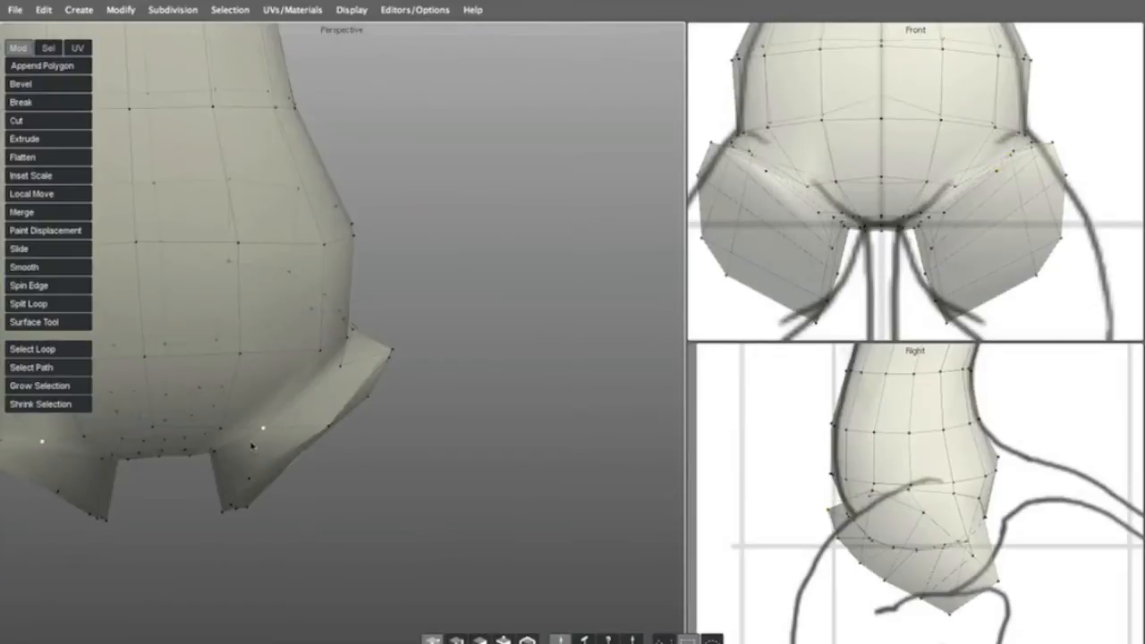
Move the thigh stub's front and lower rear vertices in the side view to follow the reference outline
scroll(350, 395, down, 4)
scroll(812, 271, down, 3)
alt+middle_drag(902, 232, 848, 179)
scroll(895, 439, up, 5)
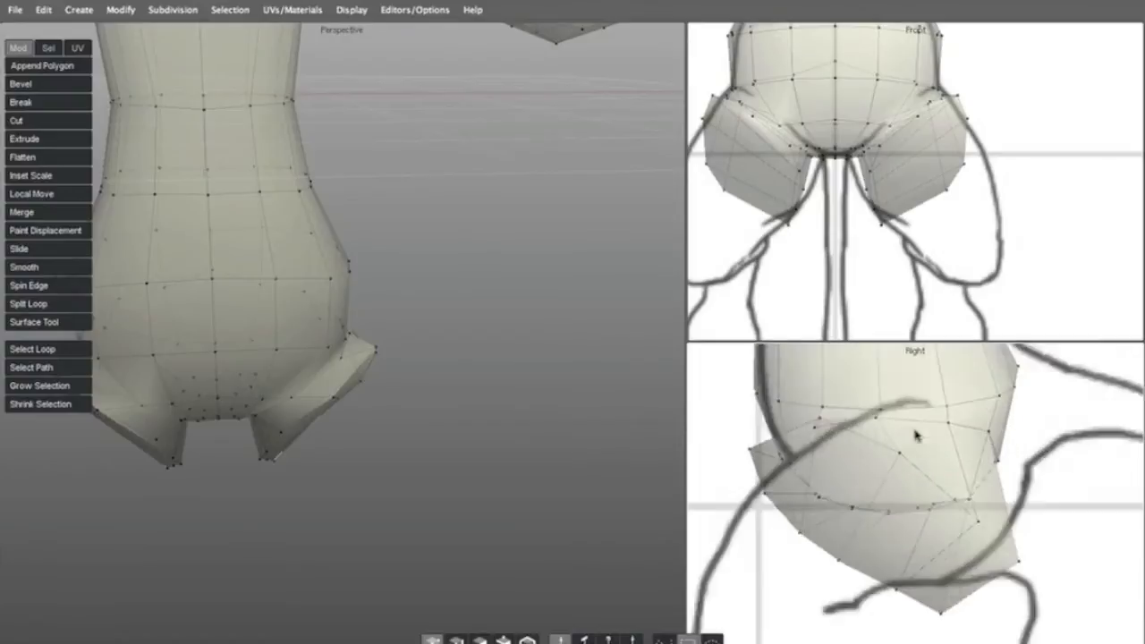
drag(778, 421, 842, 438)
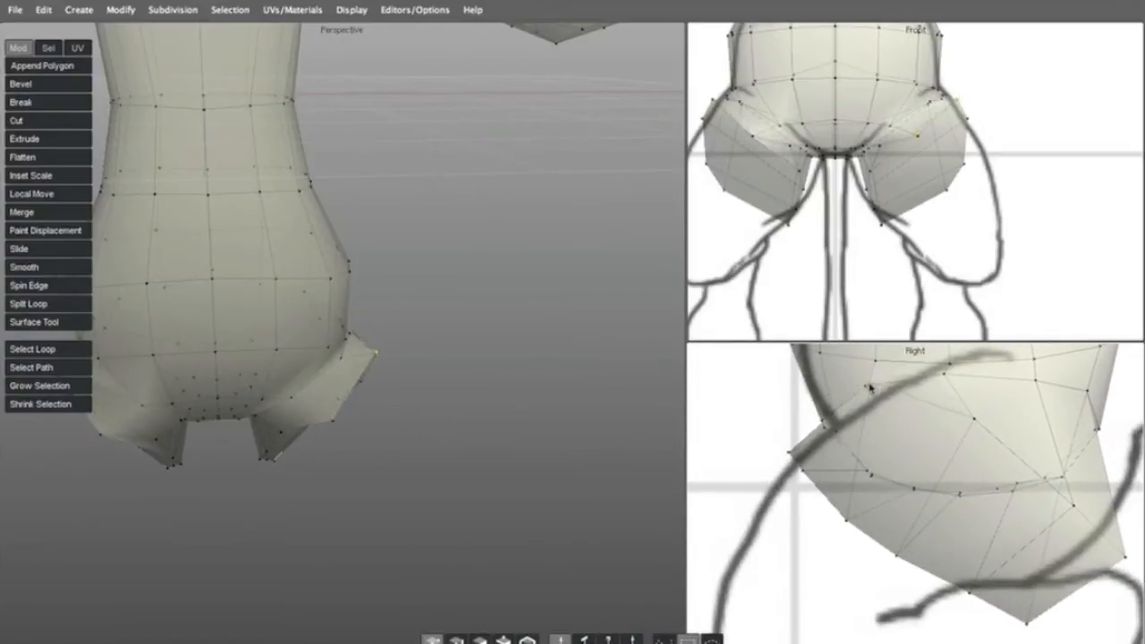
scroll(869, 386, down, 3)
drag(962, 559, 971, 488)
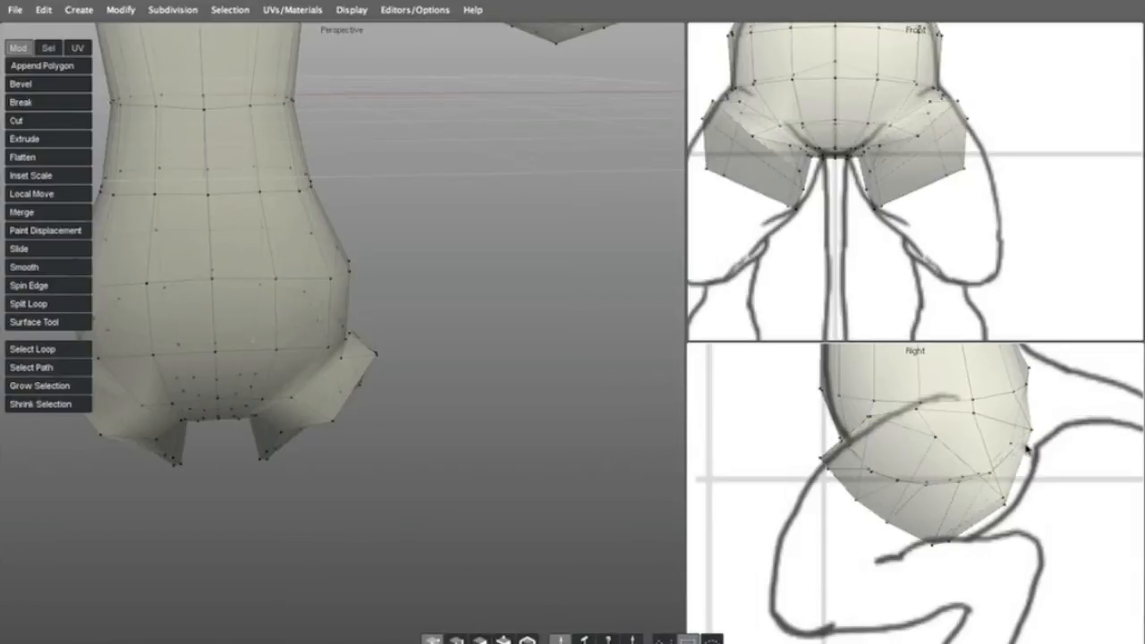
Select the polygons capping the end of the thigh stub for rotation
middle_drag(376, 420, 381, 216)
key(d)
click(331, 268)
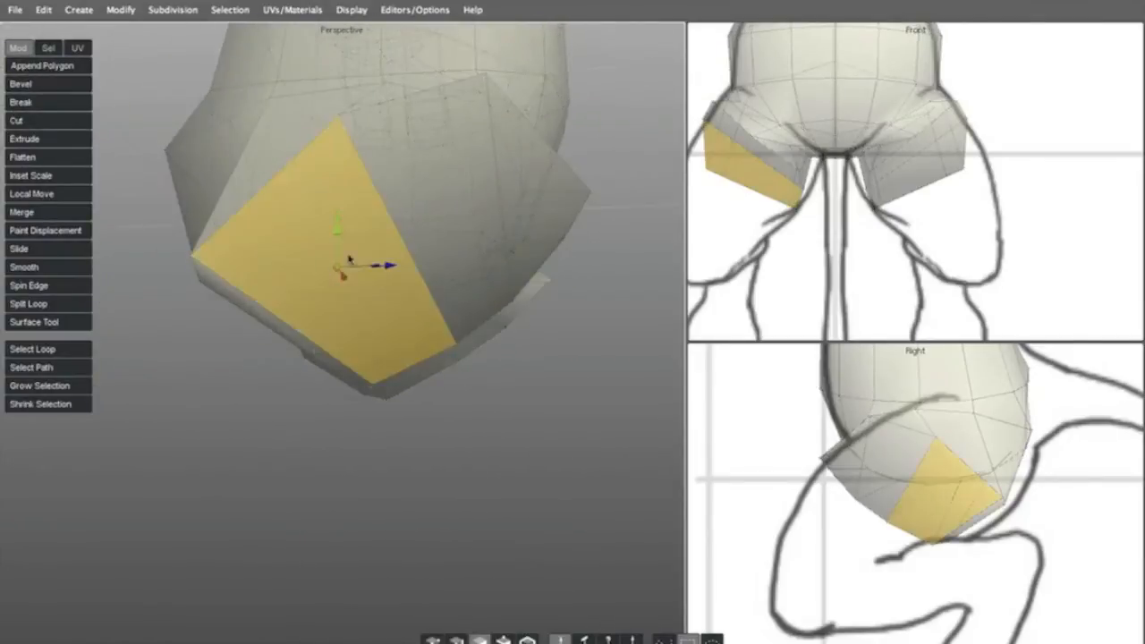
shift+click(454, 218)
shift+click(531, 202)
middle_drag(471, 198, 398, 296)
key(e)
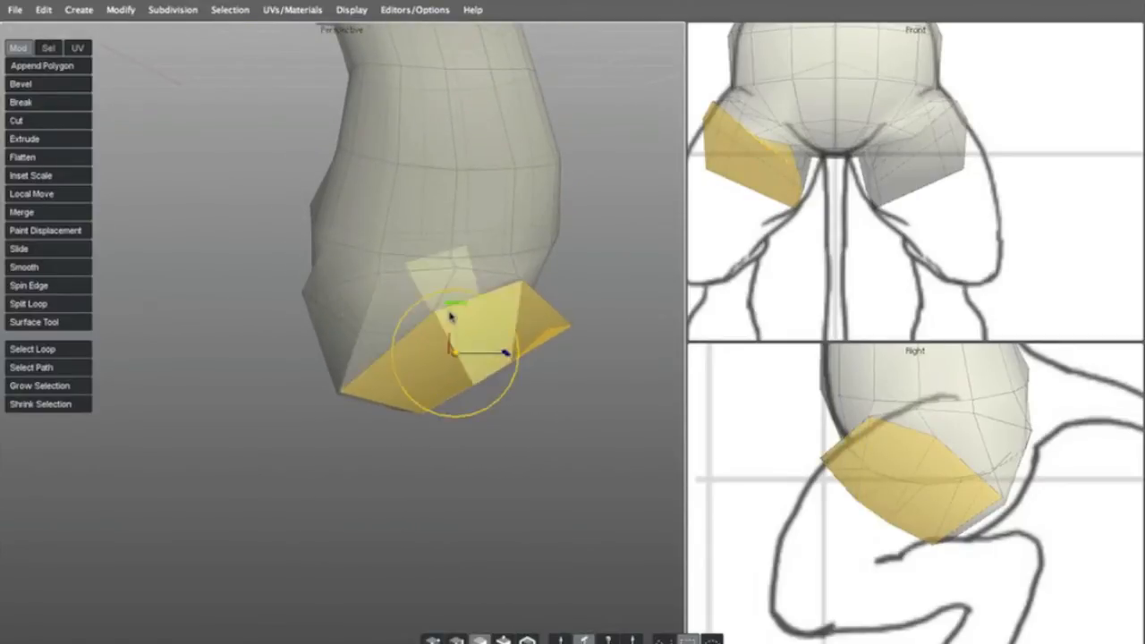
Rotate and reposition the thigh's end polygons so that the cap faces downward along the leg's direction
drag(453, 306, 412, 350)
middle_drag(412, 349, 344, 276)
drag(456, 386, 337, 289)
middle_drag(366, 383, 462, 453)
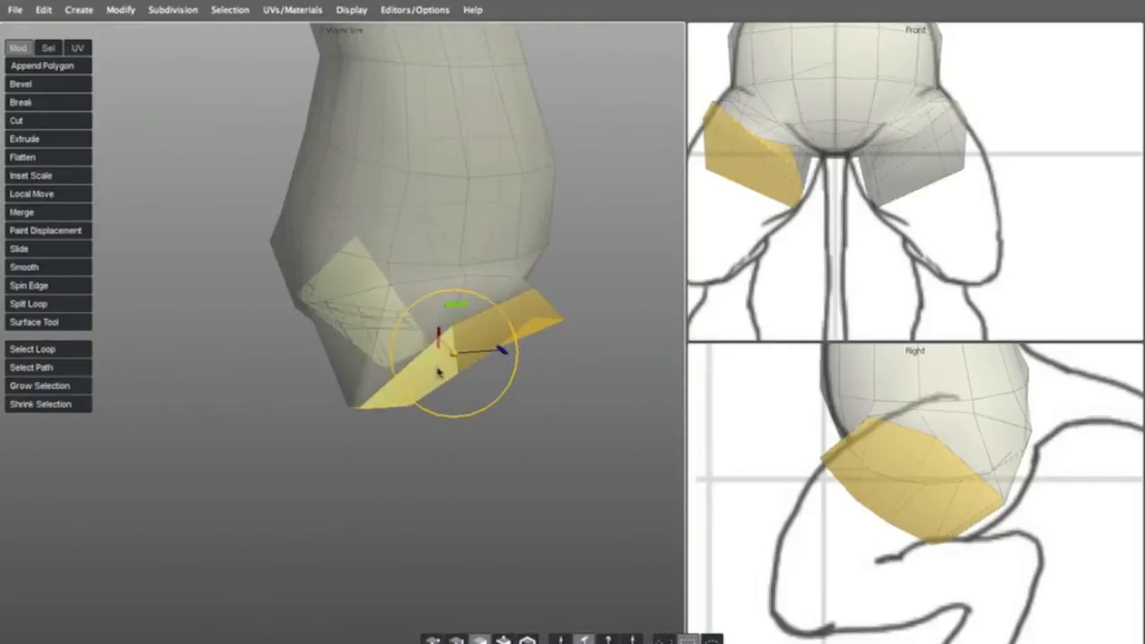
middle_drag(438, 332, 446, 305)
drag(447, 304, 493, 317)
middle_drag(487, 345, 462, 313)
mouse_move(404, 352)
mouse_down()
mouse_move(409, 338)
mouse_move(416, 346)
mouse_up()
middle_drag(417, 362, 405, 388)
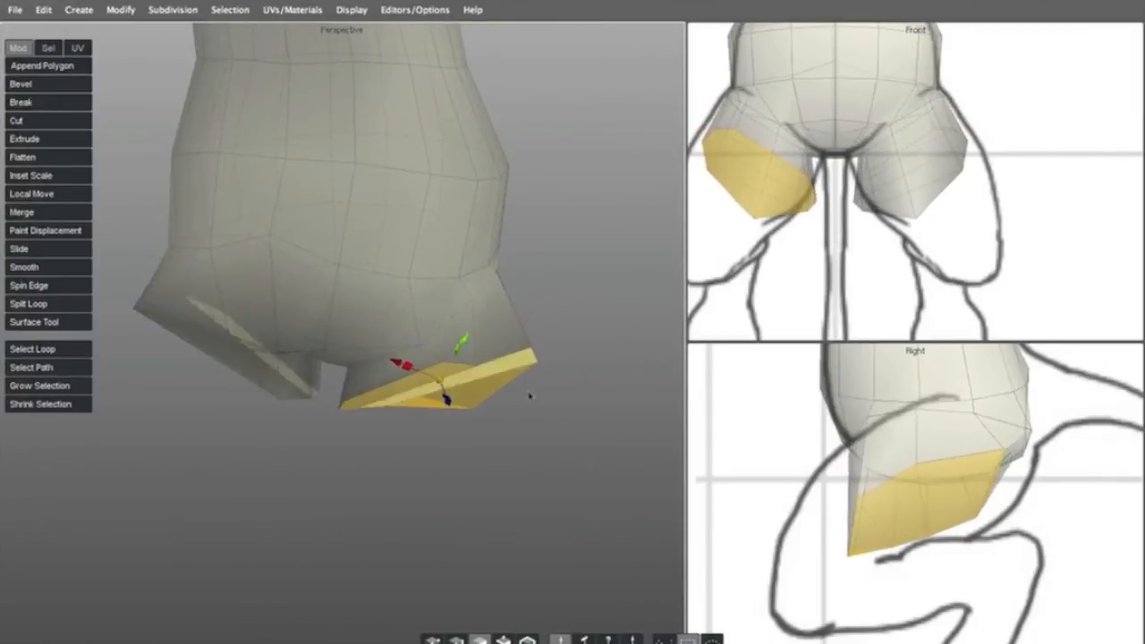
Undo the last change and select several edges around the end of the thigh stub
middle_drag(817, 242, 795, 225)
alt+right_drag(795, 225, 727, 235)
alt+drag(471, 348, 430, 394)
key(ctrl+z)
click(455, 261)
alt+drag(454, 262, 436, 273)
shift+click(460, 235)
shift+click(363, 289)
shift+click(361, 346)
alt+drag(362, 344, 364, 270)
click(239, 364)
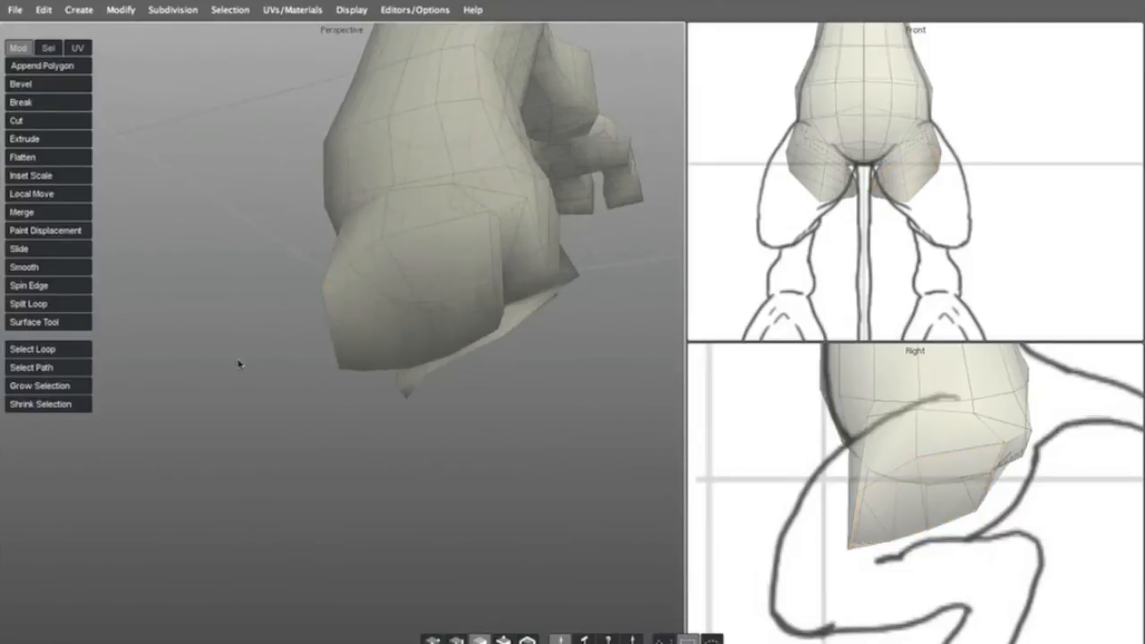
Adjust a lower corner vertex of the thigh end and select the polygons capping that end
alt+drag(330, 362, 281, 332)
drag(354, 389, 340, 385)
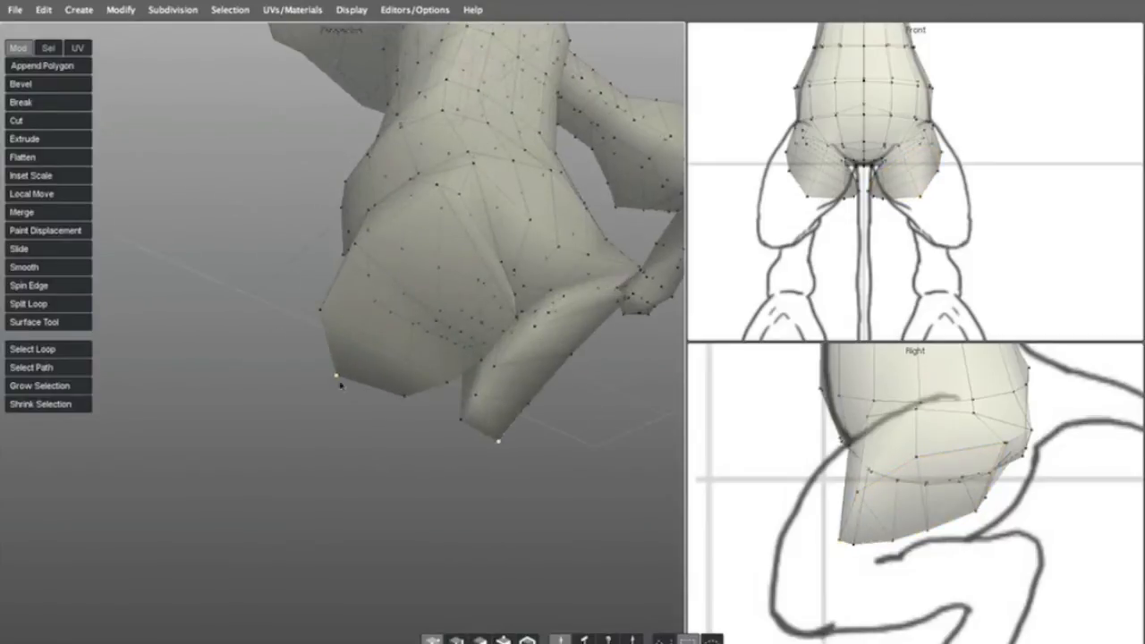
key(d)
click(403, 371)
shift+click(403, 337)
shift+click(449, 276)
shift+click(481, 232)
click(475, 236)
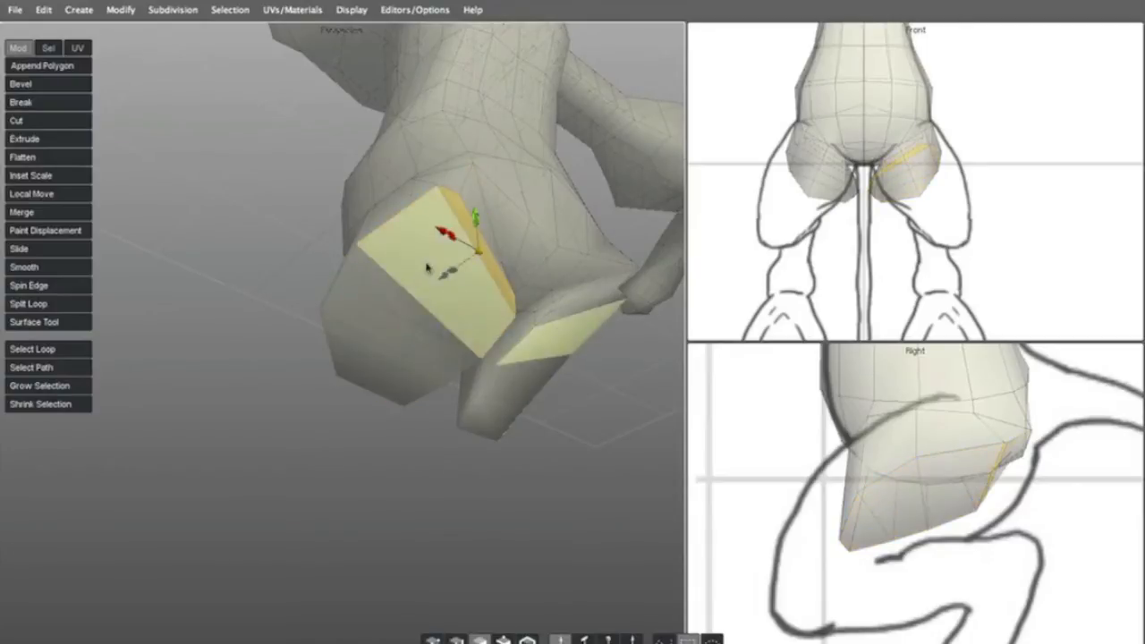
shift+click(429, 267)
shift+click(400, 317)
shift+click(391, 354)
Rotate the thigh's cap polygons to face downward and reposition them to match the front and side references
alt+drag(427, 272, 488, 373)
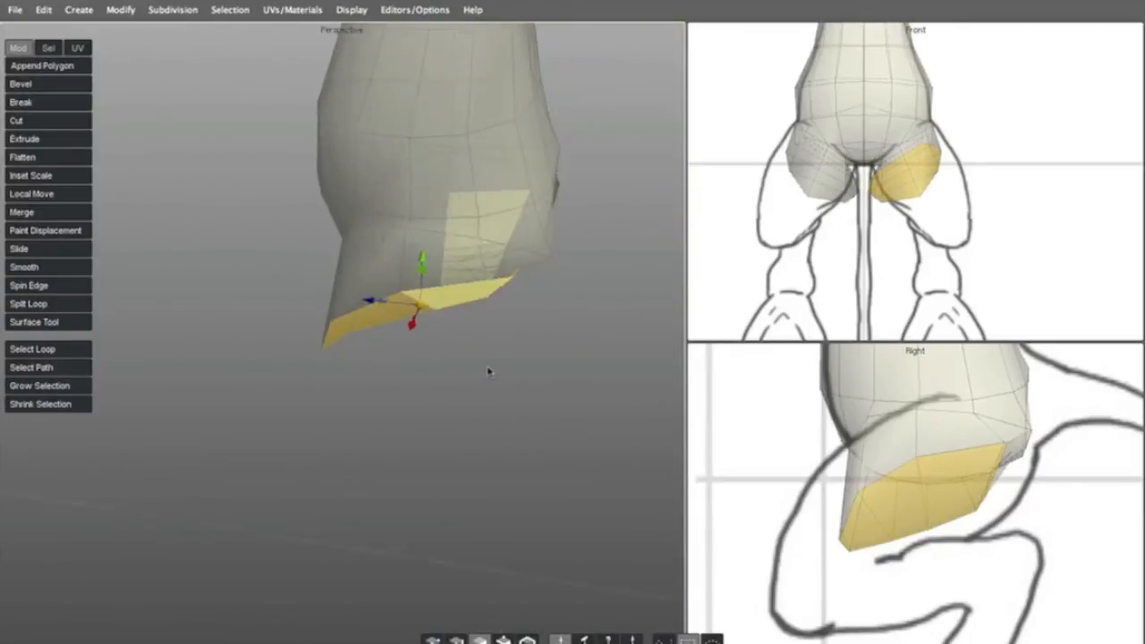
key(e)
drag(427, 260, 455, 263)
key(w)
middle_drag(386, 305, 379, 303)
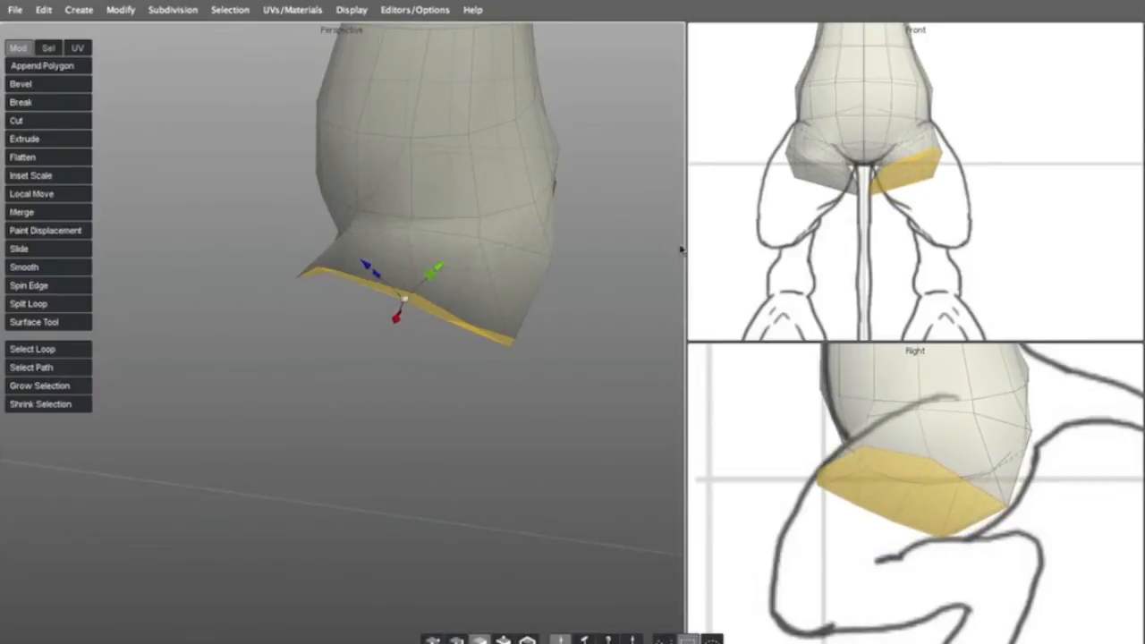
middle_drag(888, 195, 891, 235)
middle_drag(842, 512, 833, 508)
Extrude the thigh cap downward, scale it smaller, and shift it forward within the reference outline of the thigh
alt+right_drag(328, 365, 292, 332)
alt+drag(291, 332, 395, 321)
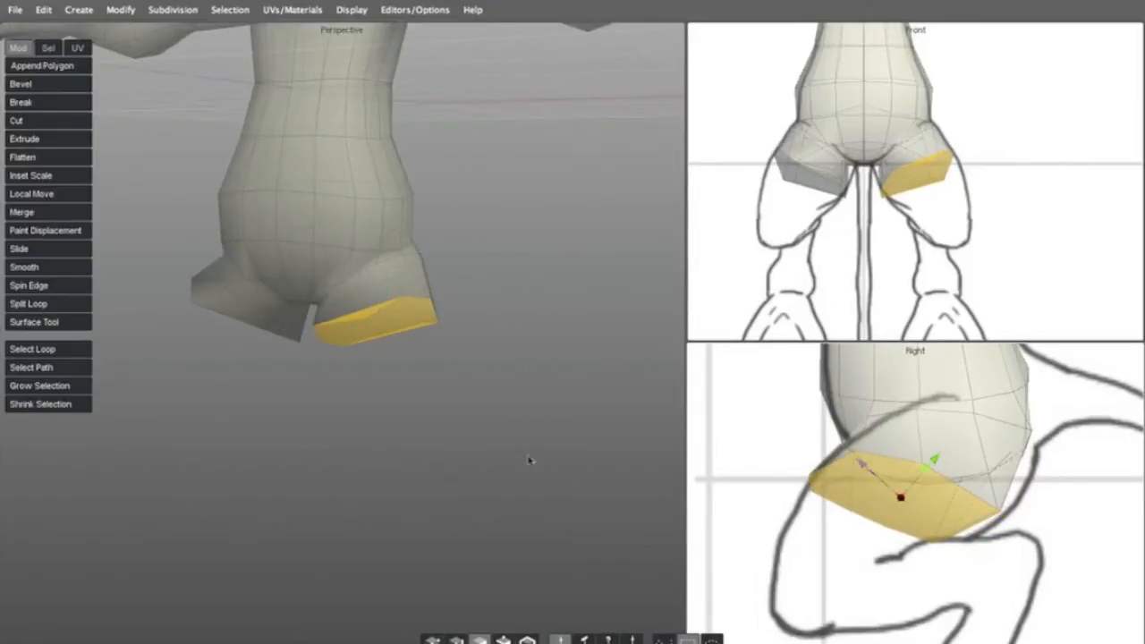
key(z)
middle_drag(884, 191, 904, 217)
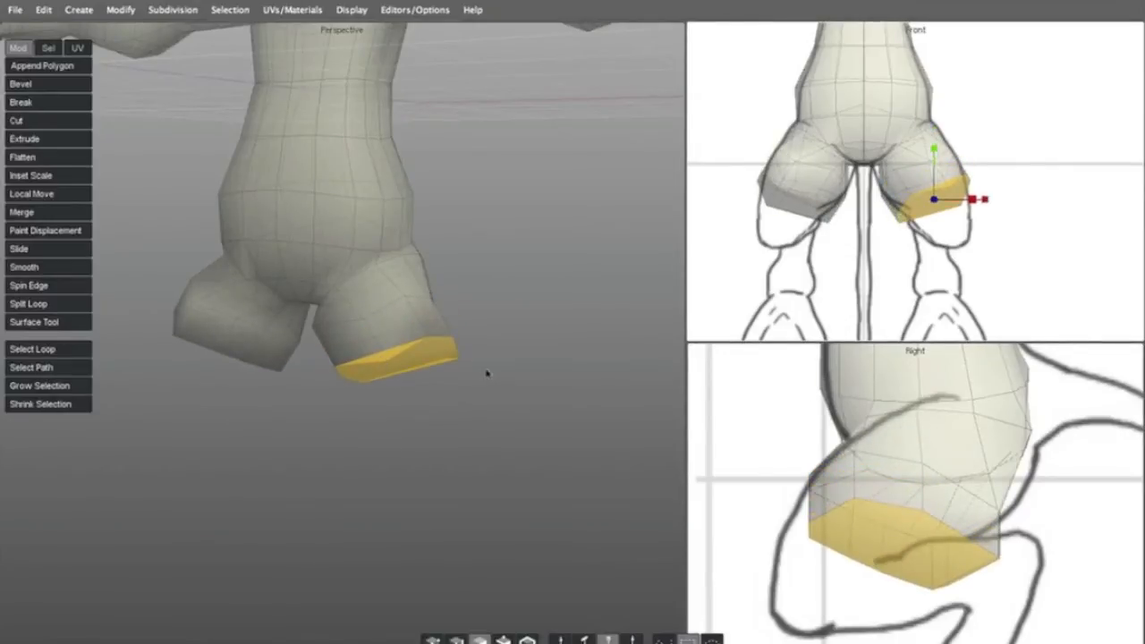
scroll(468, 350, up, 5)
drag(436, 372, 416, 380)
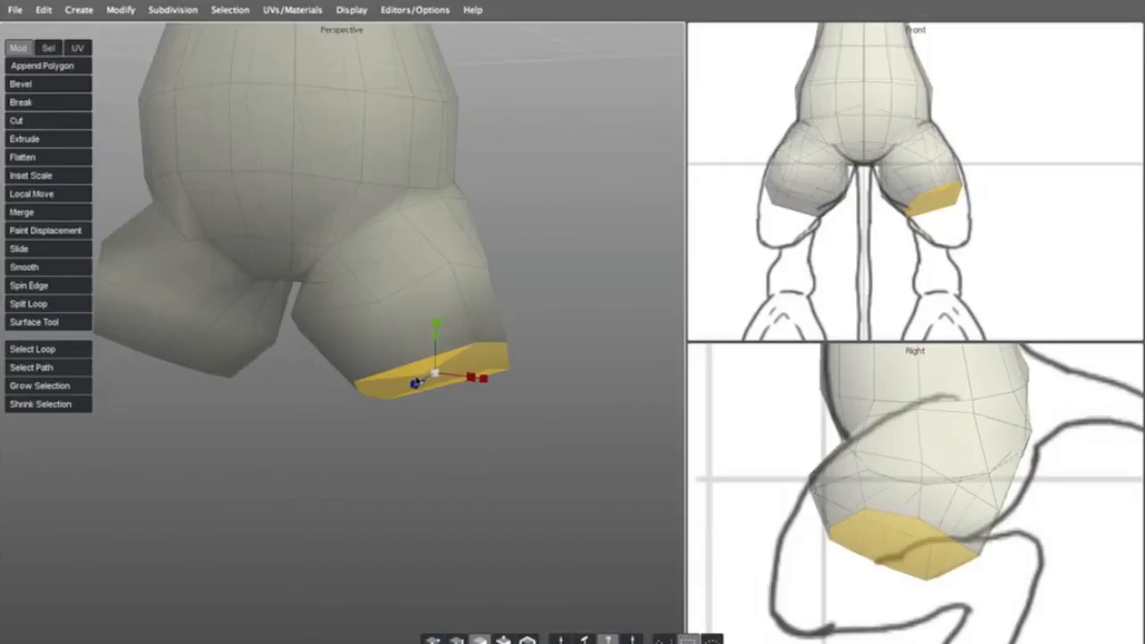
middle_drag(841, 535, 798, 526)
middle_drag(933, 189, 937, 195)
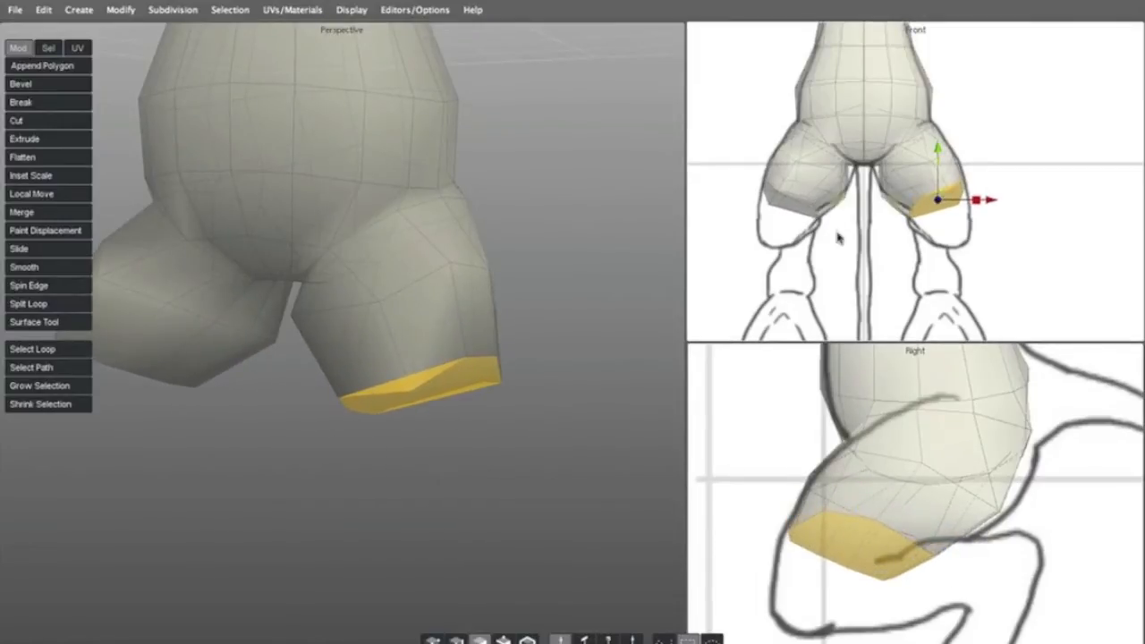
Extrude another thigh segment toward the knee, shrink its end, and move it forward and up to fit the references
key(z)
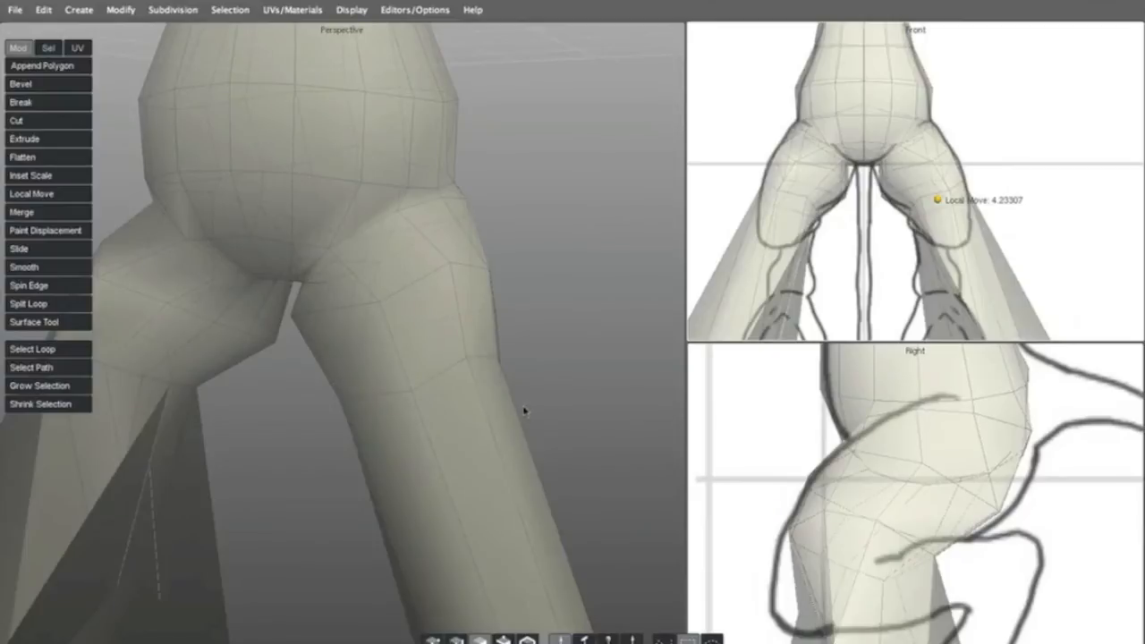
key(ctrl+z)
key(z)
middle_drag(409, 382, 429, 459)
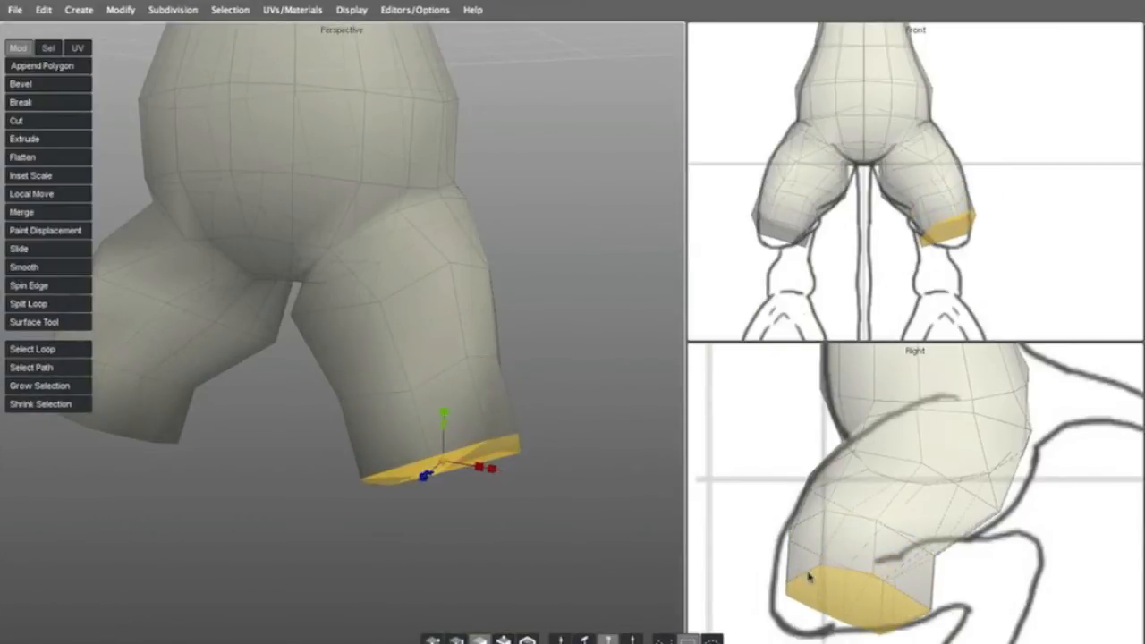
drag(442, 462, 411, 476)
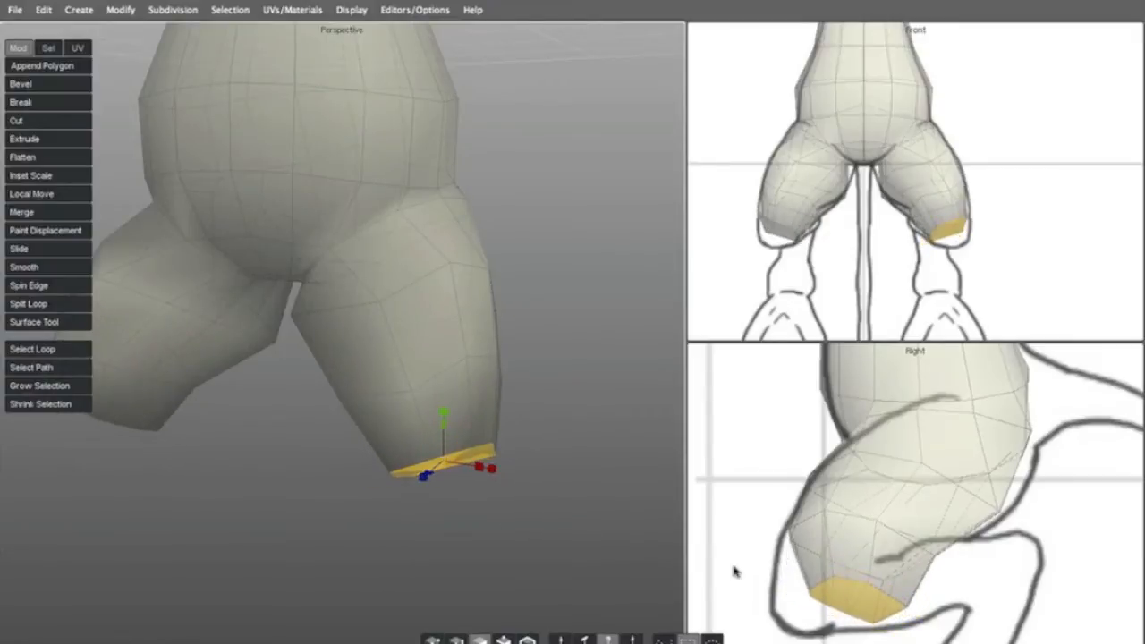
middle_drag(856, 580, 833, 555)
alt+right_drag(413, 366, 473, 333)
alt+drag(473, 333, 349, 389)
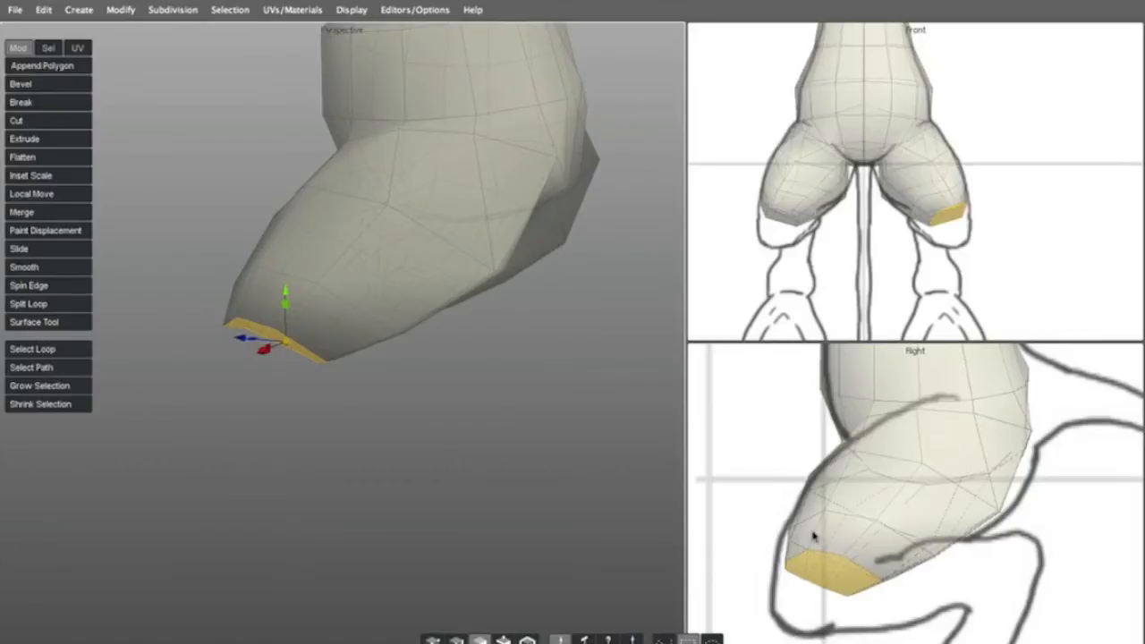
Extend the thigh's end down into the knee and rotate the end polygons toward the back of the leg
alt+right_drag(856, 550, 756, 532)
alt+middle_drag(807, 491, 798, 413)
alt+right_drag(798, 414, 832, 421)
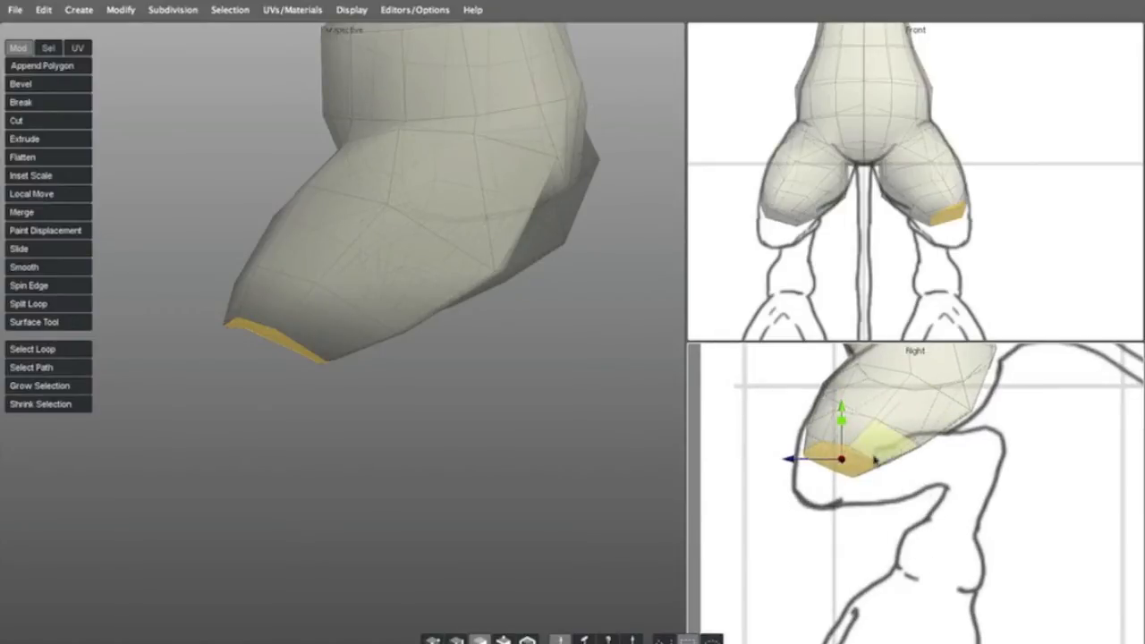
scroll(882, 230, up, 1)
alt+middle_drag(882, 230, 874, 202)
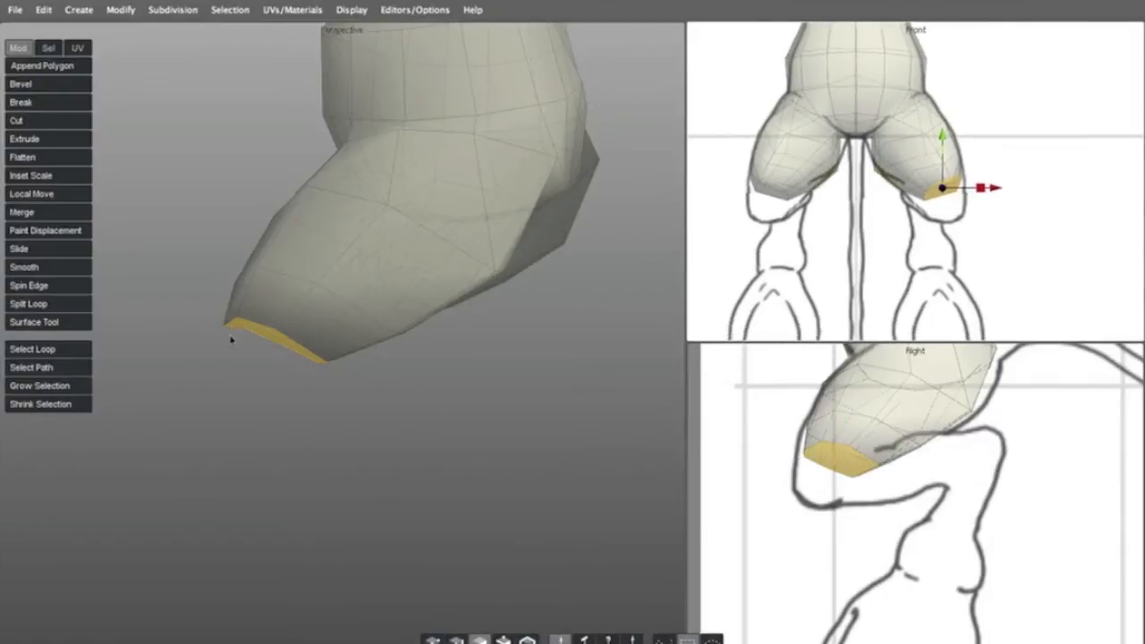
key(e)
alt+middle_drag(260, 334, 301, 342)
alt+drag(302, 342, 337, 418)
key(w)
click(839, 498)
drag(839, 497, 836, 502)
key(e)
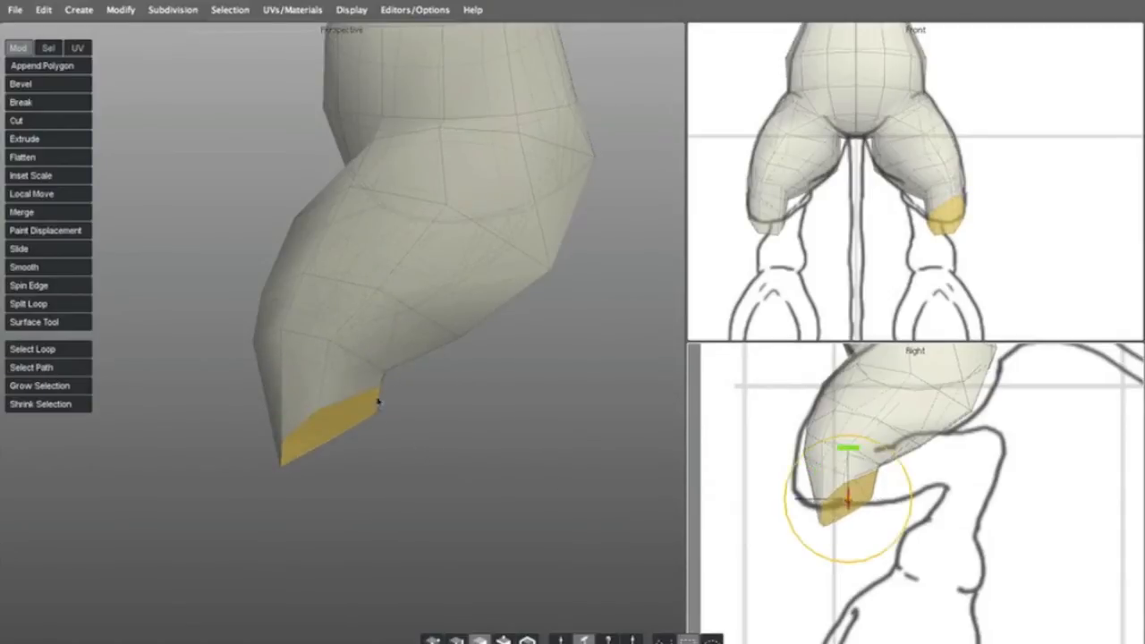
Turn the knee's end polygons to face backward and align them with the lower leg in the front and side references
alt+drag(327, 396, 499, 363)
key(w)
drag(390, 414, 386, 421)
middle_drag(949, 250, 935, 249)
middle_drag(898, 517, 901, 507)
scroll(894, 497, up, 3)
alt+right_drag(849, 433, 929, 484)
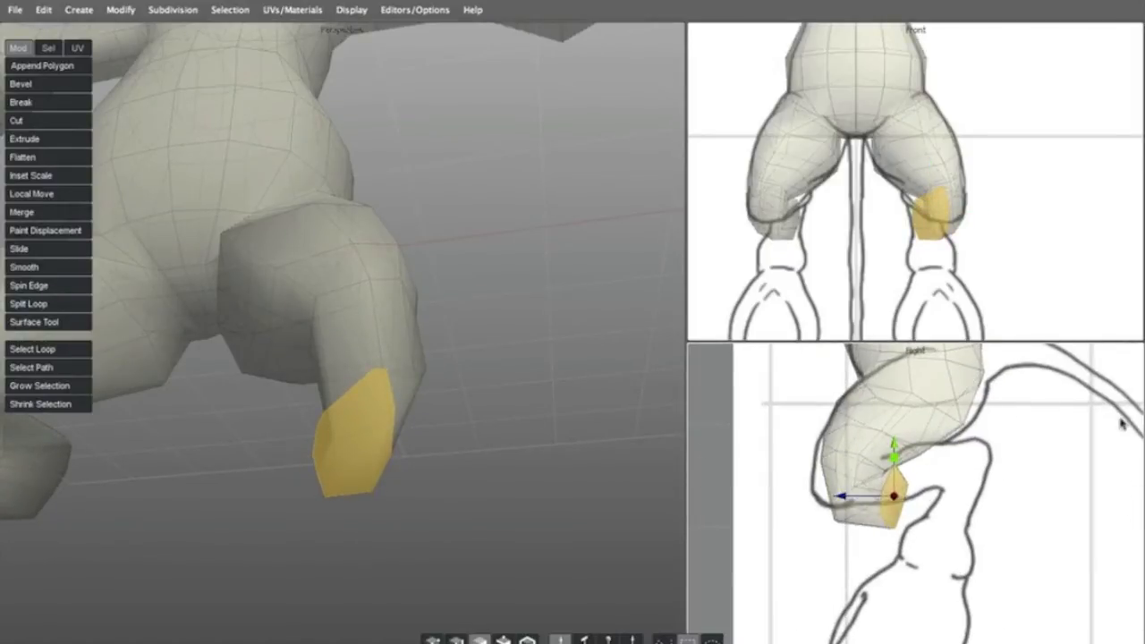
Extrude the lower leg backward and upward from the knee to the hock, then rotate and position its end polygons
alt+drag(374, 367, 322, 388)
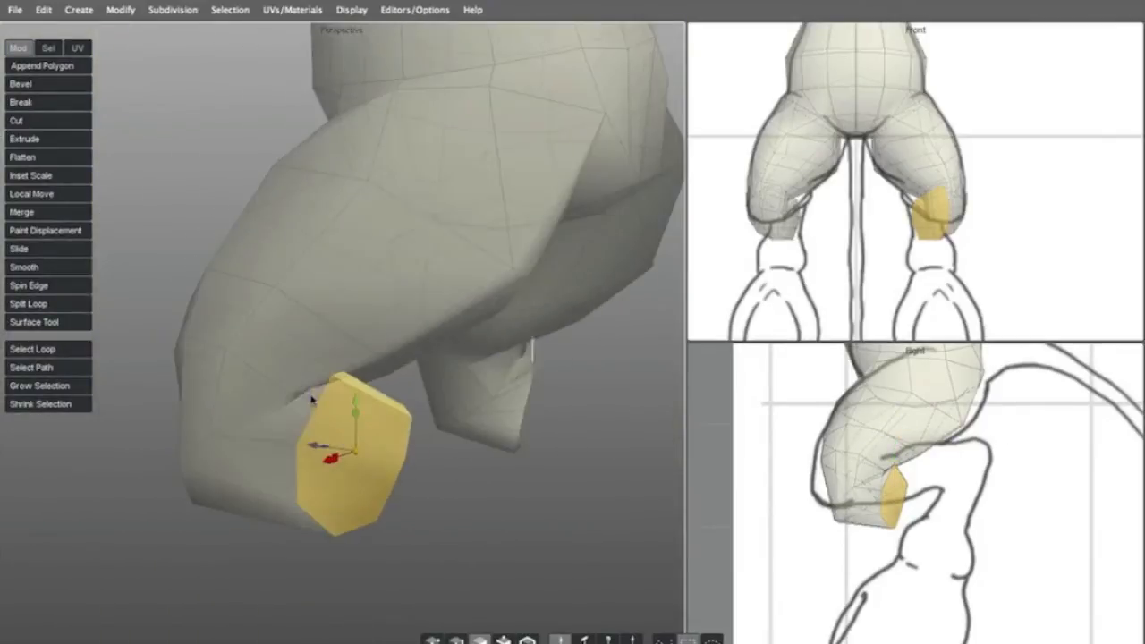
drag(895, 483, 928, 473)
mouse_move(537, 421)
alt+mouse_down()
mouse_move(439, 437)
mouse_move(537, 419)
alt+mouse_up()
key(z)
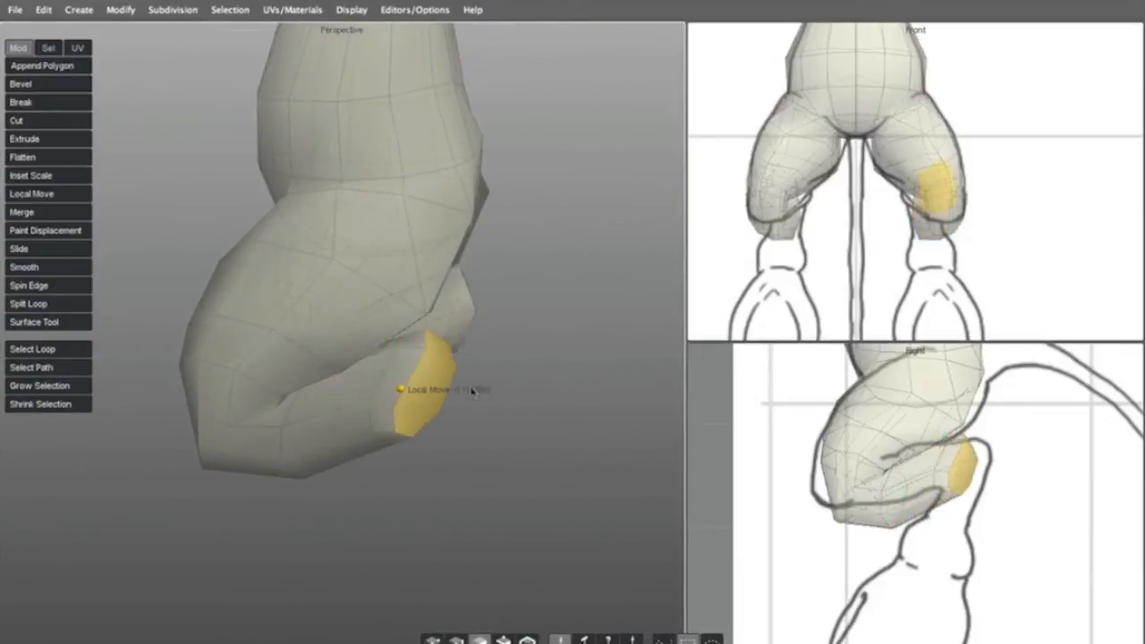
alt+drag(347, 365, 412, 374)
key(e)
key(w)
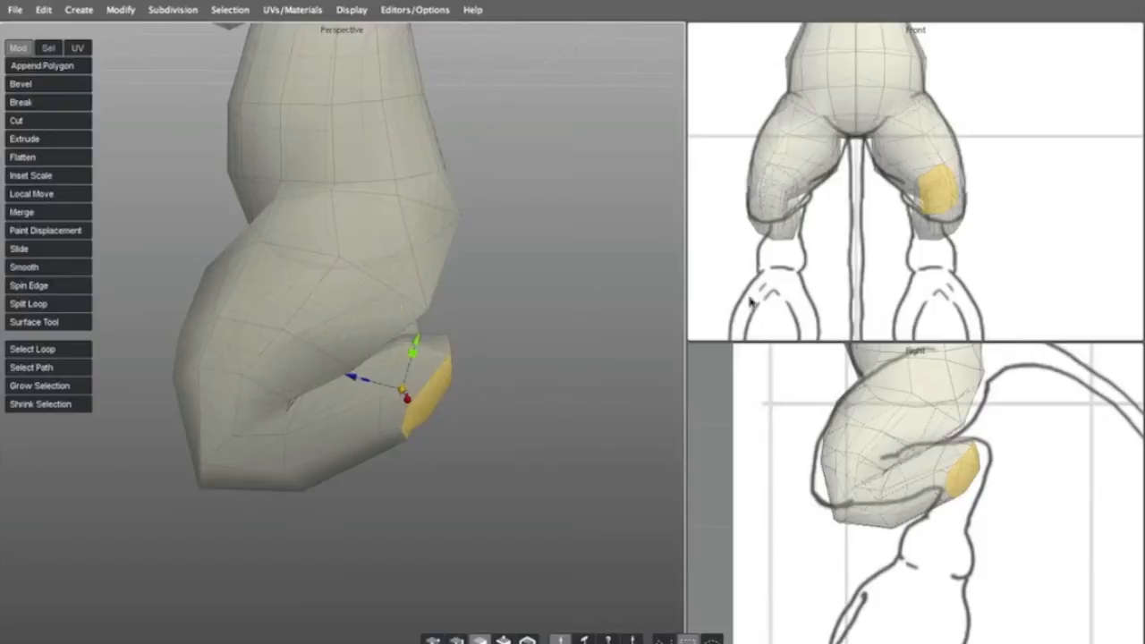
click(941, 202)
click(965, 447)
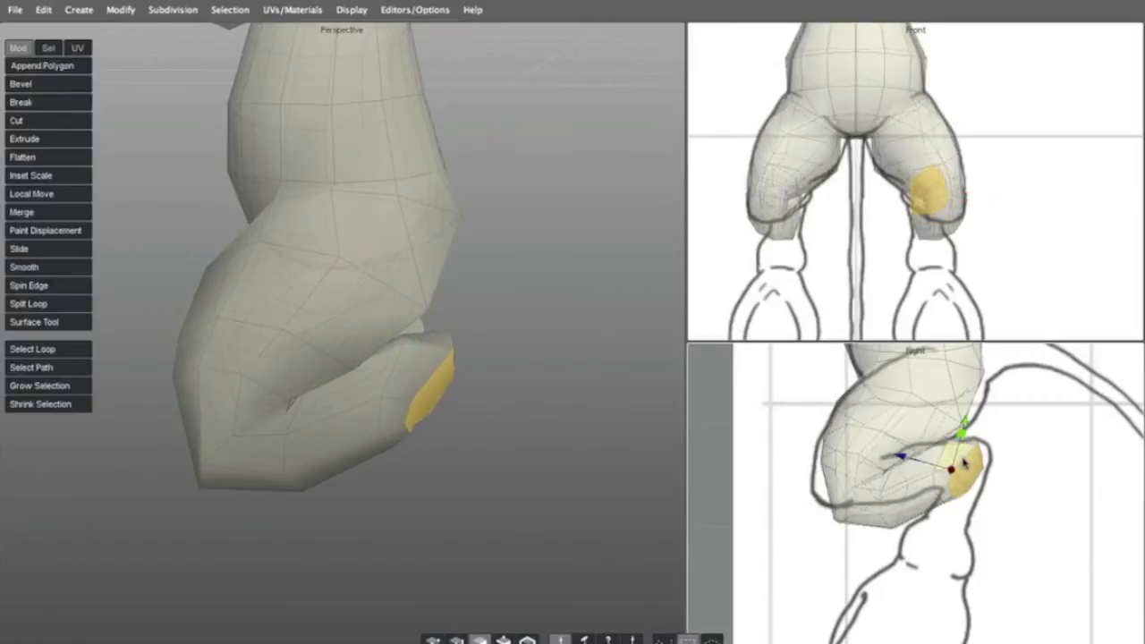
Extrude the leg's end at the hock, rotate the new end to face downward, and move it down
key(z)
key(e)
drag(966, 418, 949, 481)
key(w)
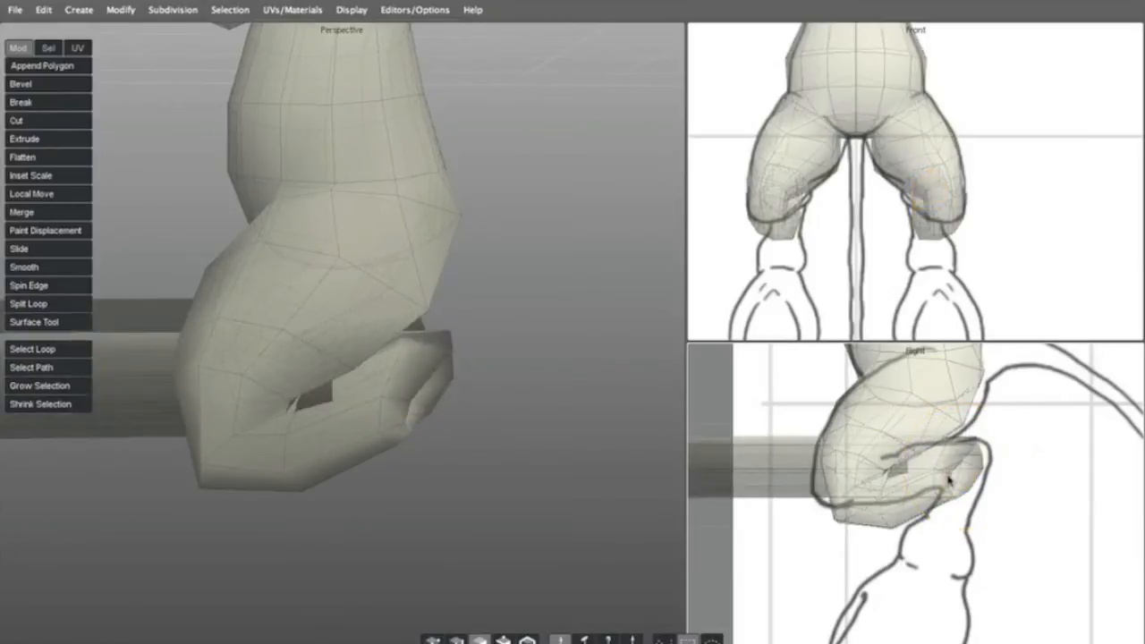
key(ctrl+z)
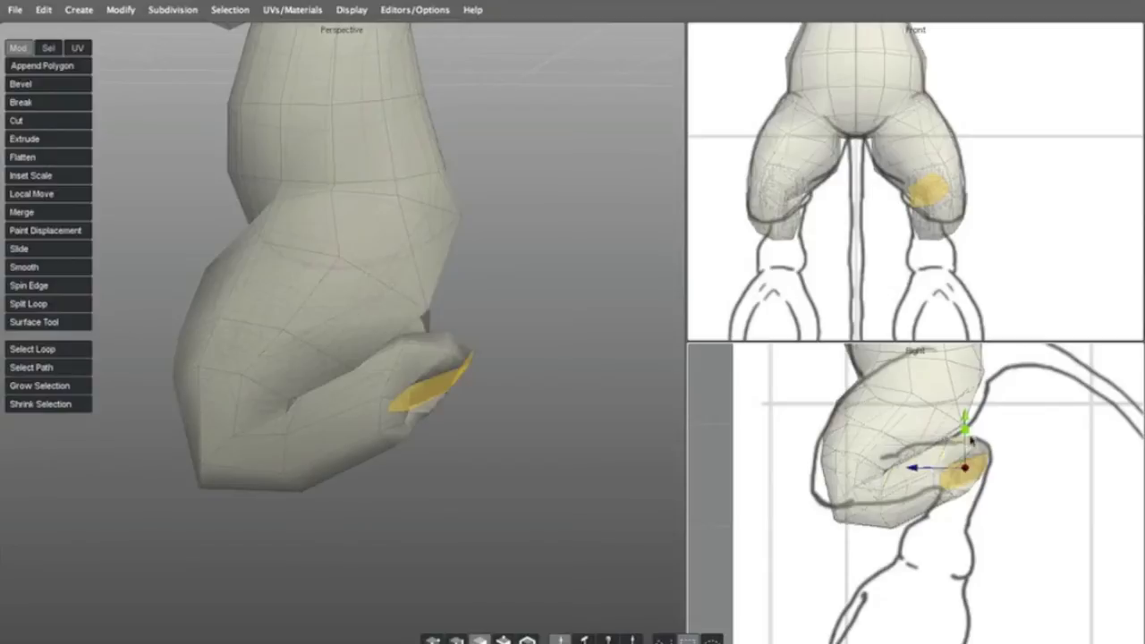
drag(963, 420, 963, 448)
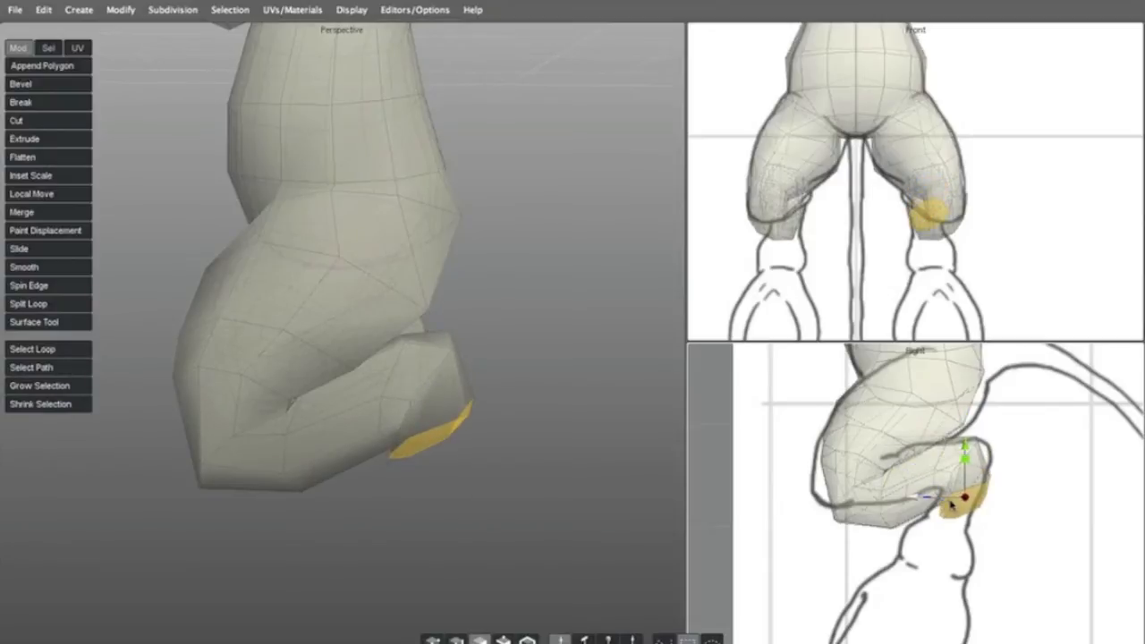
key(e)
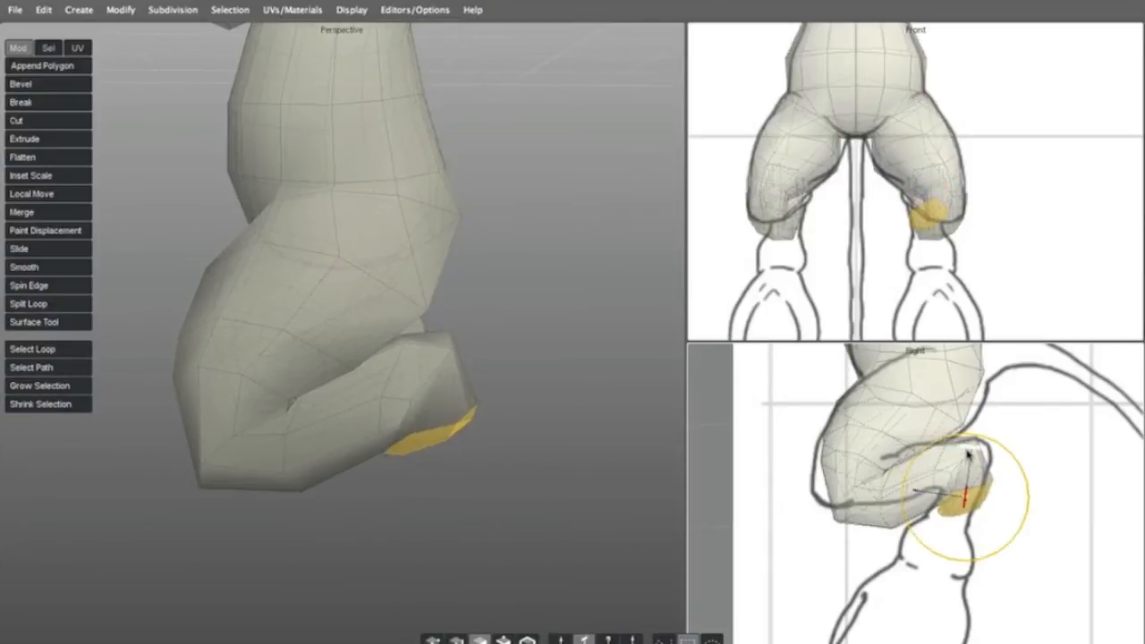
Extrude the leg from the hock down to the ankle, angling and widening the end polygons to follow the side reference
key(w)
drag(945, 481, 945, 534)
key(z)
key(e)
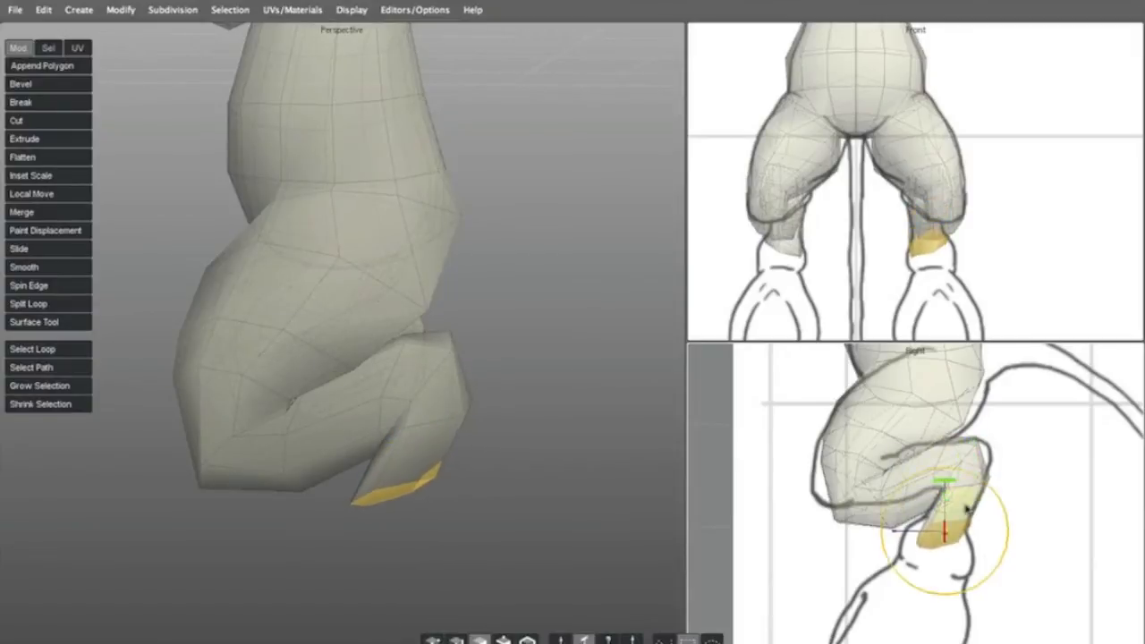
drag(942, 490, 969, 581)
key(w)
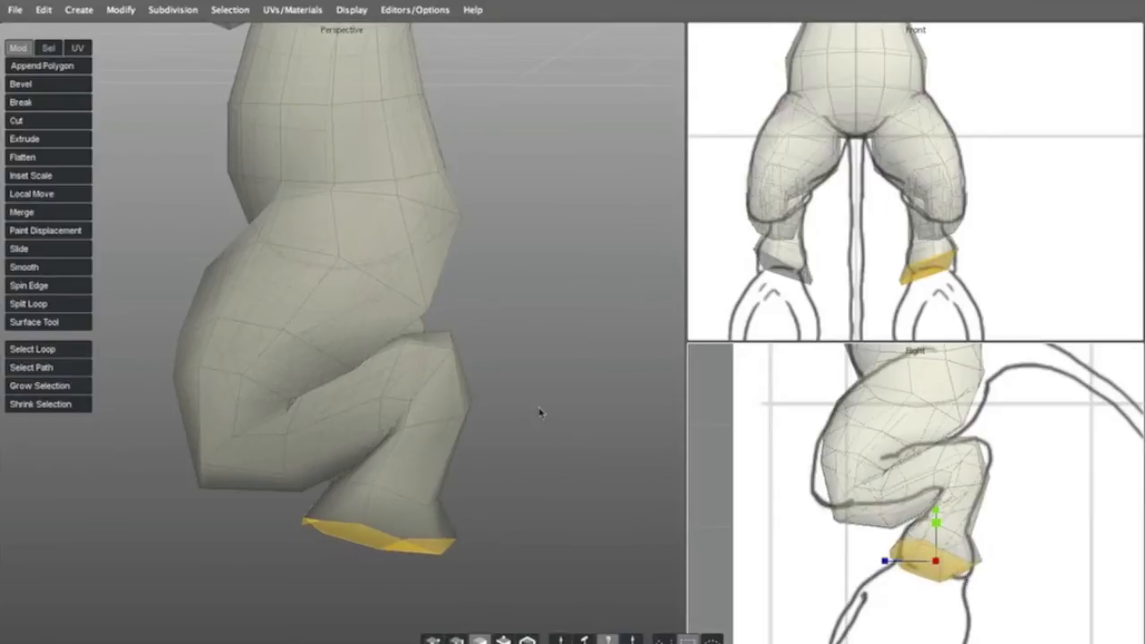
Select the whole body object and set its display mode to Flat Shade Mode
click(539, 413)
scroll(317, 343, down, 5)
alt+drag(316, 343, 268, 278)
scroll(411, 275, up, 3)
scroll(417, 251, up, 5)
alt+drag(335, 263, 404, 315)
key(f)
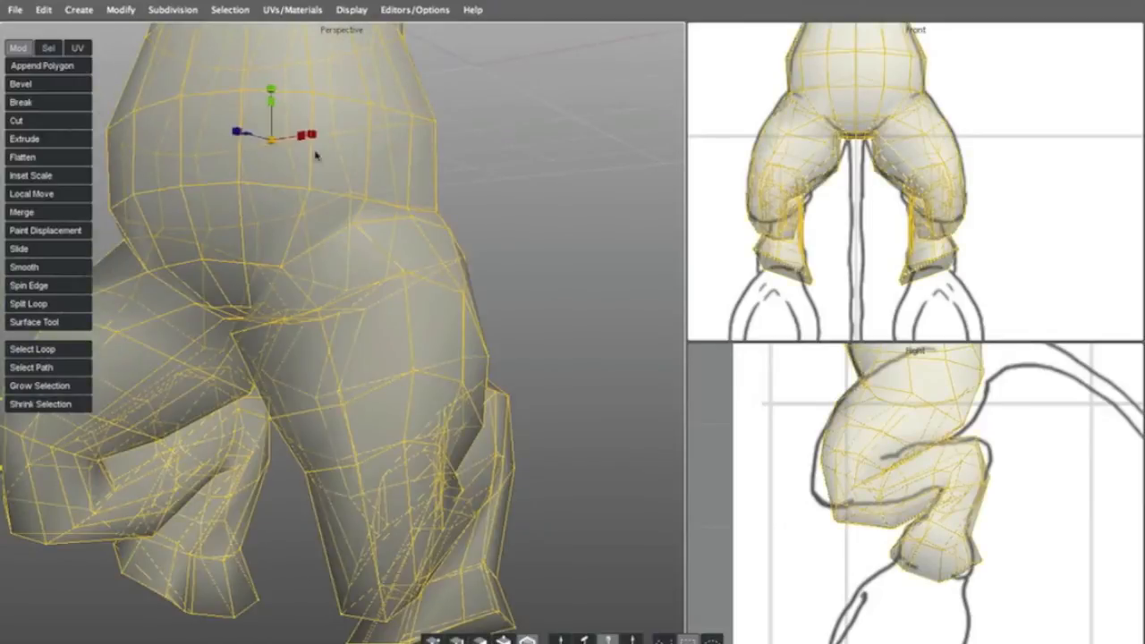
click(347, 15)
mouse_move(490, 93)
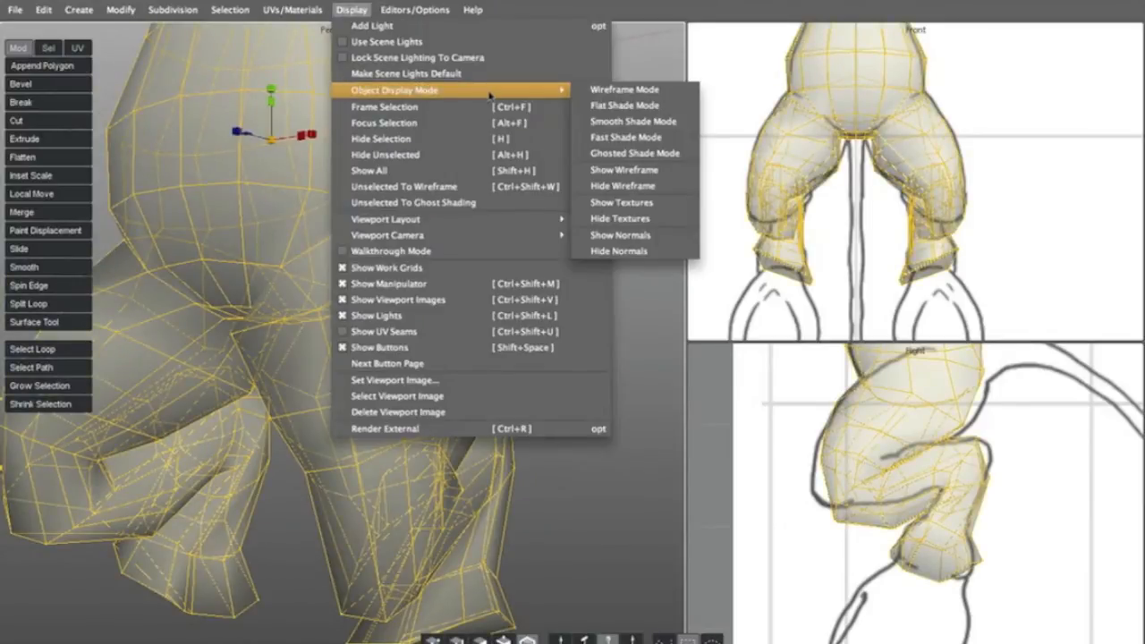
click(612, 106)
click(569, 197)
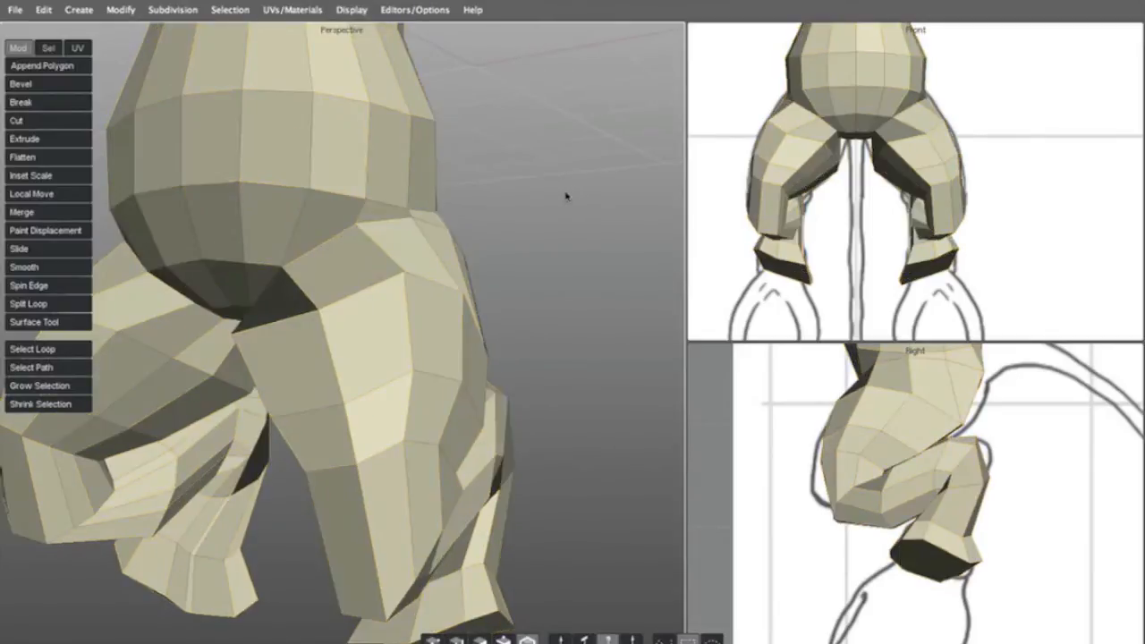
Move the vertices on the inner thigh above the knee bend to even out its surface
middle_drag(283, 268, 479, 314)
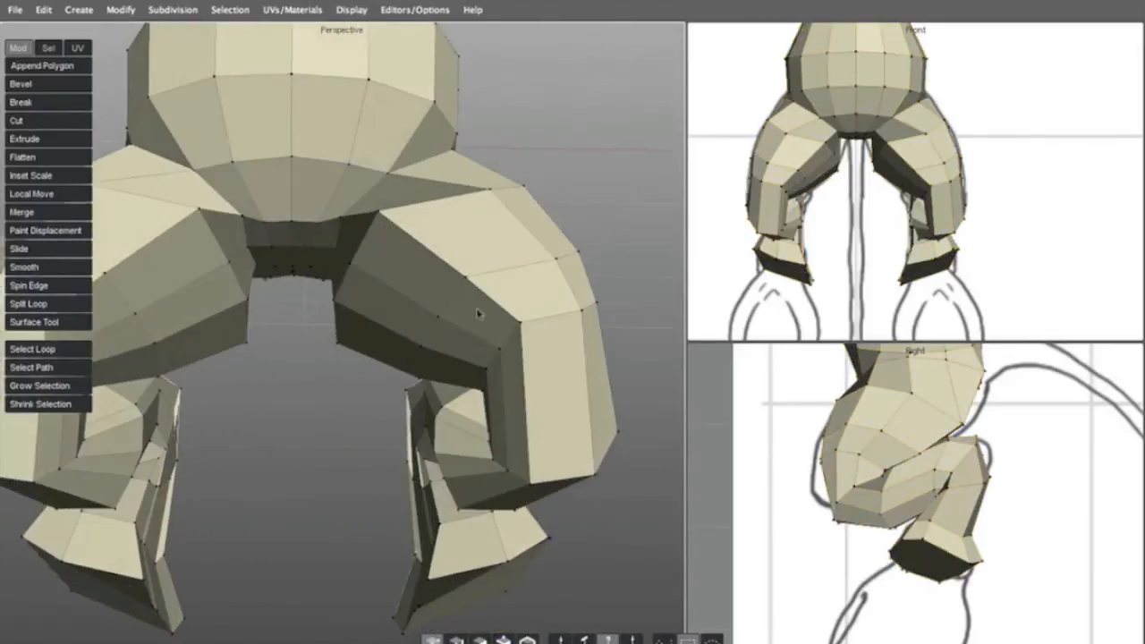
middle_drag(457, 368, 460, 398)
drag(435, 421, 442, 414)
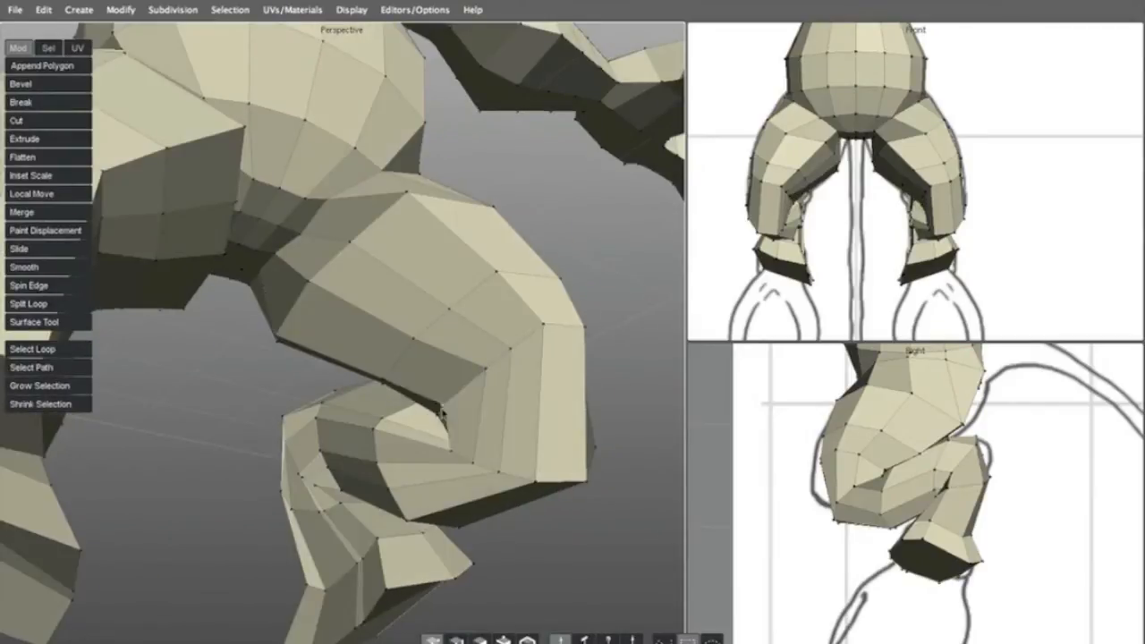
mouse_move(369, 389)
mouse_down()
mouse_move(450, 393)
mouse_move(423, 374)
mouse_move(379, 375)
mouse_up()
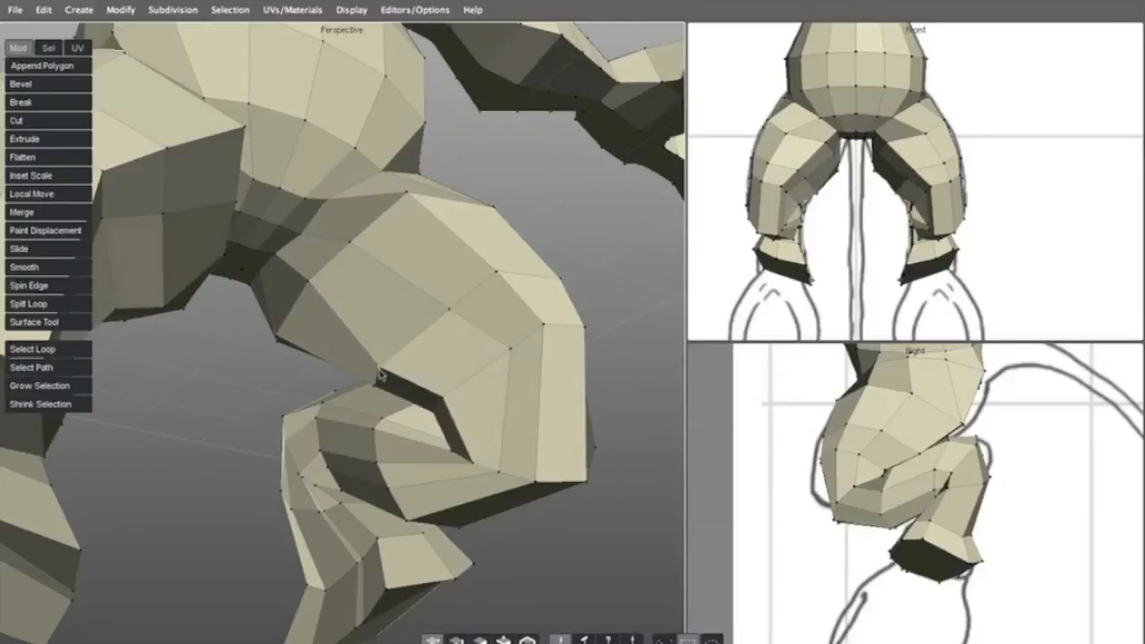
drag(445, 325, 417, 328)
drag(485, 356, 462, 376)
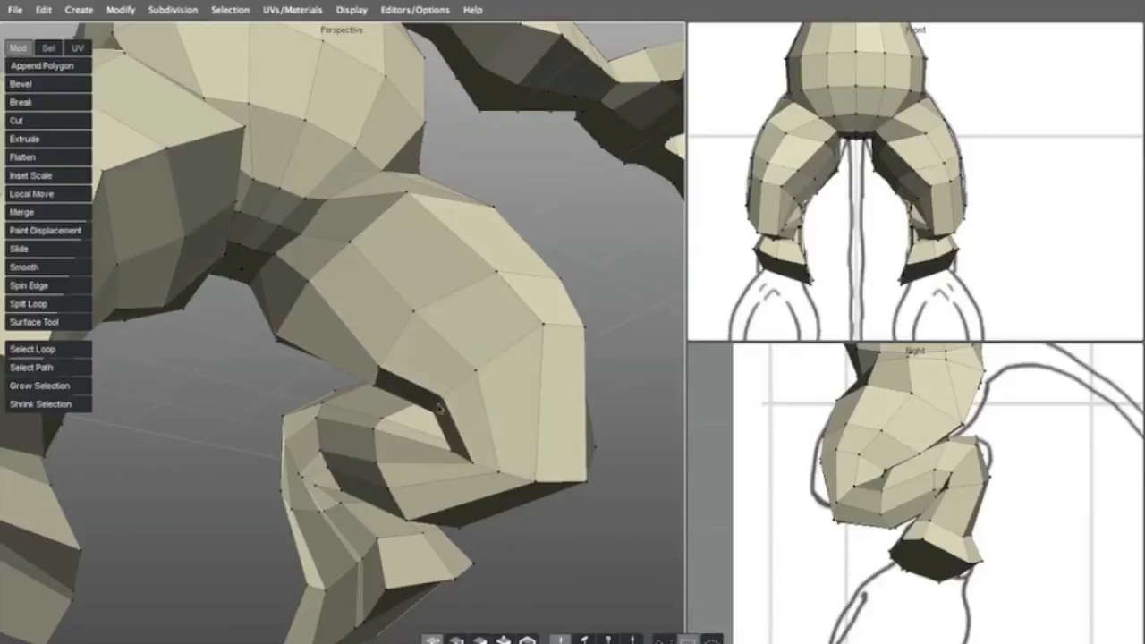
Reposition the upper inner thigh vertices near the crotch and hip to round the thigh's form
middle_drag(438, 408, 372, 391)
mouse_move(327, 281)
mouse_down()
mouse_move(304, 301)
mouse_move(311, 271)
mouse_up()
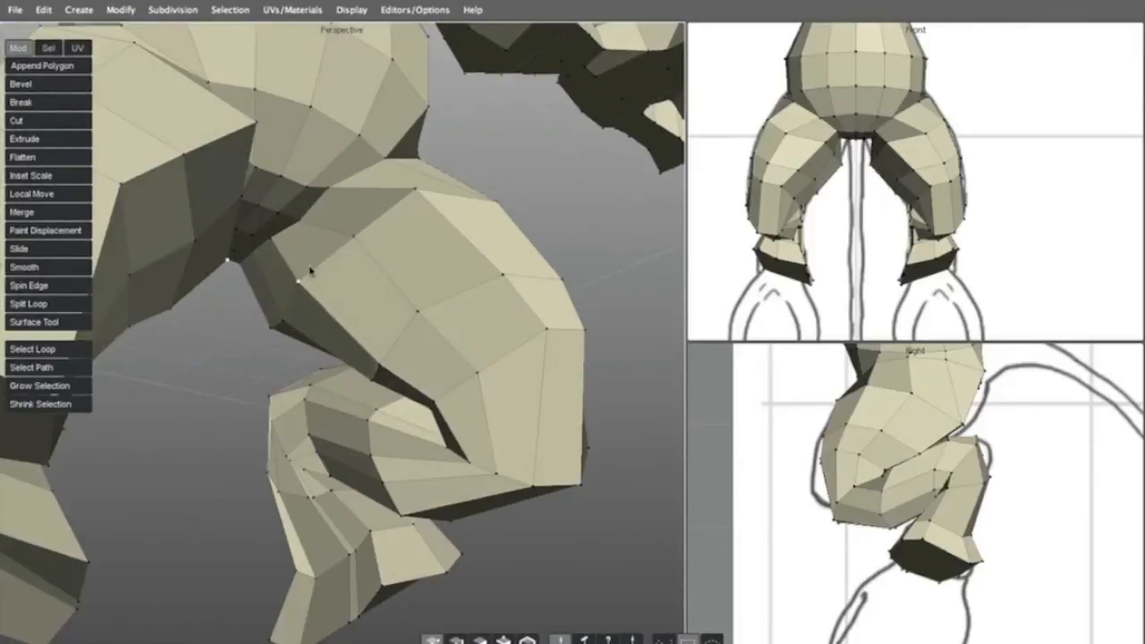
middle_drag(401, 196, 520, 170)
drag(520, 168, 471, 138)
middle_drag(470, 138, 396, 128)
drag(398, 129, 419, 131)
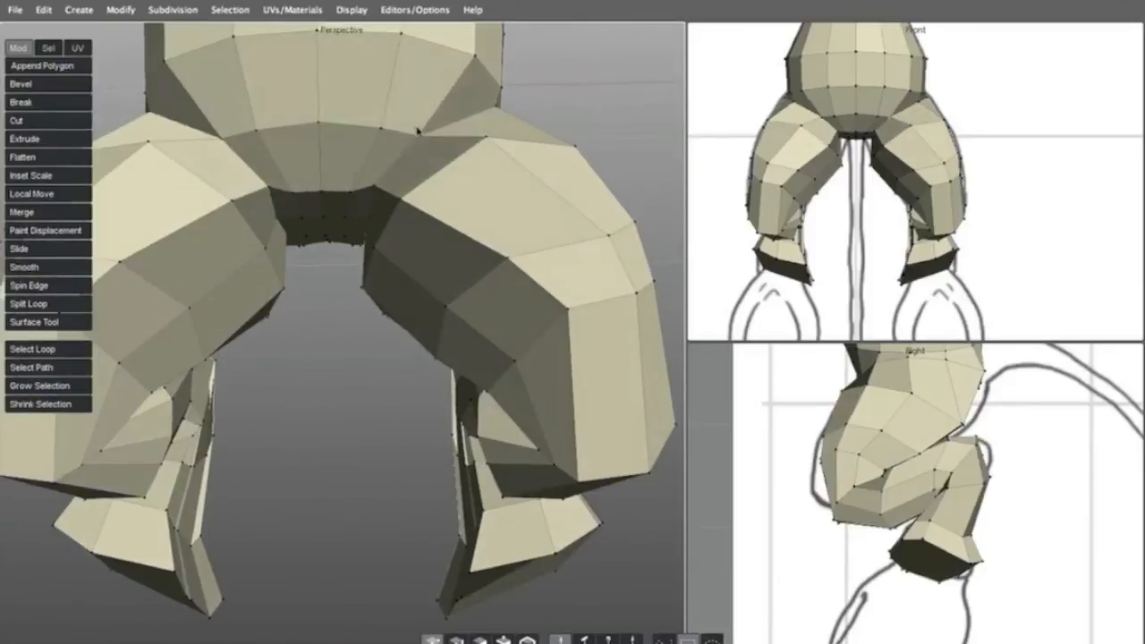
Reposition the vertices at the top of the front thigh where it joins the hip to round the thigh
middle_drag(465, 92, 492, 147)
drag(492, 148, 506, 174)
middle_drag(507, 173, 436, 251)
drag(462, 220, 461, 185)
scroll(460, 185, down, 5)
middle_drag(414, 177, 435, 149)
scroll(434, 149, up, 5)
middle_drag(393, 249, 58, 233)
middle_drag(408, 295, 518, 146)
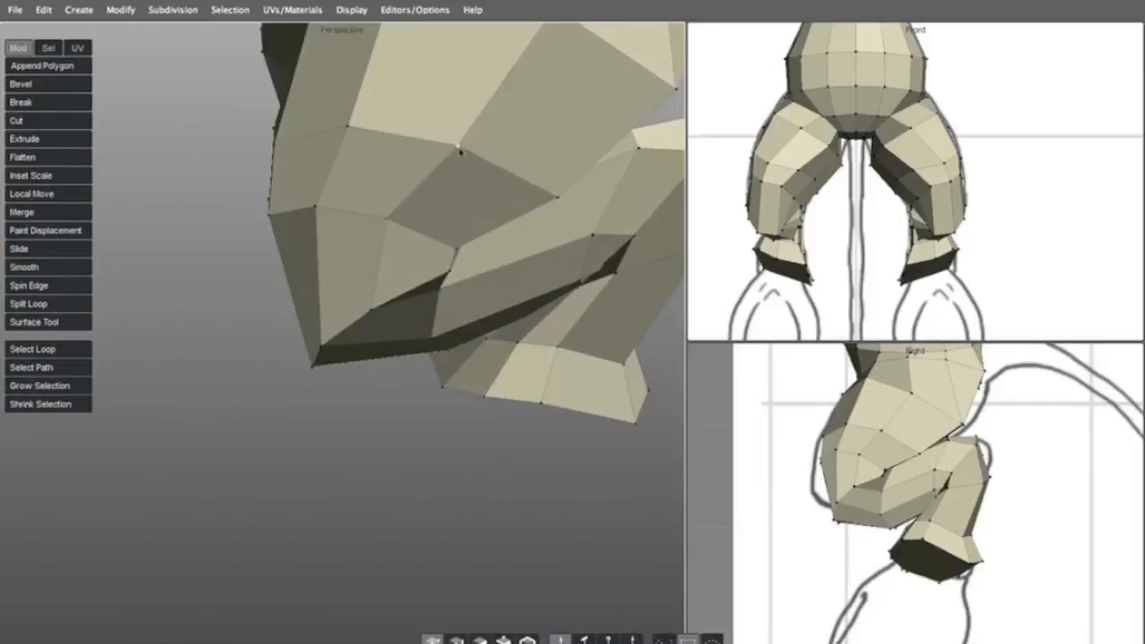
Move the vertices on the outer side of the thigh above the knee to even out its polygon flow
drag(459, 150, 457, 166)
drag(361, 139, 361, 154)
middle_drag(360, 153, 384, 215)
drag(383, 230, 438, 258)
drag(319, 221, 338, 276)
scroll(464, 170, down, 3)
middle_drag(357, 233, 313, 286)
drag(453, 152, 430, 152)
drag(331, 138, 318, 154)
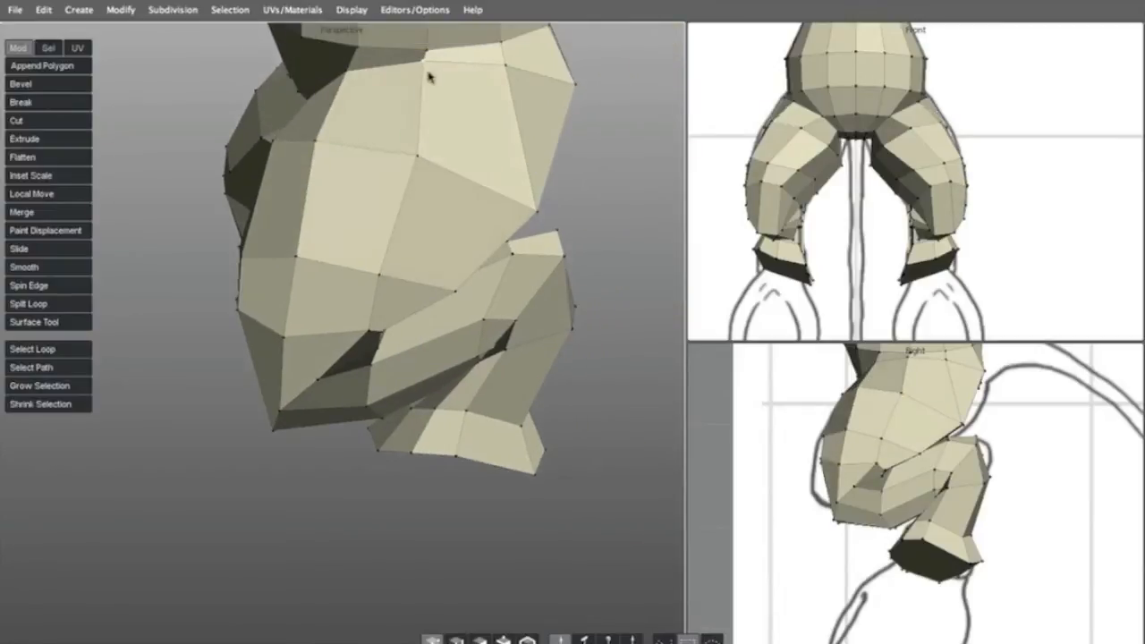
Adjust the vertices on the back of the thigh above the calf to round its rear surface
middle_drag(495, 179, 489, 194)
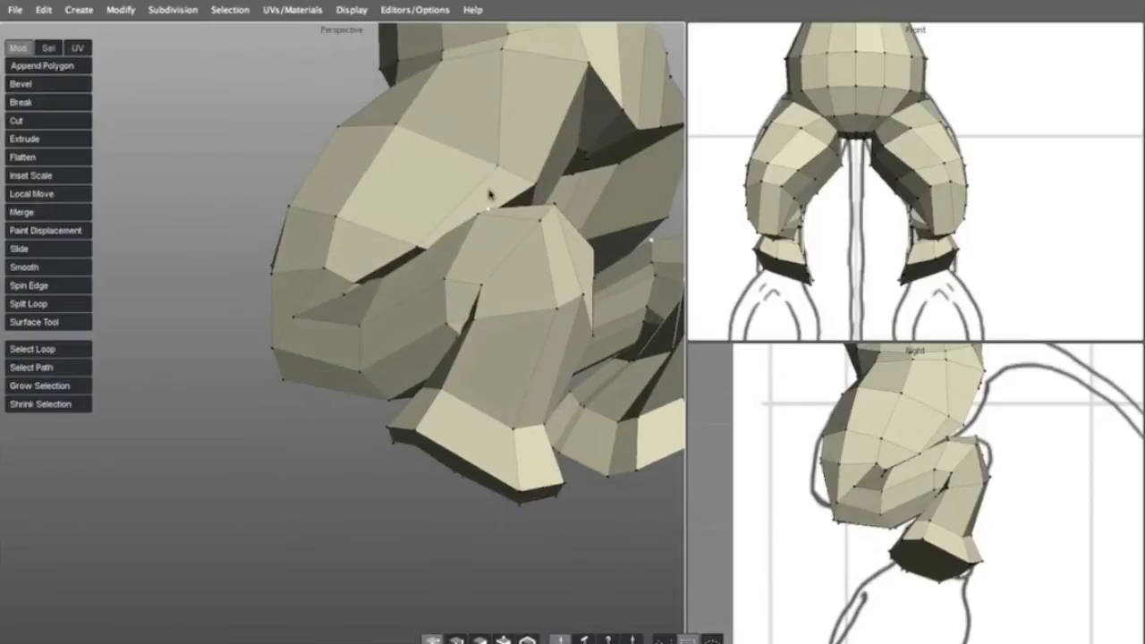
middle_drag(477, 139, 580, 202)
drag(557, 220, 578, 235)
drag(553, 189, 568, 217)
click(574, 180)
Split edge loops around the lower leg between knee and hock, and save the scene with Save Incremental
scroll(484, 125, down, 5)
middle_drag(459, 191, 430, 367)
scroll(439, 171, up, 4)
click(467, 313)
click(494, 376)
middle_drag(472, 428, 423, 443)
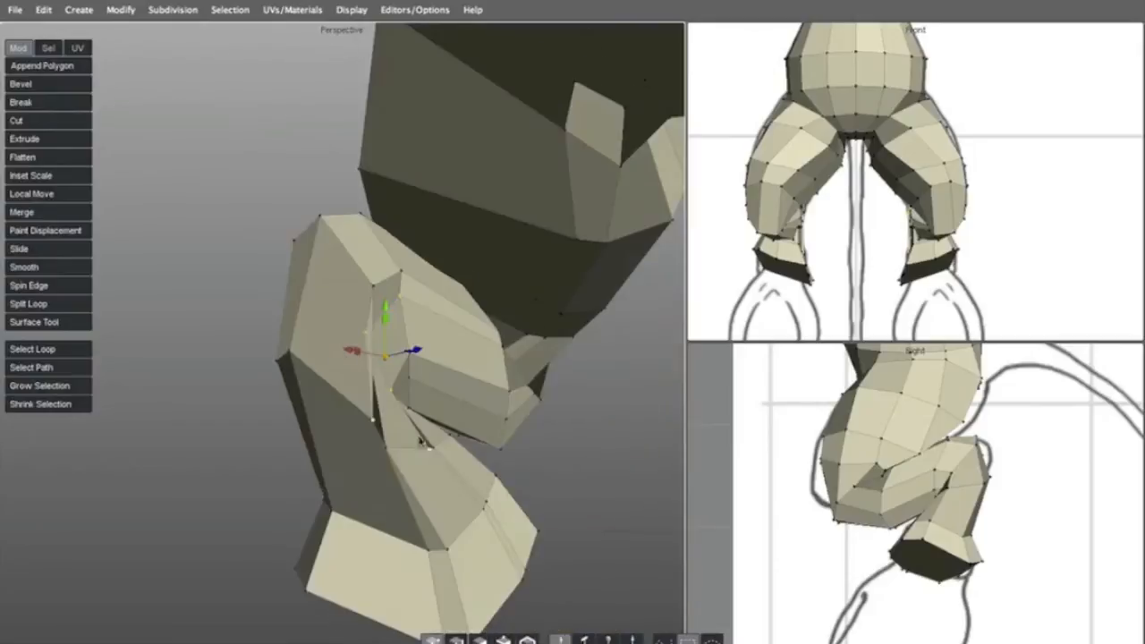
right_click(355, 351)
middle_drag(362, 352, 358, 383)
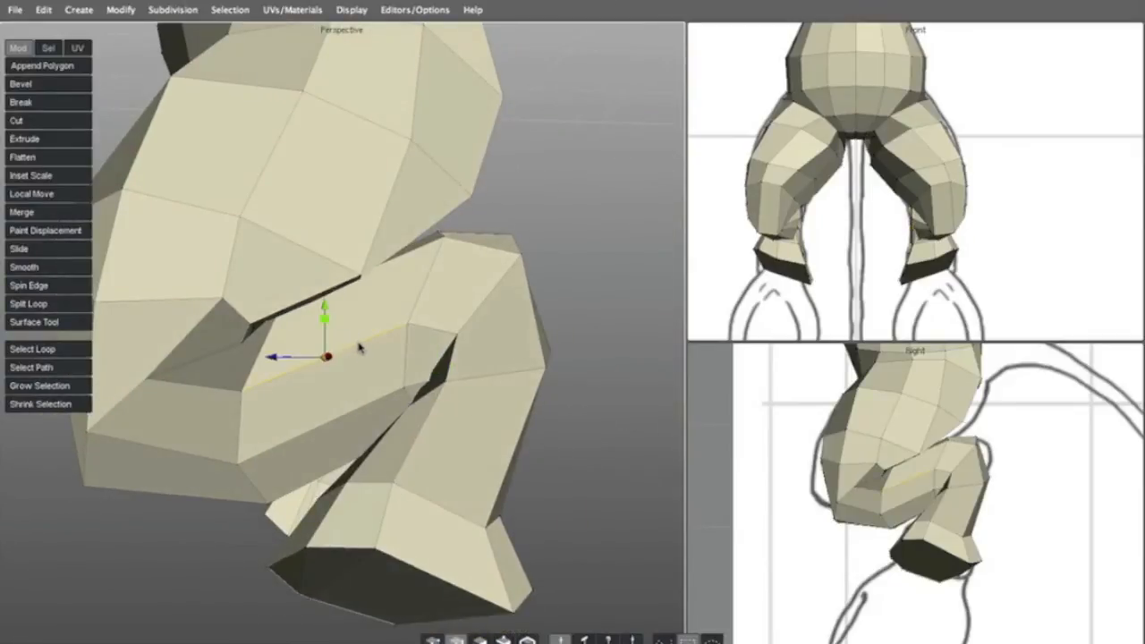
key(shift+x)
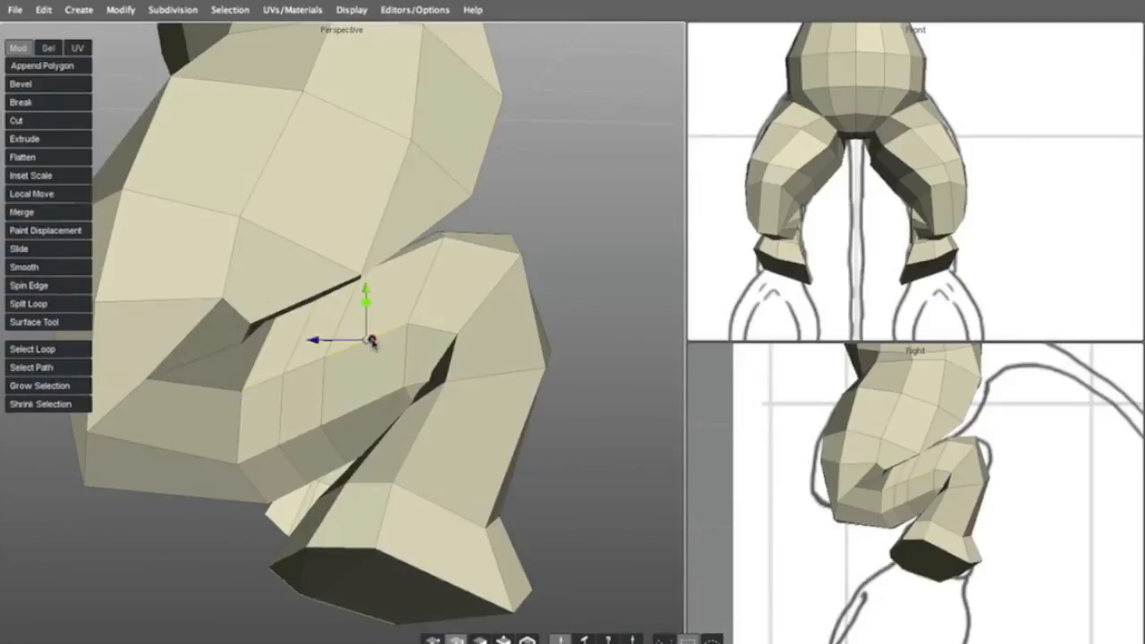
middle_drag(239, 447, 318, 398)
click(15, 10)
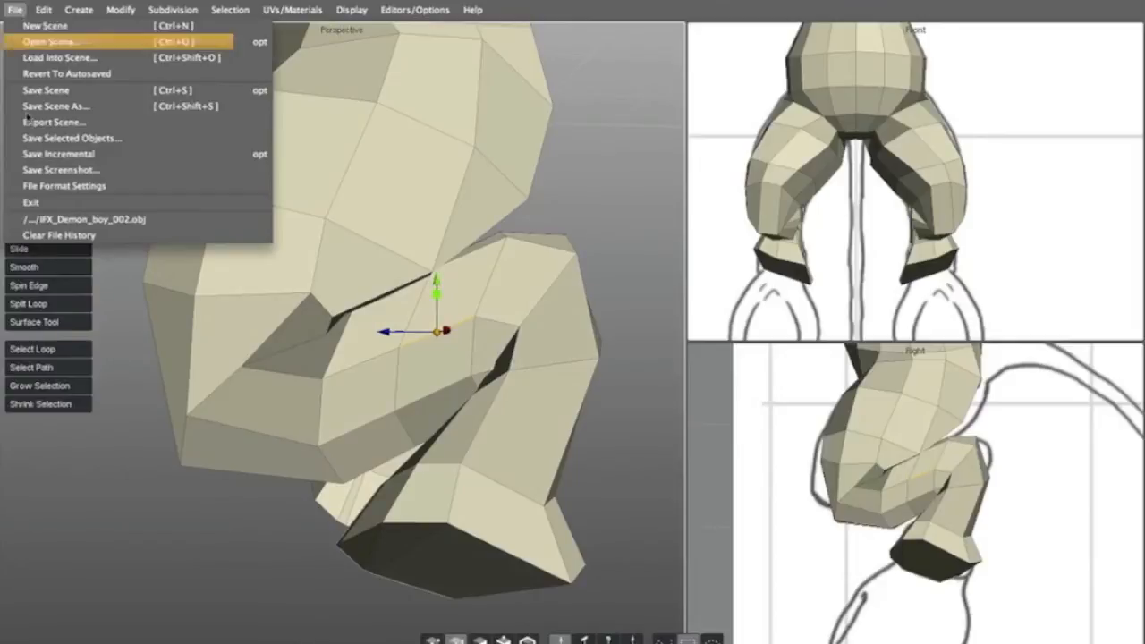
click(58, 157)
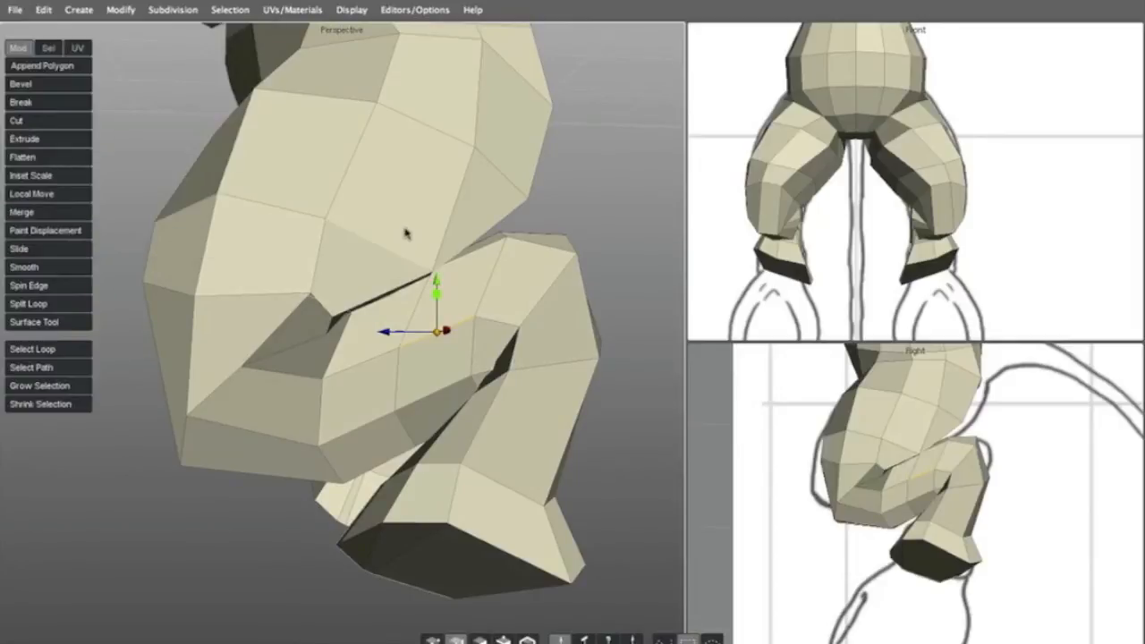
Split additional edge loops around the knee and above and below the hock bend
middle_drag(313, 259, 260, 367)
click(171, 402)
key(shift+x)
click(132, 279)
key(shift+x)
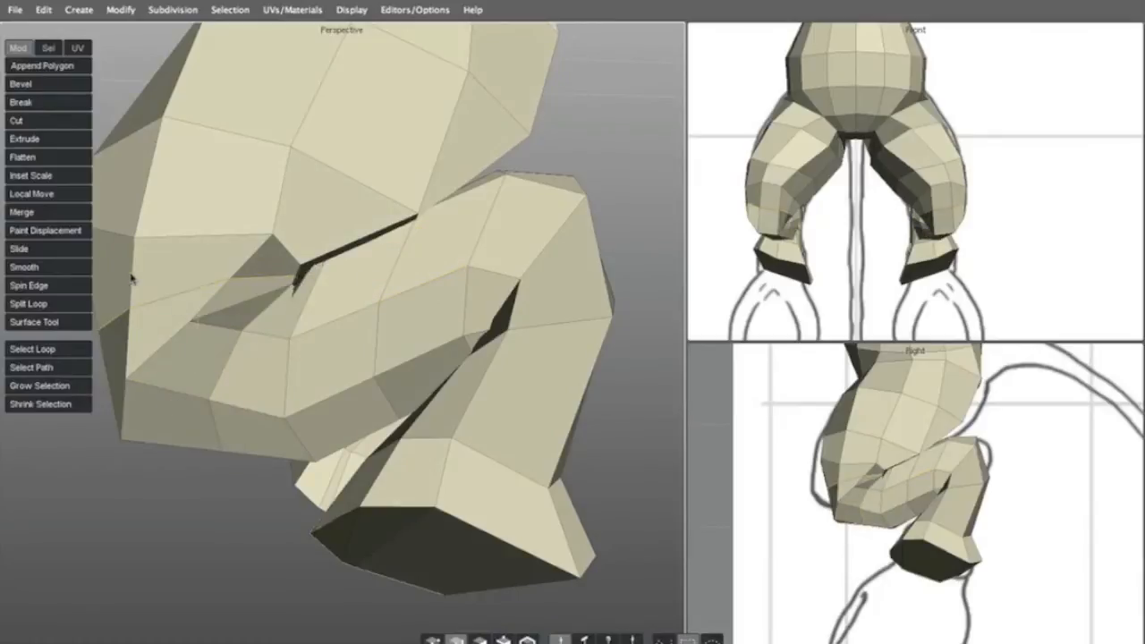
scroll(261, 289, down, 5)
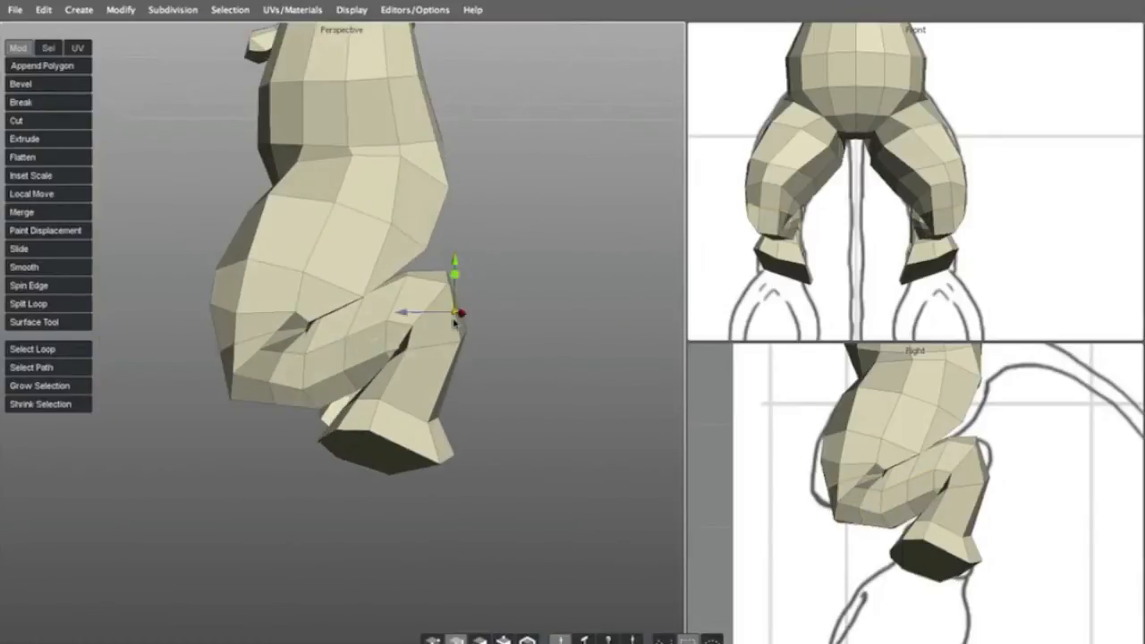
key(shift+x)
click(447, 390)
key(shift+x)
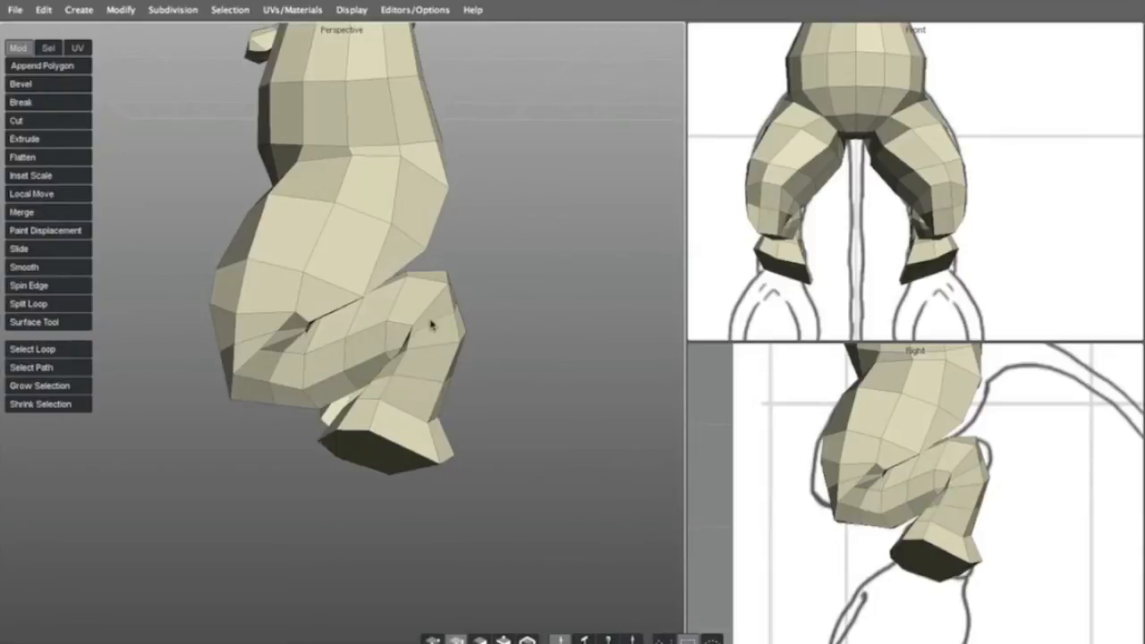
Smooth the new vertex loops around the knee and along the lower leg with repeated Smooth operations
drag(276, 400, 293, 424)
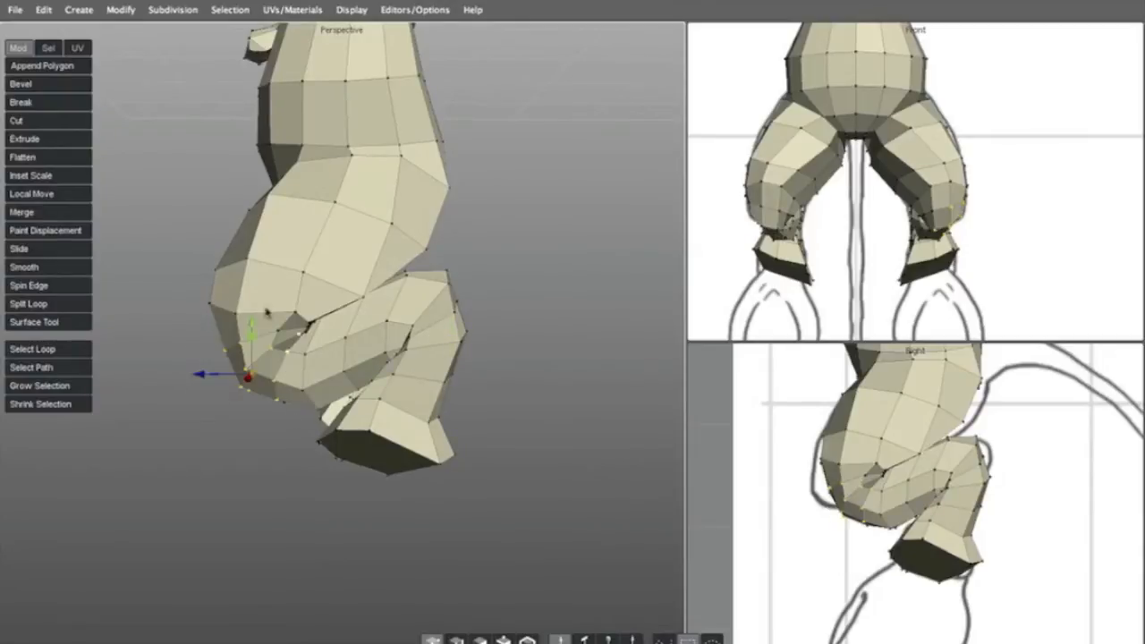
key(shift+s)
drag(331, 343, 317, 309)
drag(317, 309, 348, 342)
key(shift+s)
key(shift+s)
drag(342, 272, 357, 324)
key(shift+s)
drag(338, 304, 433, 359)
key(shift+s)
key(shift+s)
click(429, 478)
Smooth the vertices around the hock and at the inside of its bend
alt+middle_drag(433, 359, 467, 441)
alt+drag(418, 412, 450, 419)
drag(392, 378, 497, 431)
key(shift+s)
drag(474, 367, 537, 365)
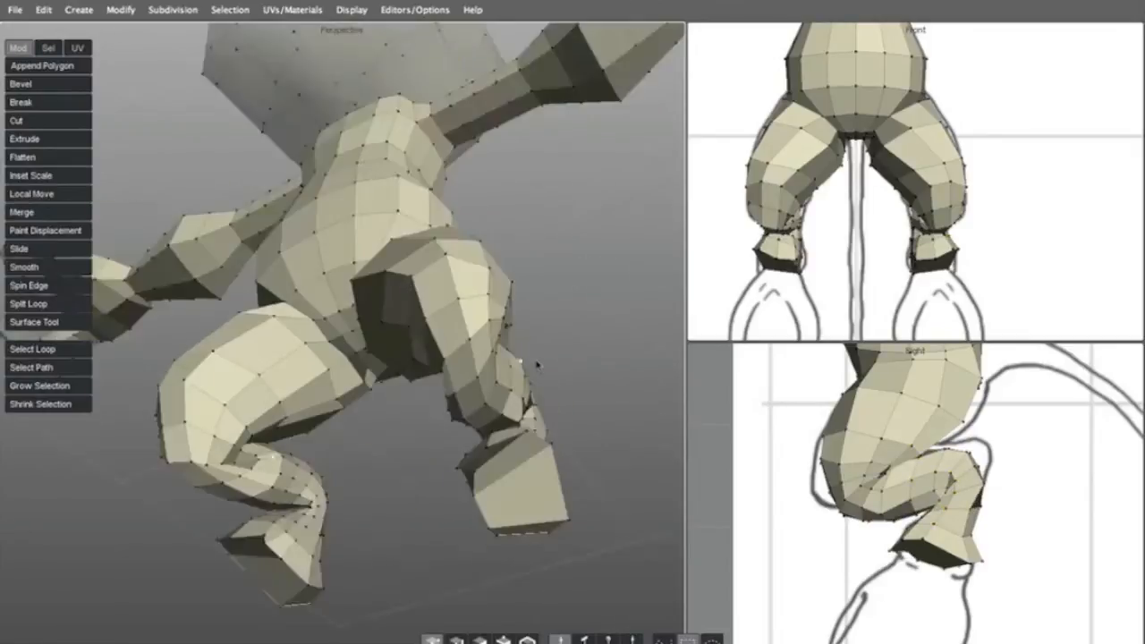
alt+right_drag(537, 365, 486, 312)
alt+drag(485, 312, 465, 365)
drag(409, 451, 484, 535)
key(shift+s)
mouse_move(385, 465)
alt+mouse_down()
mouse_move(366, 453)
mouse_move(399, 475)
alt+mouse_up()
drag(348, 413, 461, 513)
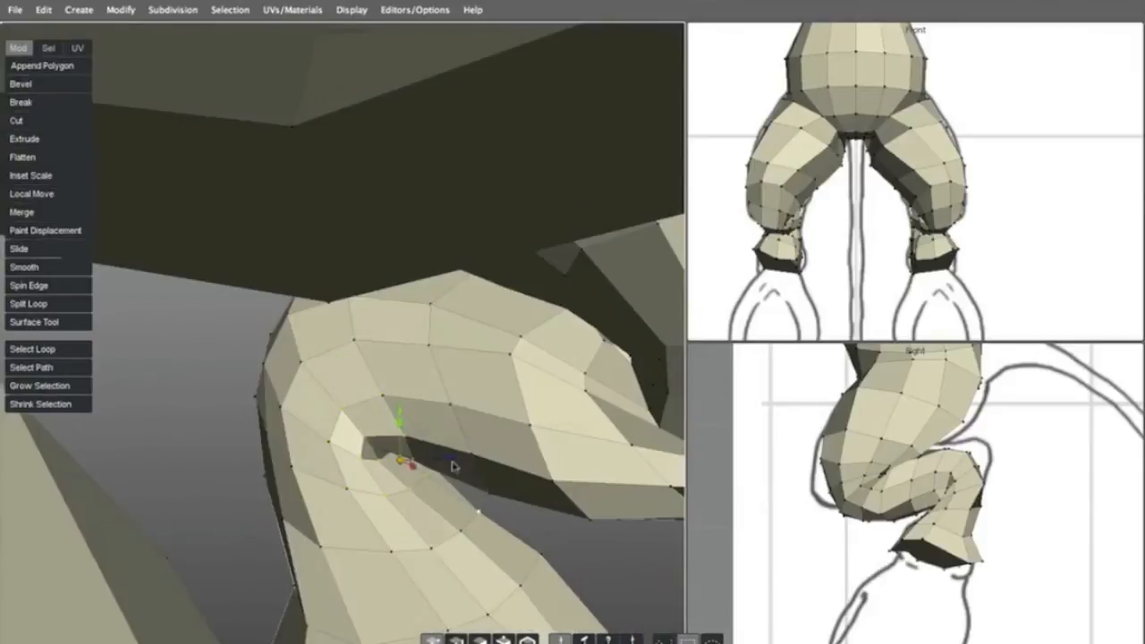
Undo the last hock edit and rework the vertices around the inside of the bend
alt+right_drag(454, 466, 321, 484)
alt+drag(360, 454, 622, 458)
key(ctrl+z)
drag(541, 379, 650, 481)
alt+middle_drag(621, 431, 539, 477)
alt+drag(539, 477, 456, 383)
drag(528, 463, 506, 416)
Select the vertex loops around the knee and enable Soft Selection, narrowing its falloff to the knee area
drag(504, 458, 582, 513)
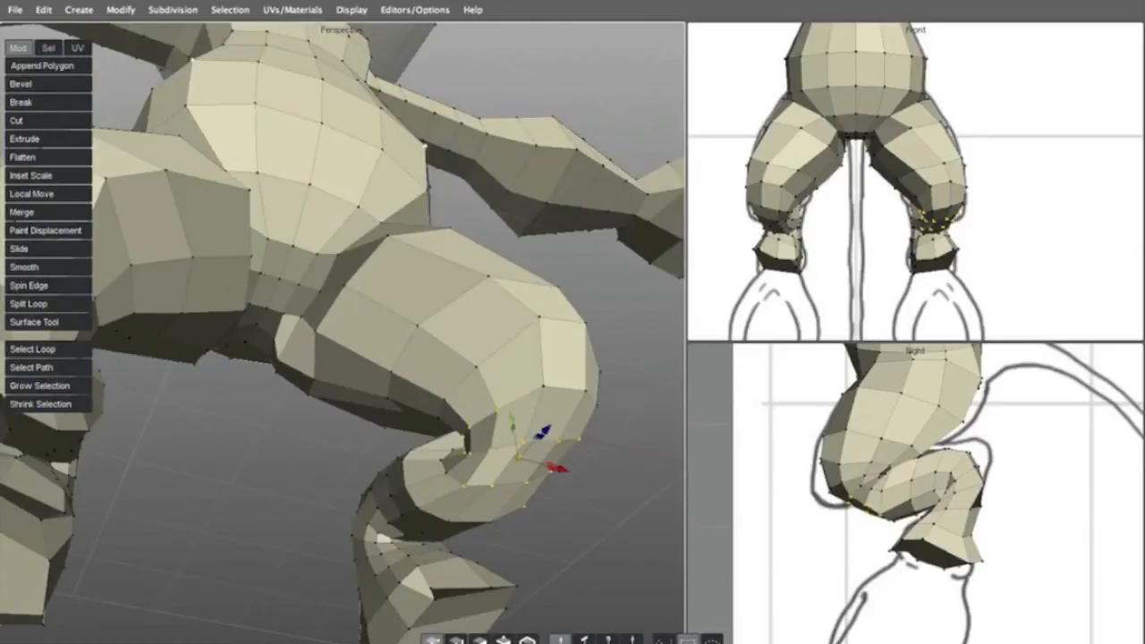
click(239, 9)
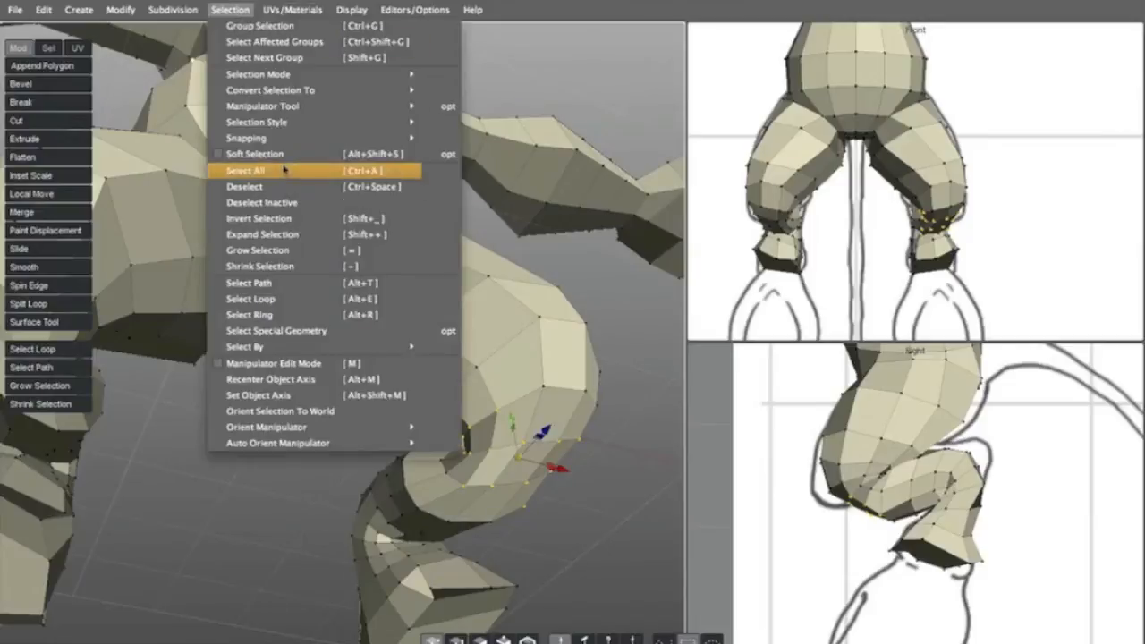
click(259, 150)
scroll(495, 422, down, 3)
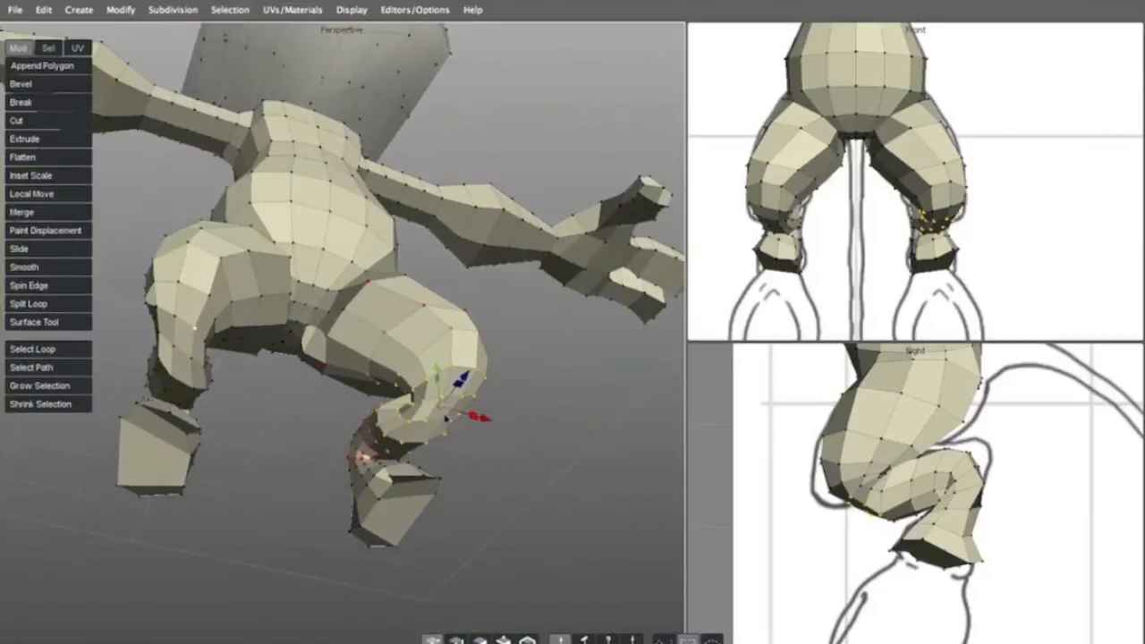
scroll(487, 407, up, 2)
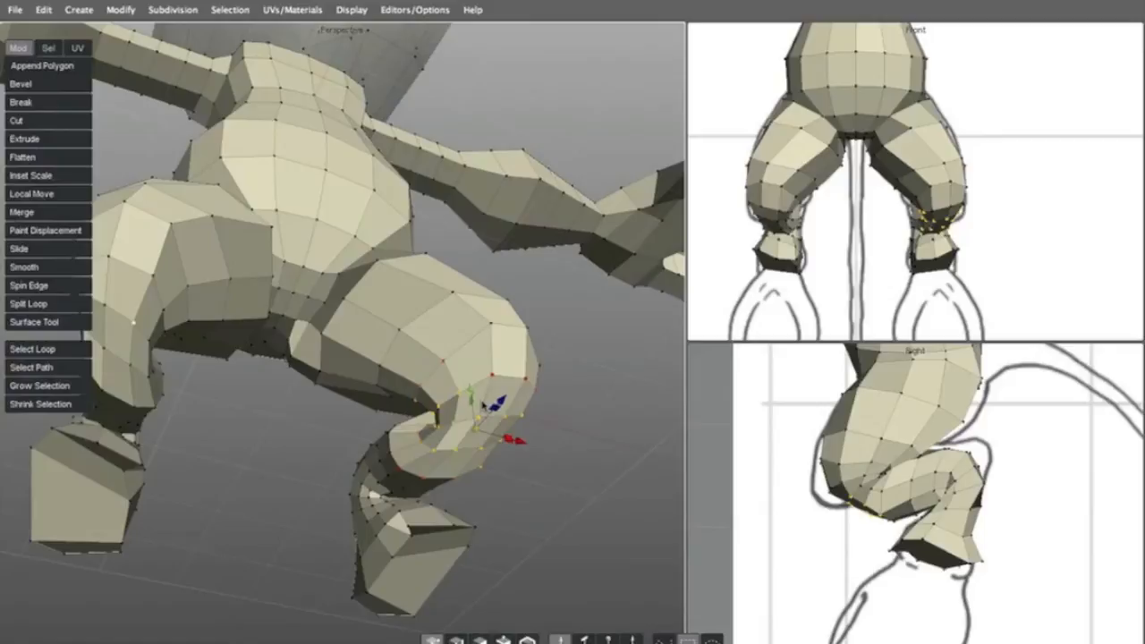
Smooth the vertices at the back of the hock and at the front of the knee using soft selection
click(384, 462)
middle_drag(384, 462, 374, 508)
click(367, 538)
middle_drag(440, 560, 385, 546)
drag(430, 420, 474, 485)
key(shift+s)
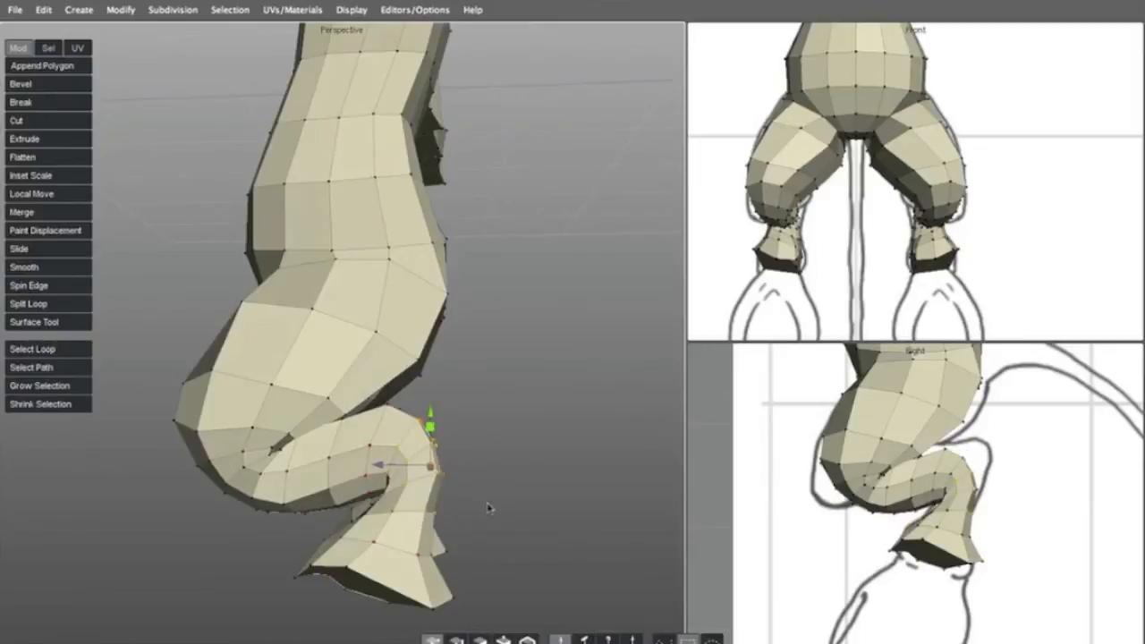
click(250, 456)
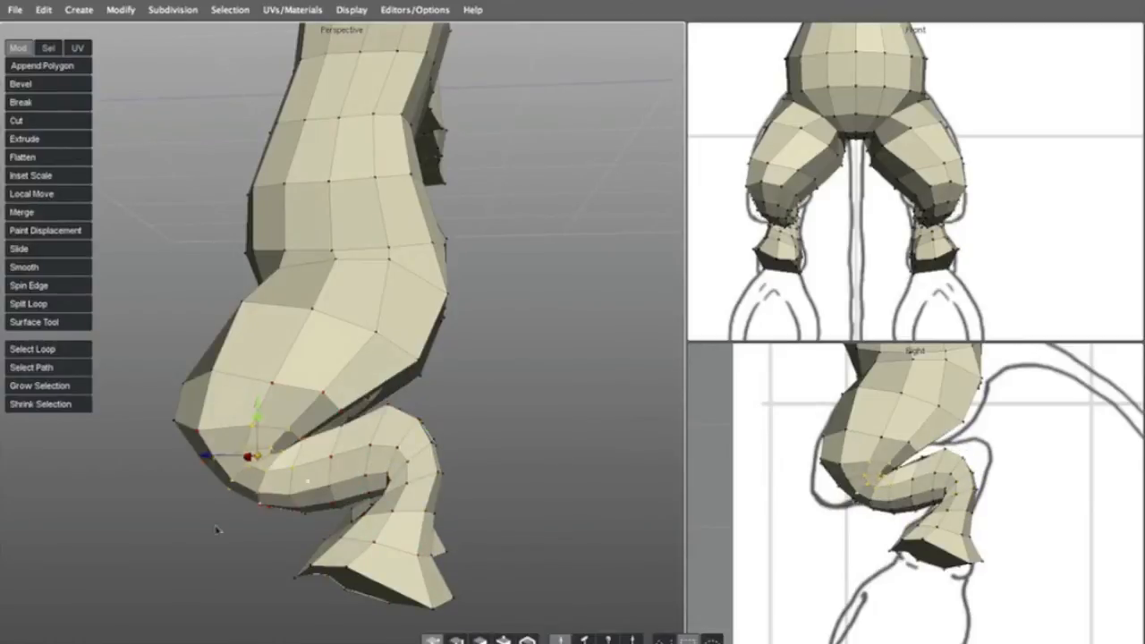
drag(164, 341, 217, 451)
key(shift+s)
Smooth the outer thigh, inner thigh and crotch vertices as seen from behind the body
middle_drag(310, 423, 242, 442)
drag(233, 261, 281, 360)
drag(292, 333, 401, 485)
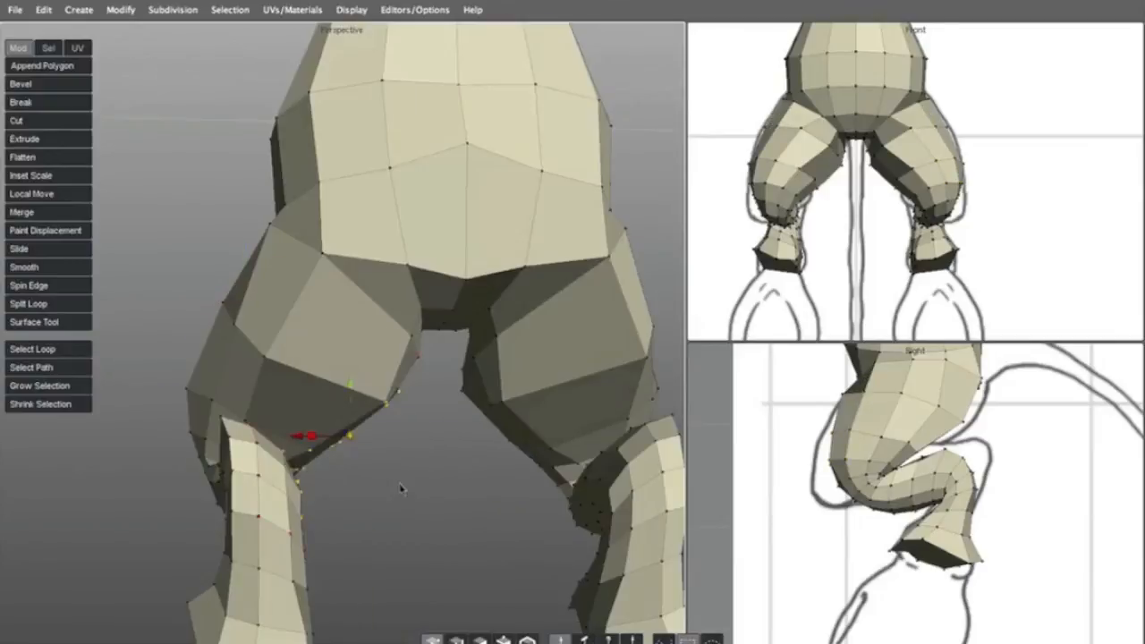
key(shift+s)
drag(327, 275, 436, 390)
key(shift+s)
drag(389, 213, 515, 329)
key(shift+s)
scroll(385, 394, down, 5)
scroll(269, 472, up, 5)
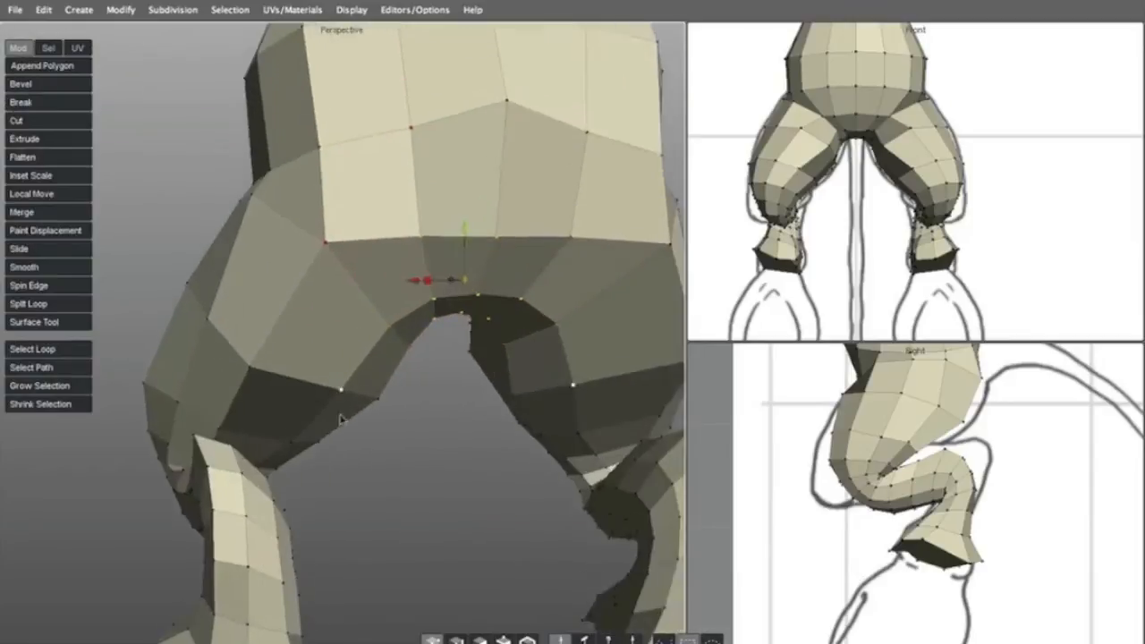
Smooth the vertices on the side of the knee and adjust the nearby rear leg vertices
middle_drag(340, 417, 310, 418)
drag(234, 364, 287, 472)
key(shift+s)
click(347, 458)
click(434, 444)
click(334, 444)
click(412, 445)
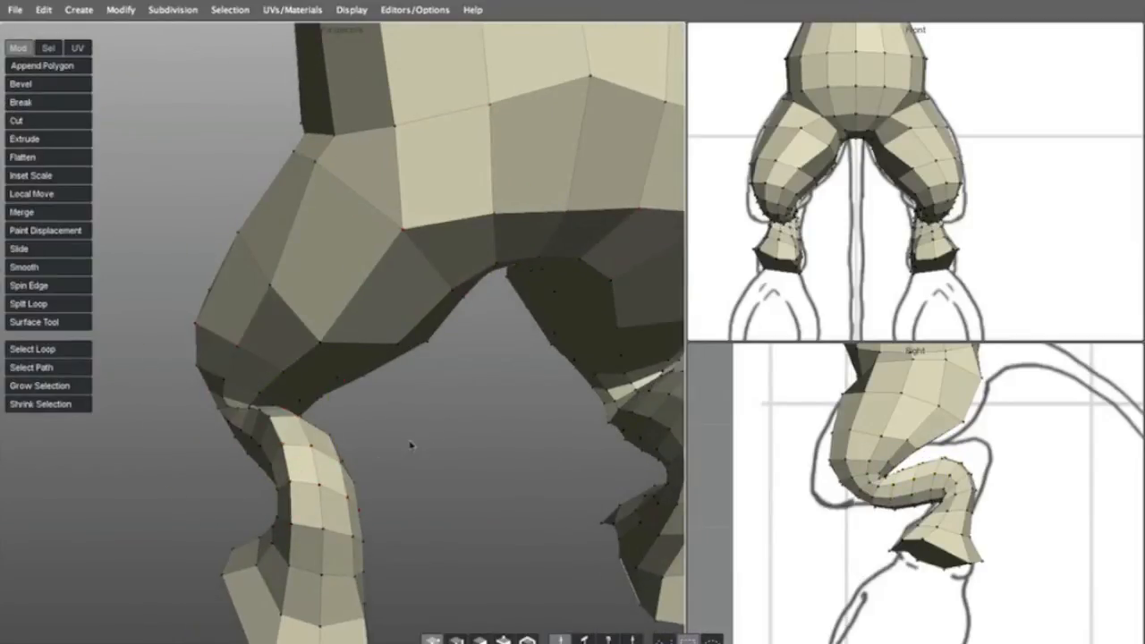
drag(328, 438, 347, 417)
drag(347, 474, 383, 417)
scroll(383, 417, down, 4)
Select the whole body object and set its display mode to Ghosted Shade Mode
key(f)
click(200, 191)
click(381, 83)
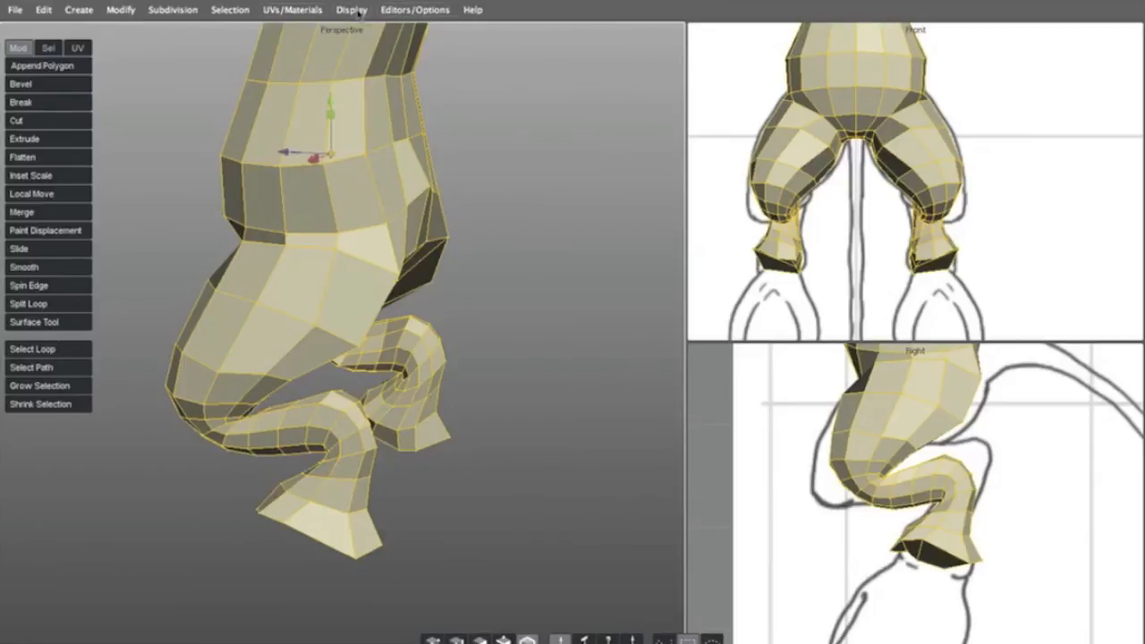
click(352, 10)
mouse_move(508, 93)
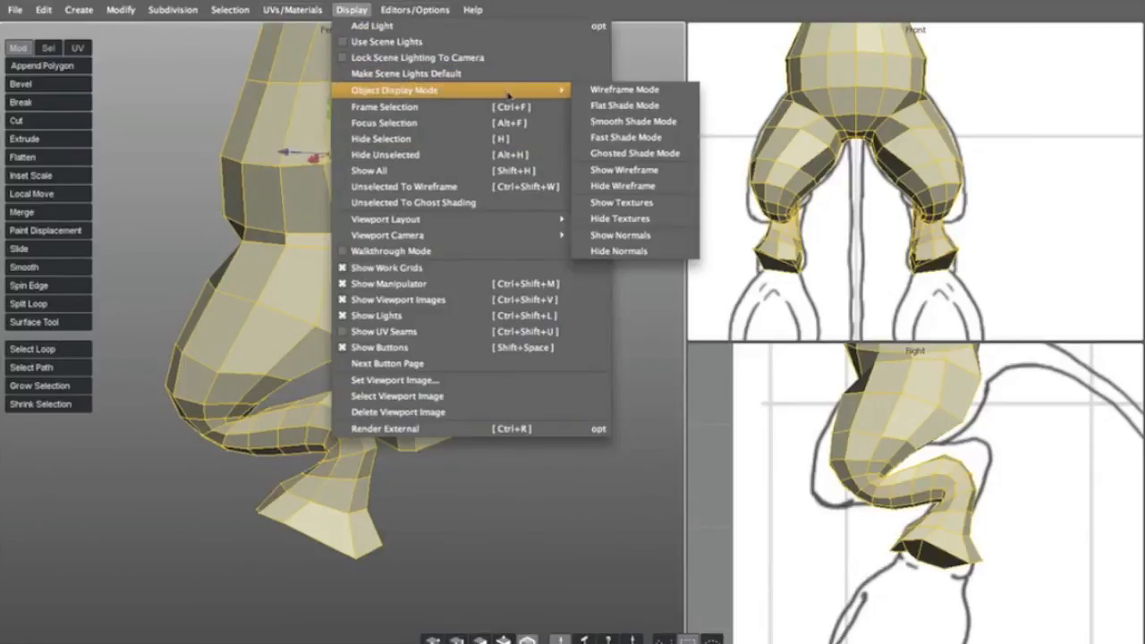
click(631, 153)
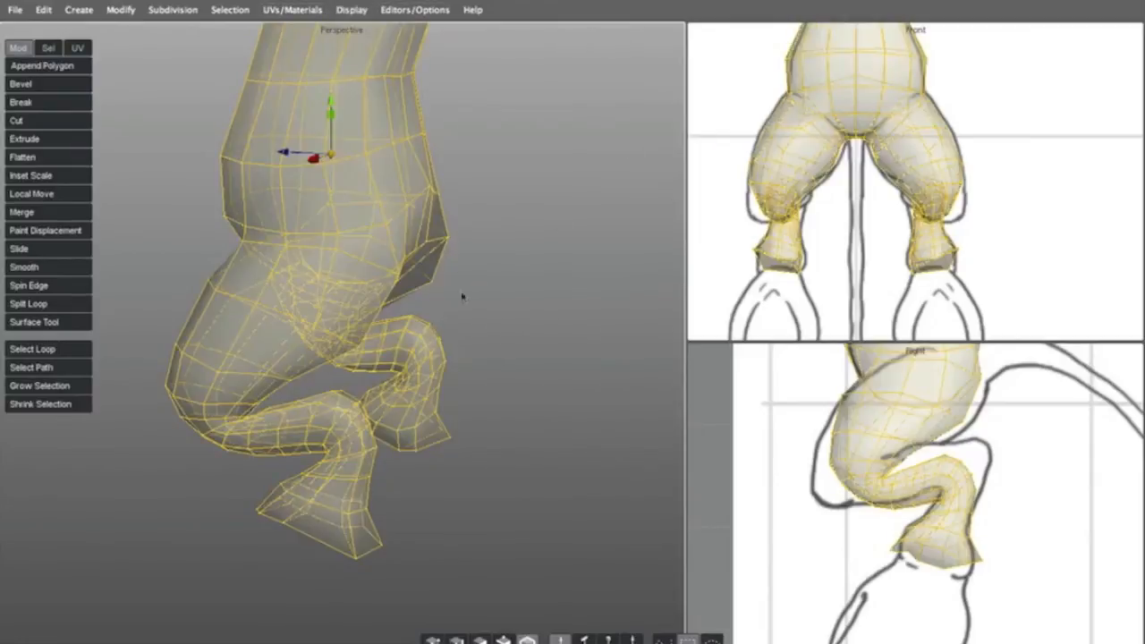
Enlarge the right view and pull the knee vertices forward to the side reference's knee outline
alt+drag(361, 283, 546, 333)
key(space)
scroll(485, 340, up, 3)
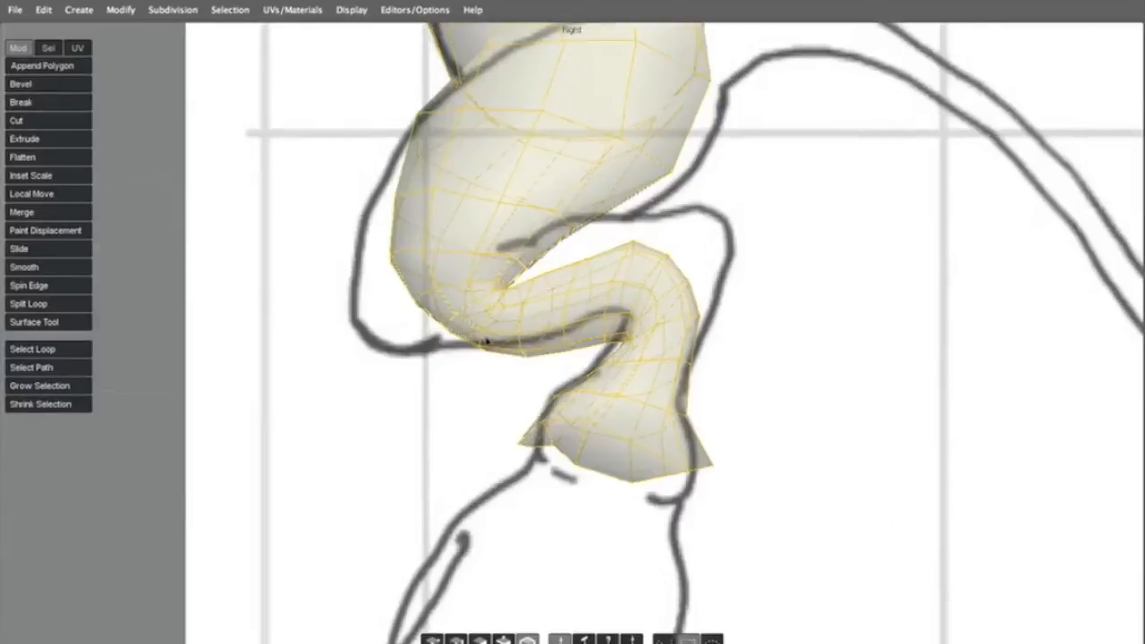
alt+middle_drag(325, 326, 371, 419)
key(a)
click(477, 401)
click(406, 501)
click(569, 395)
click(374, 477)
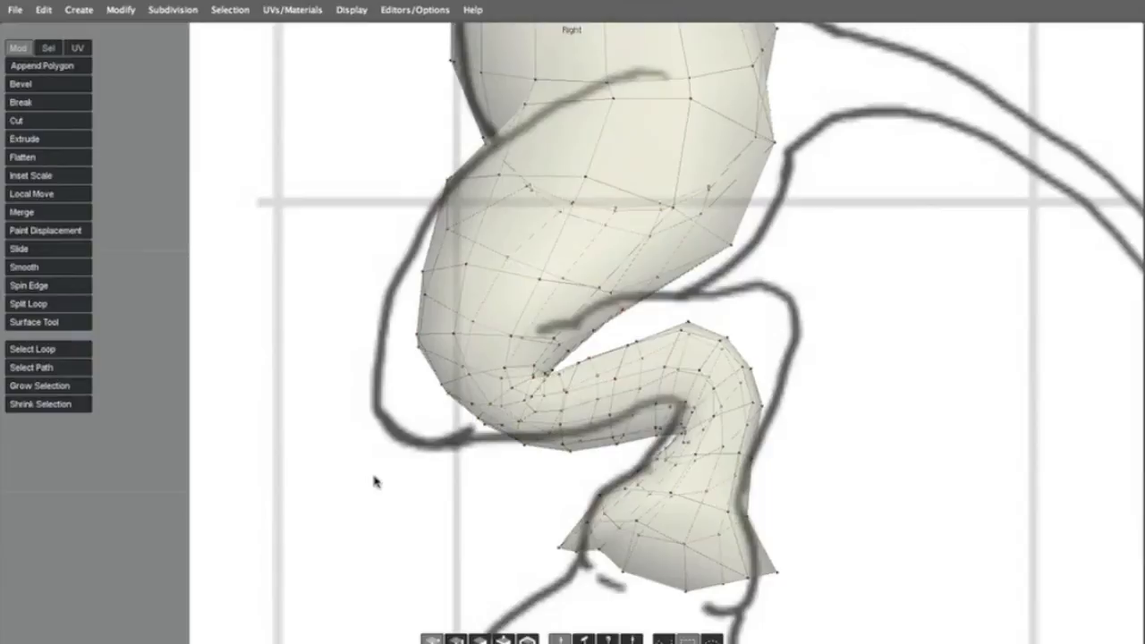
drag(485, 422, 397, 430)
click(445, 460)
Move the vertices on the front of the thigh, its rear underside and the buttock onto the side reference outline
drag(419, 302, 404, 289)
drag(660, 281, 690, 286)
drag(721, 182, 793, 191)
Move the hock corner outward and lift the calf's underside vertices to follow the side reference
click(694, 344)
click(886, 338)
drag(748, 350, 768, 319)
click(714, 342)
click(889, 340)
drag(634, 443, 641, 405)
Raise the calf's upper vertices and refine the hock's rear corner and inner bend against the side reference
click(588, 339)
click(951, 328)
drag(628, 328, 606, 295)
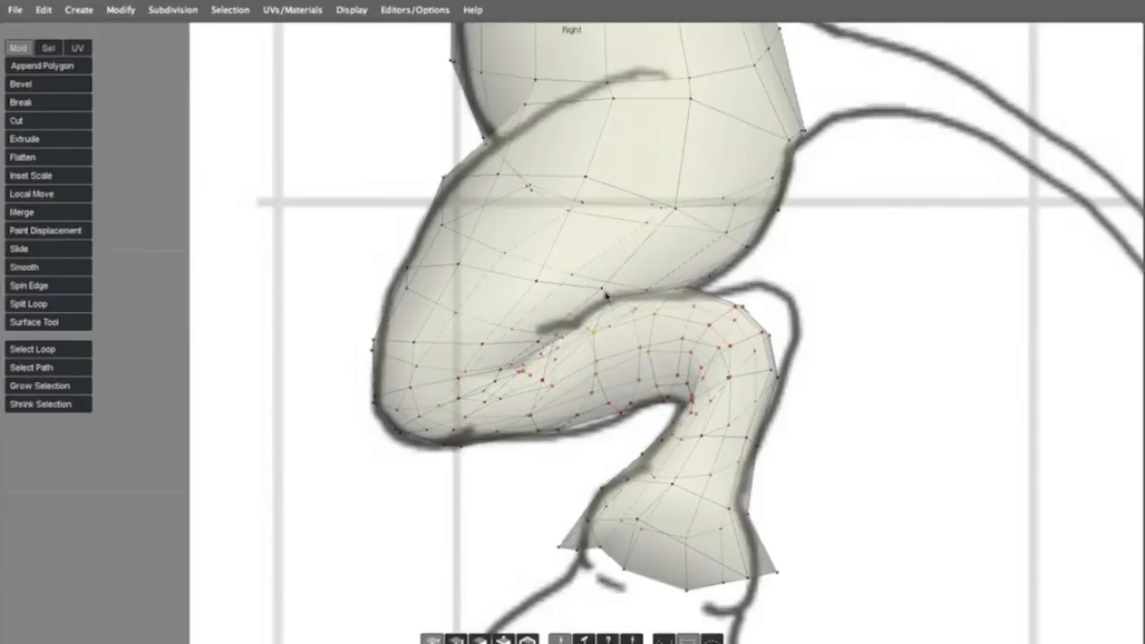
mouse_move(735, 324)
mouse_down()
mouse_move(764, 310)
mouse_move(743, 343)
mouse_move(764, 316)
mouse_up()
drag(685, 408, 683, 411)
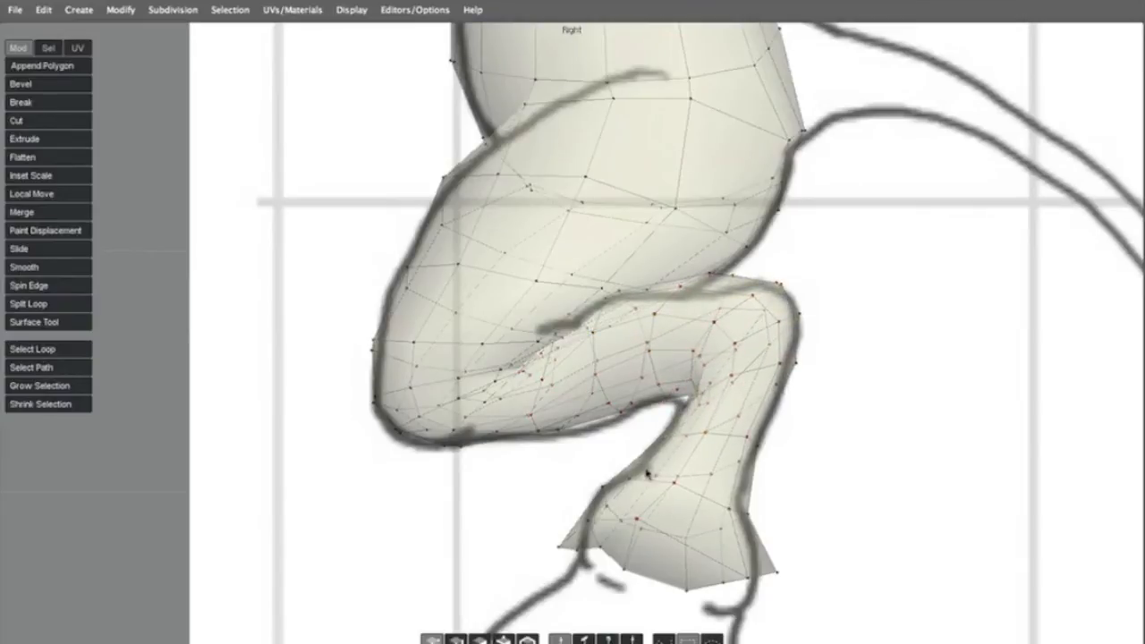
Reposition the open ankle's end vertices and the front shin vertices to follow the side reference outline
alt+middle_drag(577, 550, 561, 425)
drag(561, 428, 545, 435)
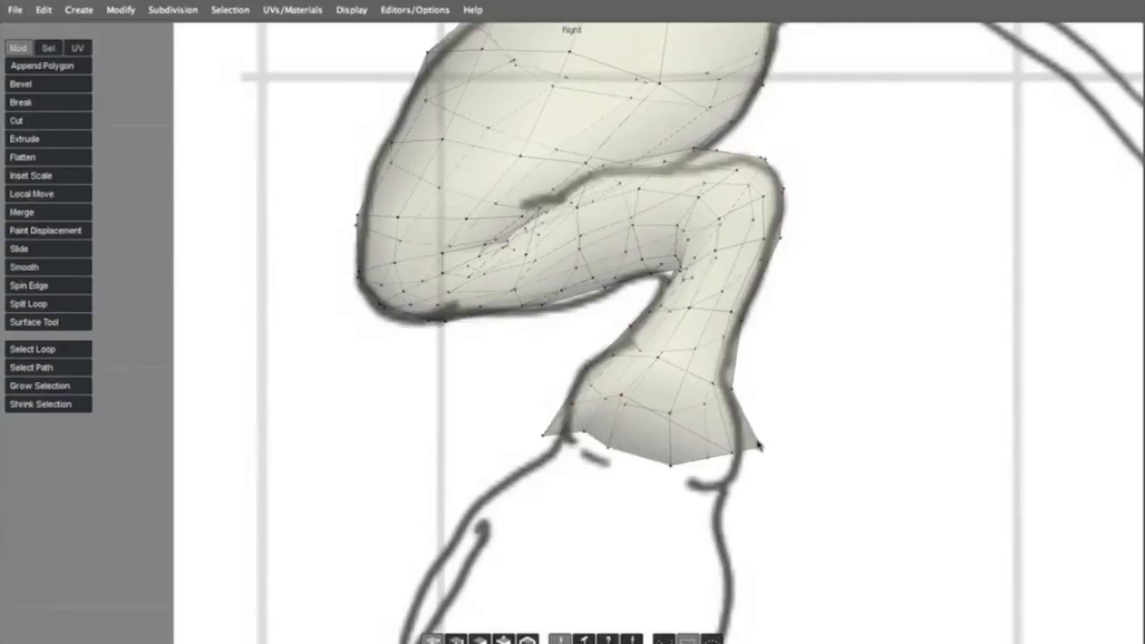
drag(759, 445, 751, 488)
drag(636, 348, 632, 343)
drag(568, 299, 567, 312)
Adjust the vertices at the underside of the knee to fill the corner of the side reference outline
mouse_move(497, 175)
alt+right_down()
mouse_move(361, 270)
mouse_move(357, 395)
alt+right_up()
alt+right_drag(417, 328, 503, 292)
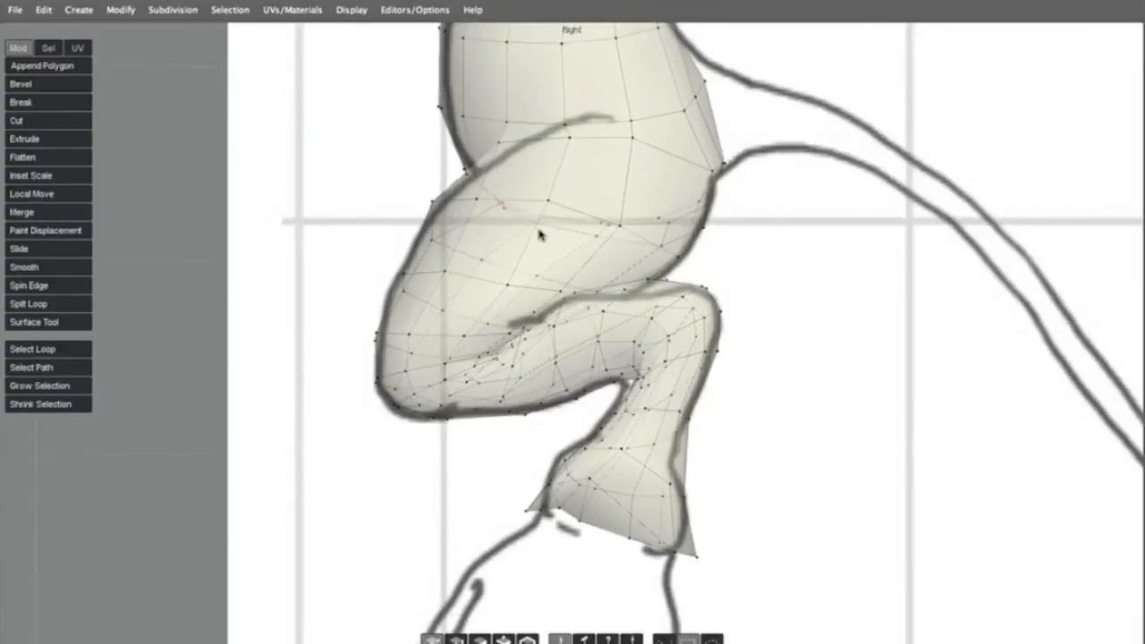
drag(419, 383, 446, 407)
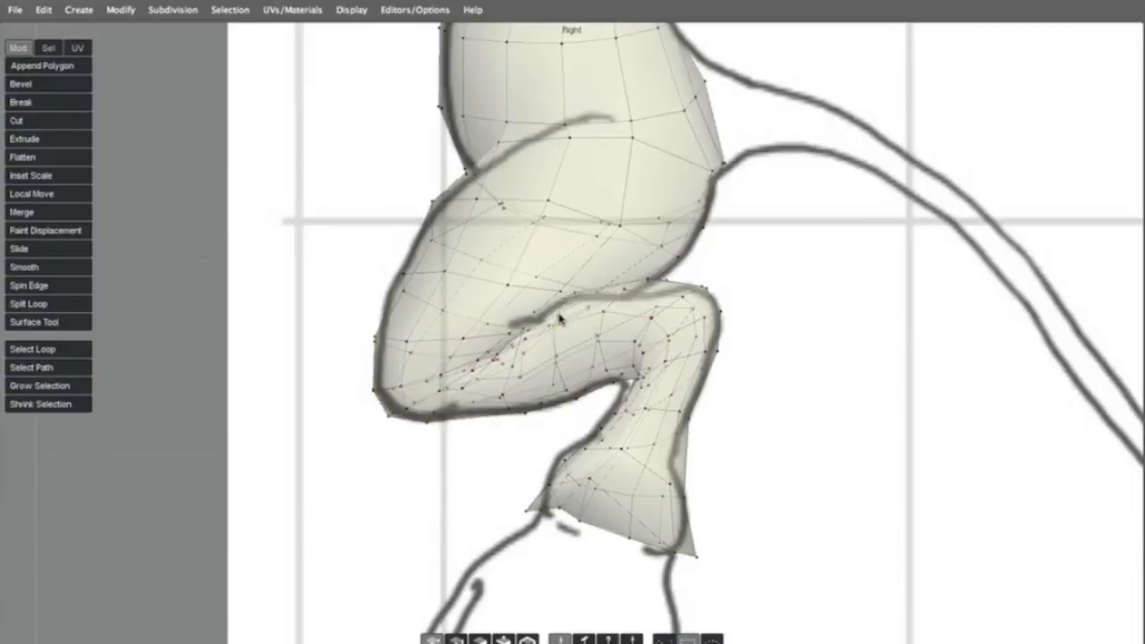
scroll(586, 325, up, 2)
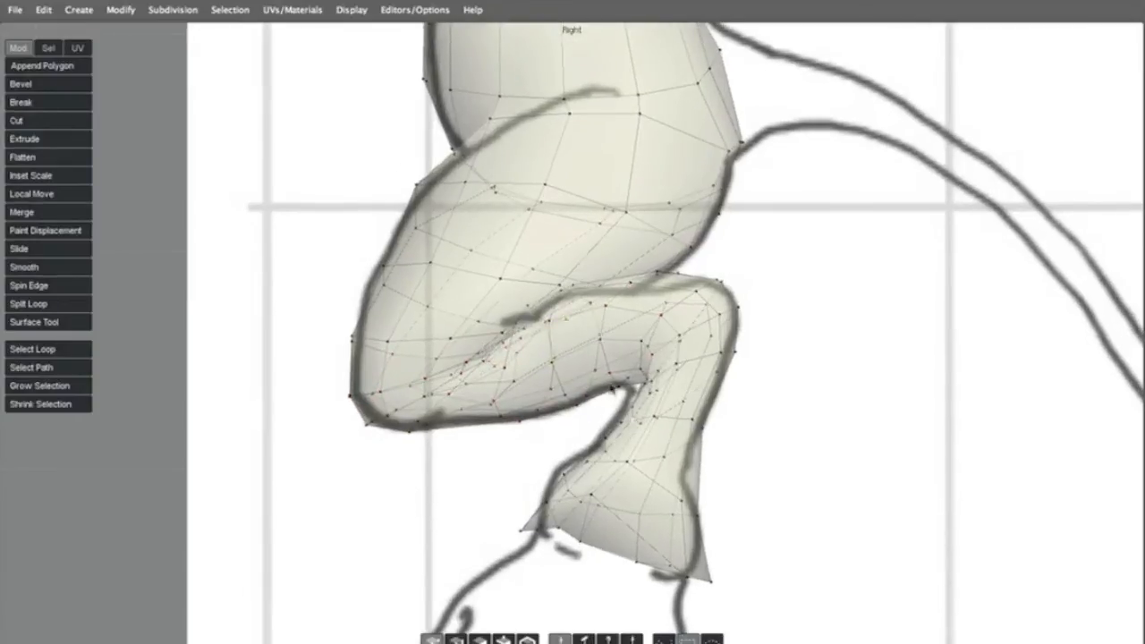
alt+middle_drag(613, 390, 604, 300)
scroll(651, 322, up, 1)
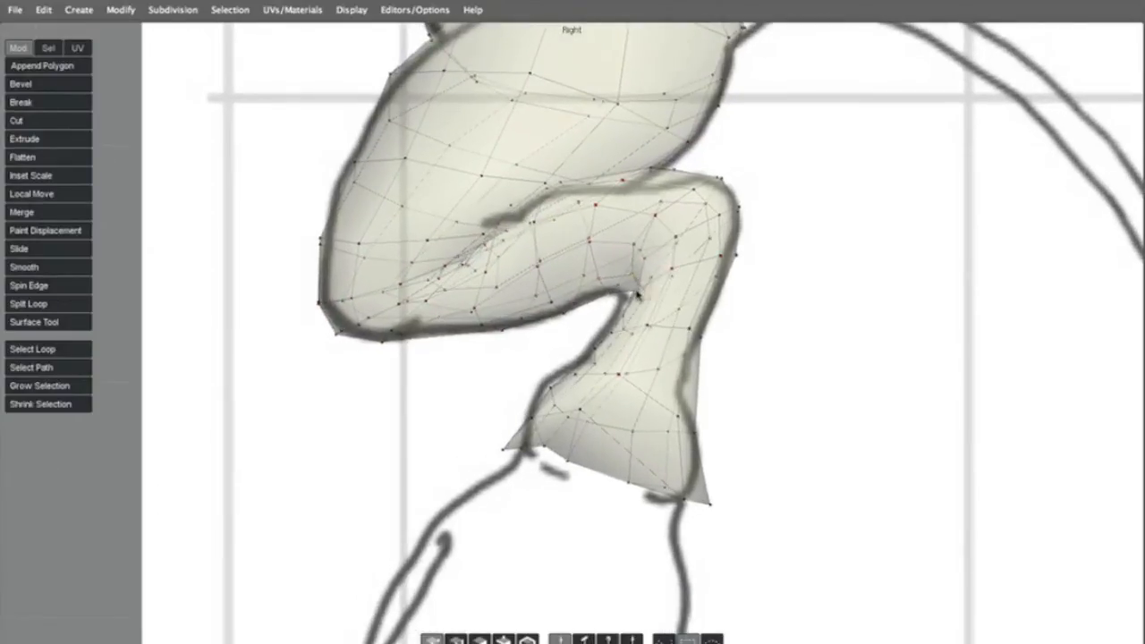
Adjust the front shin vertices below the hock's inner bend to follow the side reference outline
drag(614, 332, 601, 335)
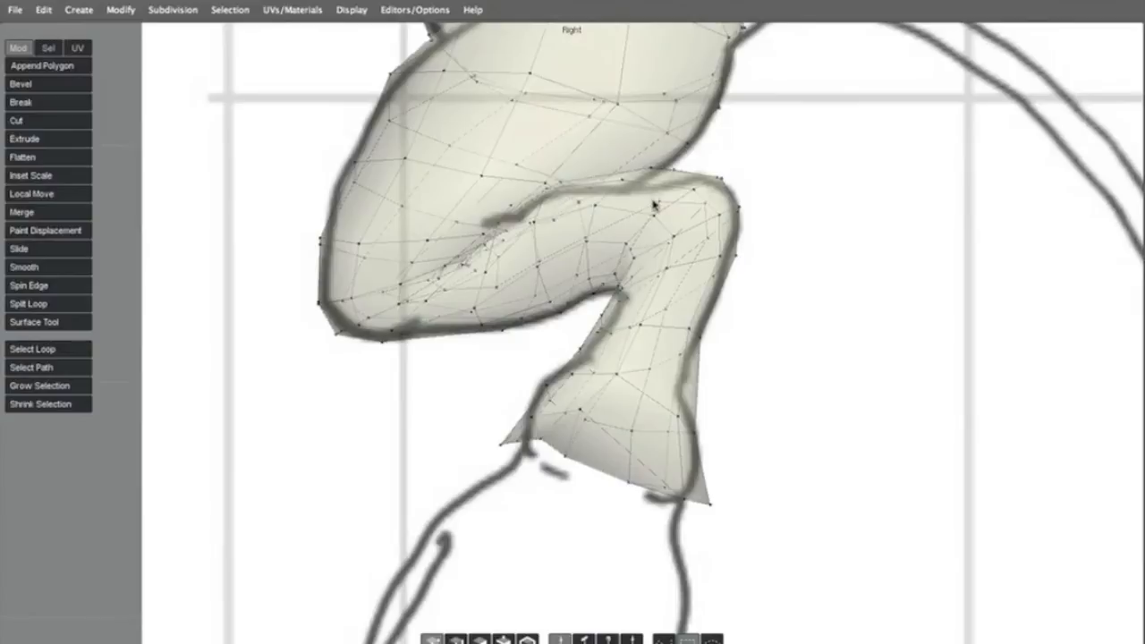
alt+middle_drag(592, 475, 531, 461)
scroll(586, 319, down, 5)
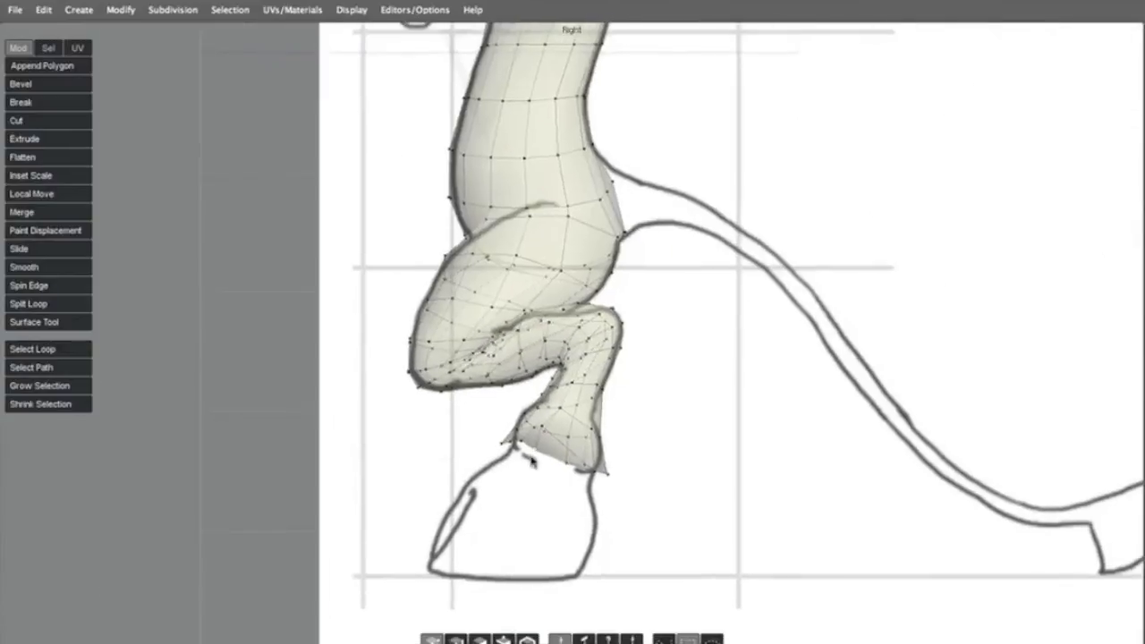
Move the outer knee and thigh vertices outward to fill the front reference outline
scroll(531, 460, up, 2)
key(1)
scroll(491, 332, up, 4)
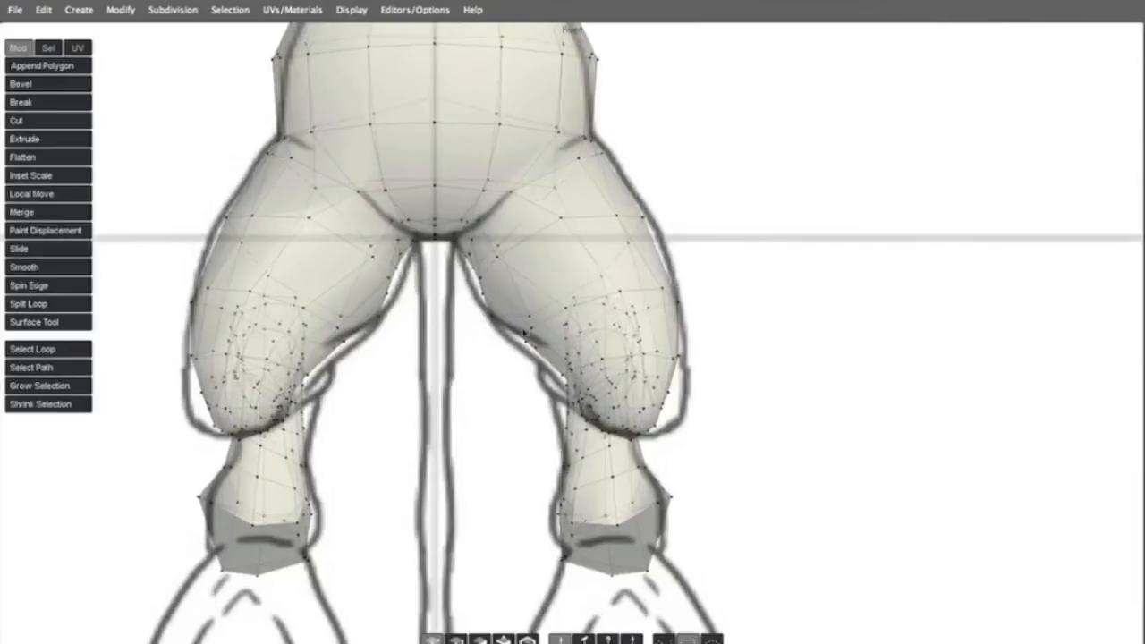
alt+middle_drag(567, 401, 565, 269)
drag(699, 308, 730, 312)
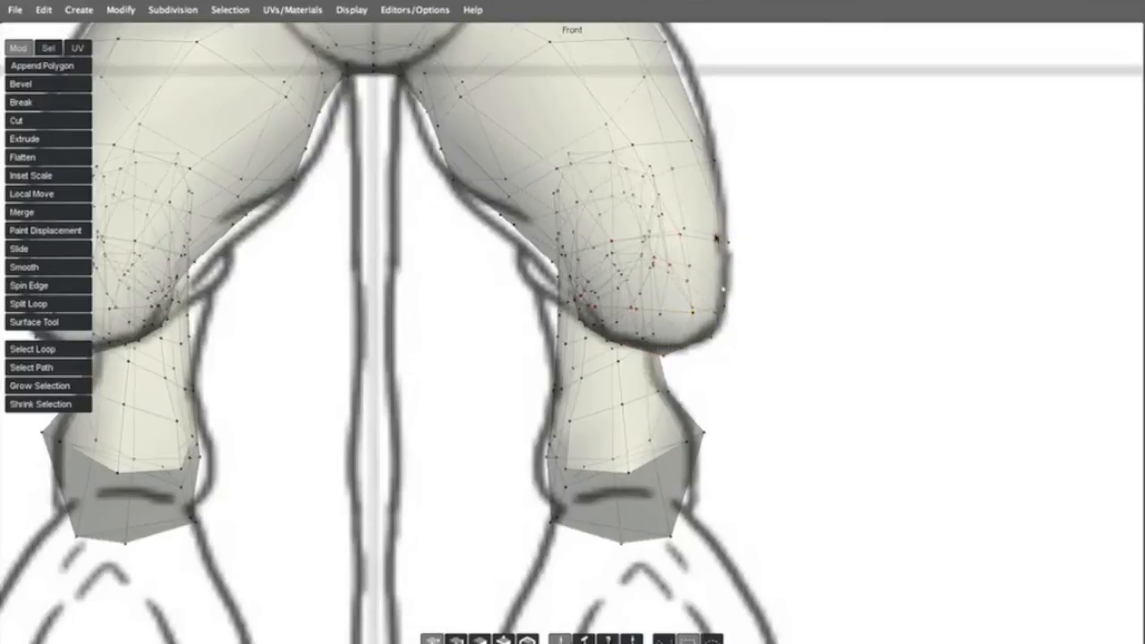
alt+middle_drag(652, 91, 611, 236)
drag(626, 205, 638, 201)
drag(650, 289, 662, 290)
Reposition the inner thigh, inner hock and upper shin vertices to follow the front reference outline
drag(462, 358, 452, 366)
mouse_move(399, 274)
mouse_down()
mouse_move(377, 276)
mouse_move(354, 243)
mouse_up()
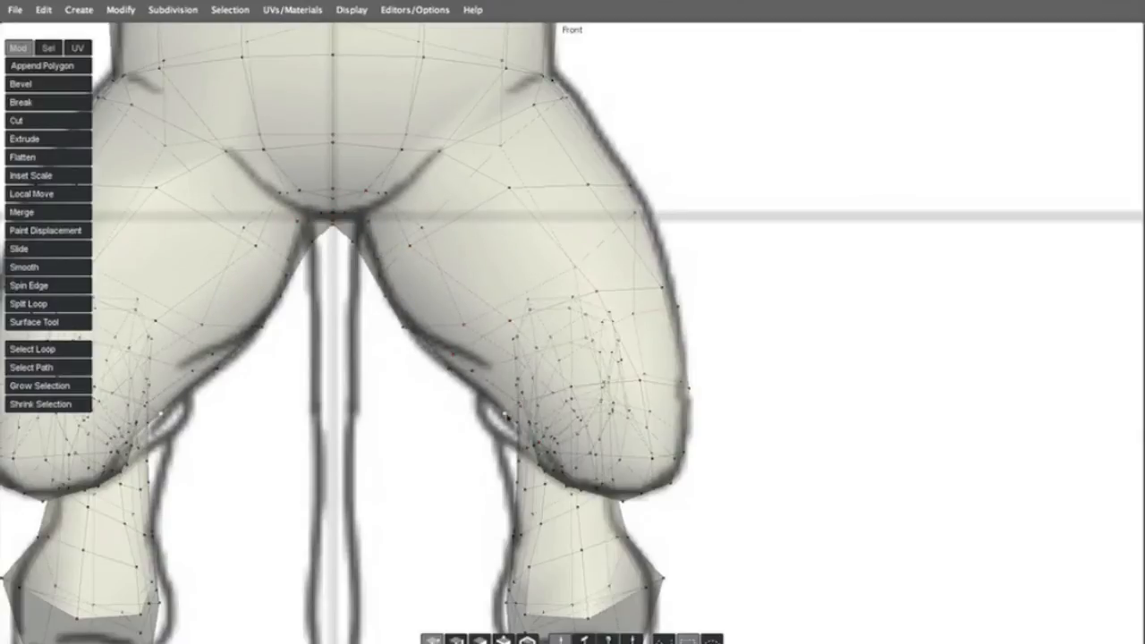
alt+middle_drag(505, 414, 488, 291)
click(514, 178)
drag(510, 177, 464, 199)
drag(494, 301, 474, 348)
click(448, 368)
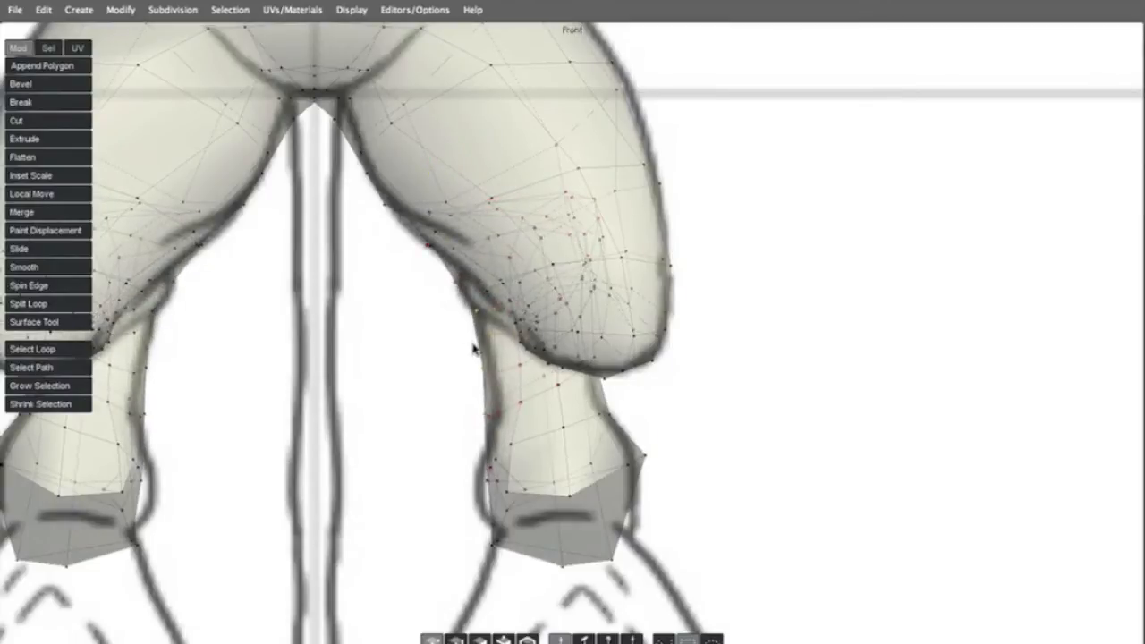
Fit the vertices of the ankle and lower shin to both sides of the front reference outline
drag(516, 512, 506, 499)
drag(517, 552, 567, 529)
drag(640, 463, 634, 463)
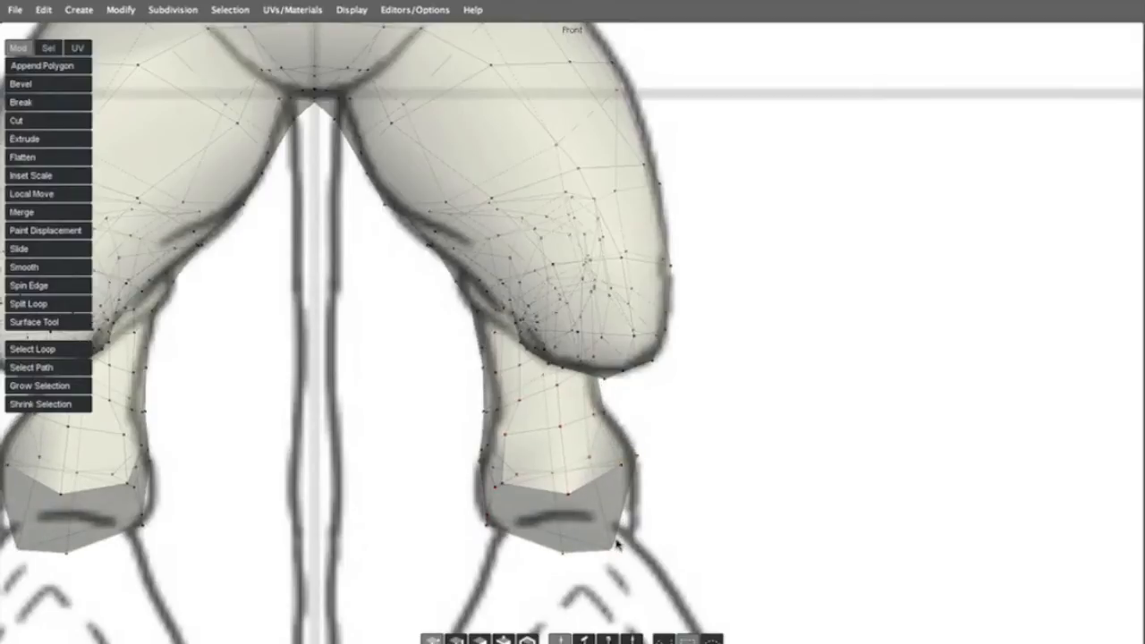
drag(615, 543, 634, 536)
drag(490, 442, 480, 450)
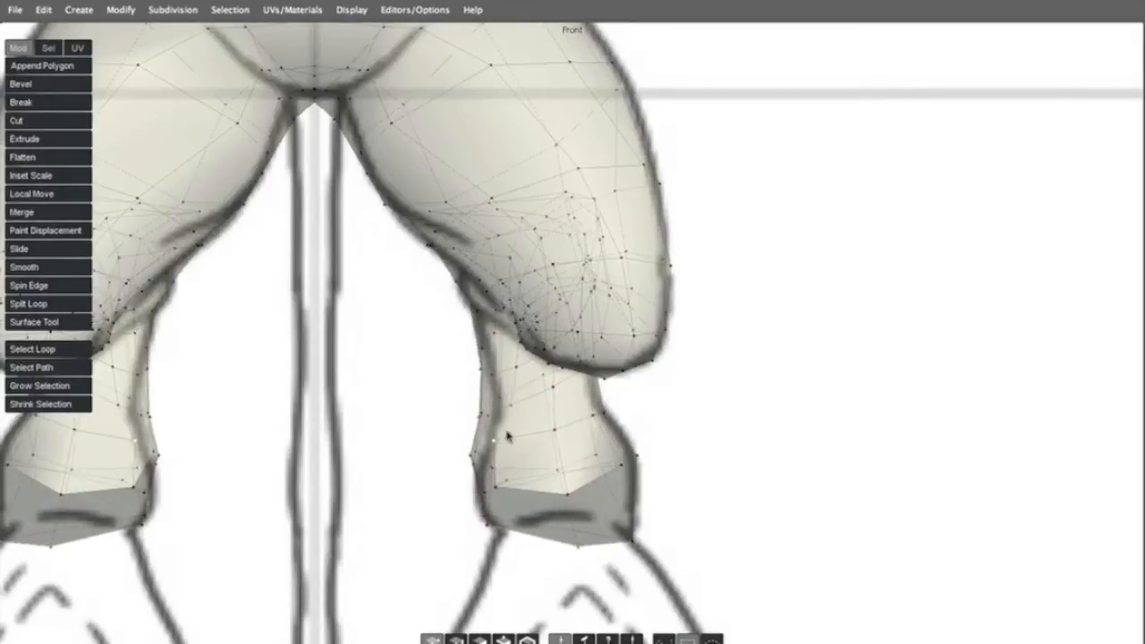
drag(481, 403, 479, 403)
drag(584, 404, 594, 406)
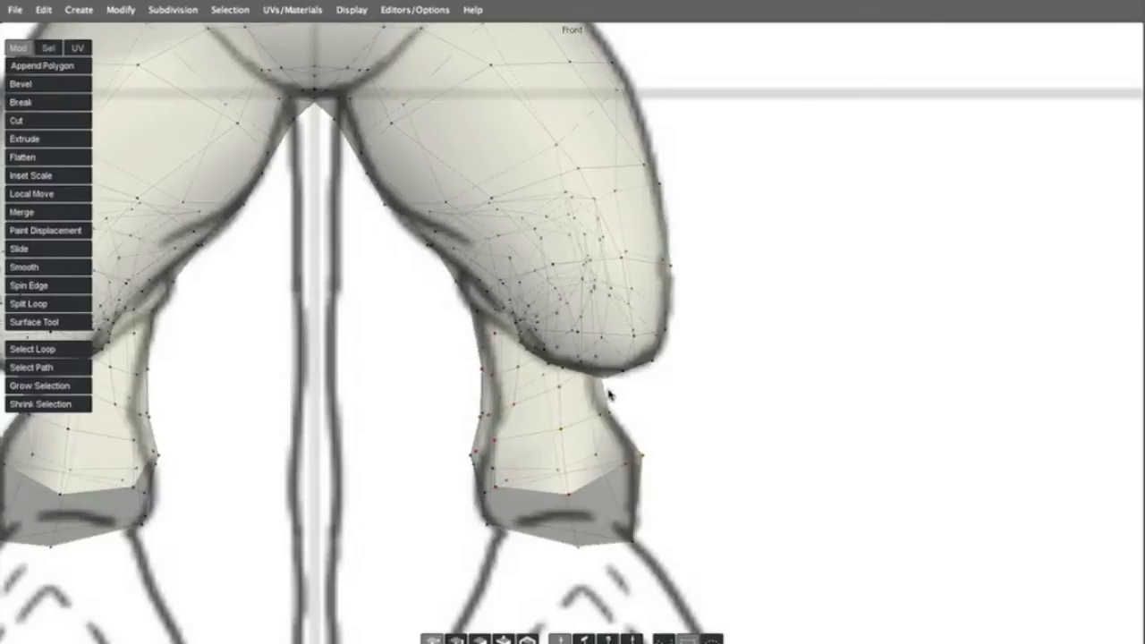
Pull the protruding vertices on the inner side of the hock inward in perspective to smooth the hock's shape
key(space)
key(space)
middle_drag(504, 281, 448, 354)
scroll(683, 255, up, 3)
scroll(455, 273, up, 3)
click(449, 356)
scroll(528, 333, down, 1)
middle_drag(531, 331, 507, 327)
click(683, 423)
click(612, 334)
middle_drag(475, 273, 538, 279)
scroll(549, 333, down, 3)
middle_drag(549, 332, 504, 297)
scroll(546, 323, up, 3)
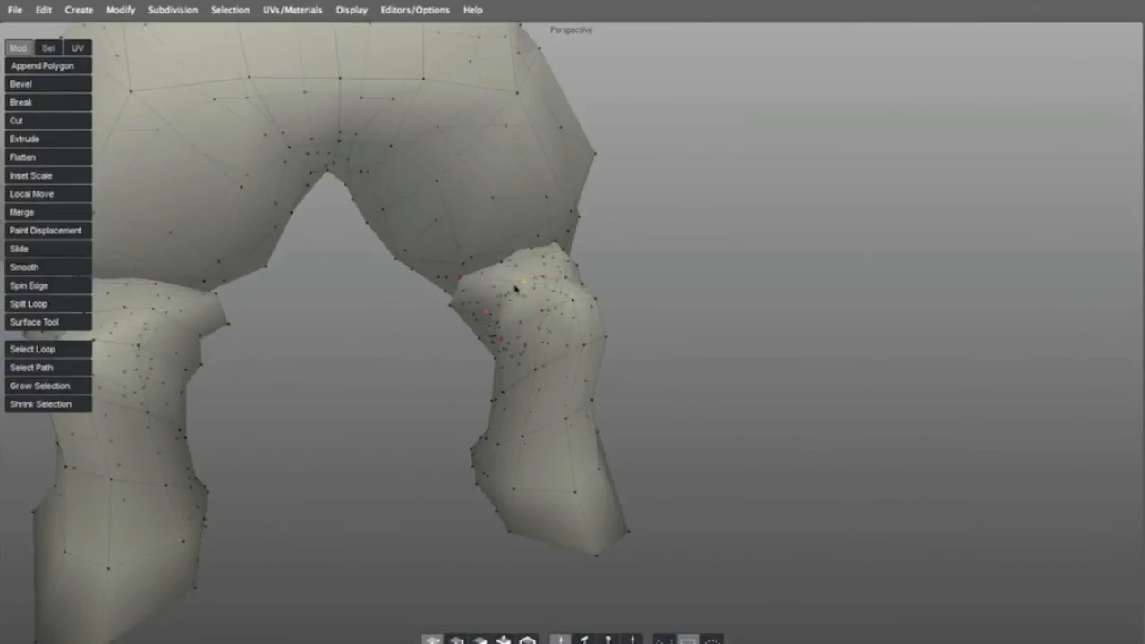
click(460, 280)
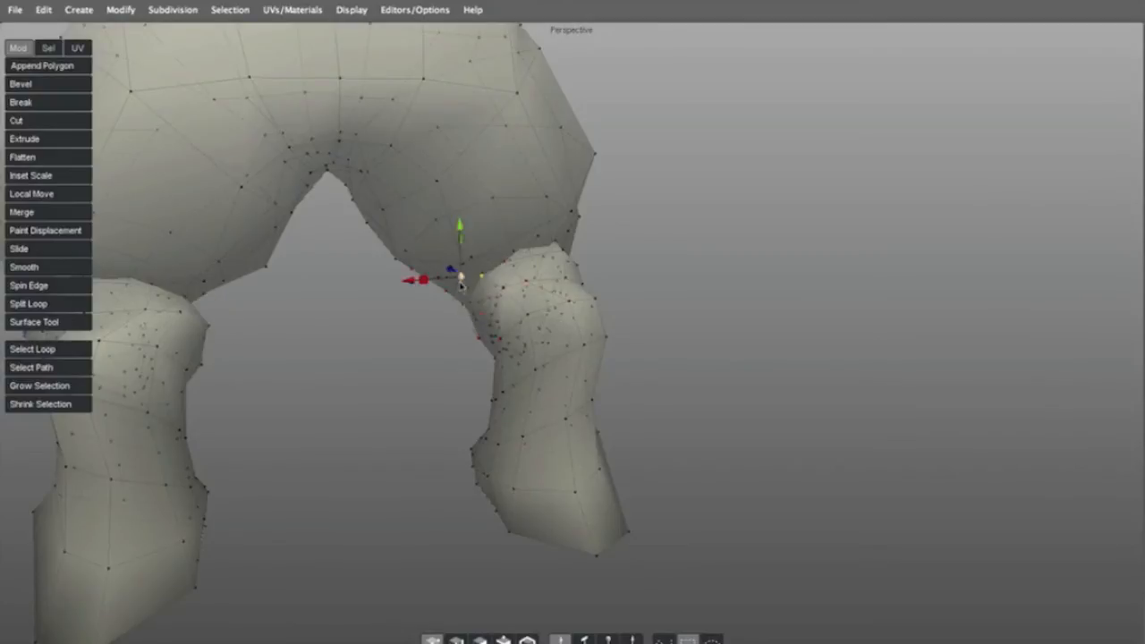
key(Escape)
Add two edge loops around the thighs with Split Loop, starting from edges on the front of the thigh
middle_drag(537, 333, 586, 386)
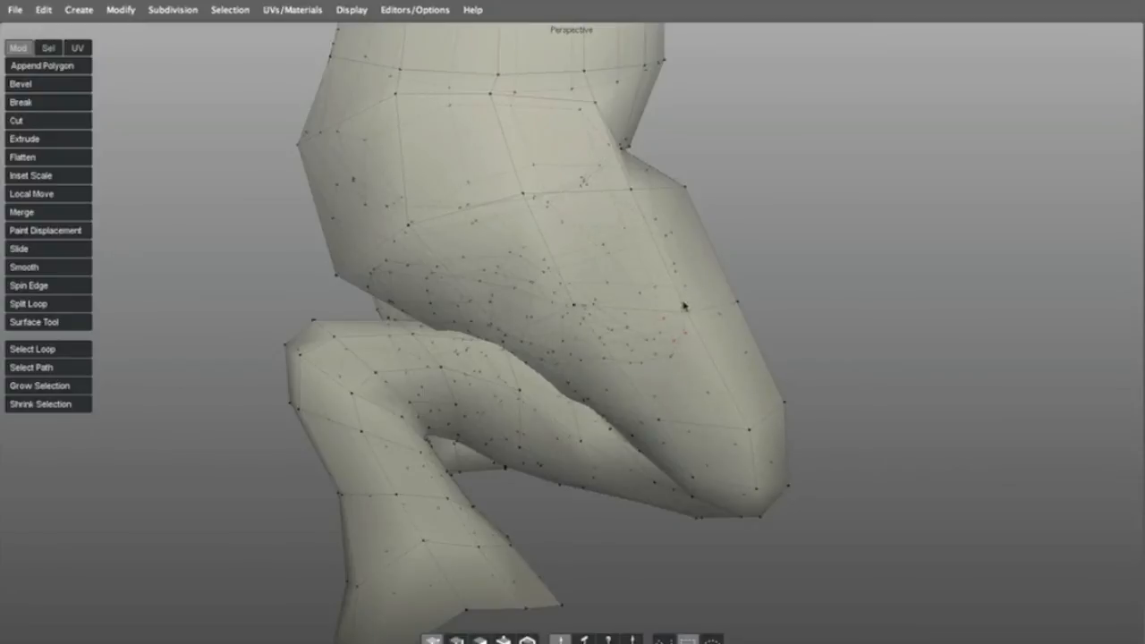
middle_drag(723, 279, 586, 431)
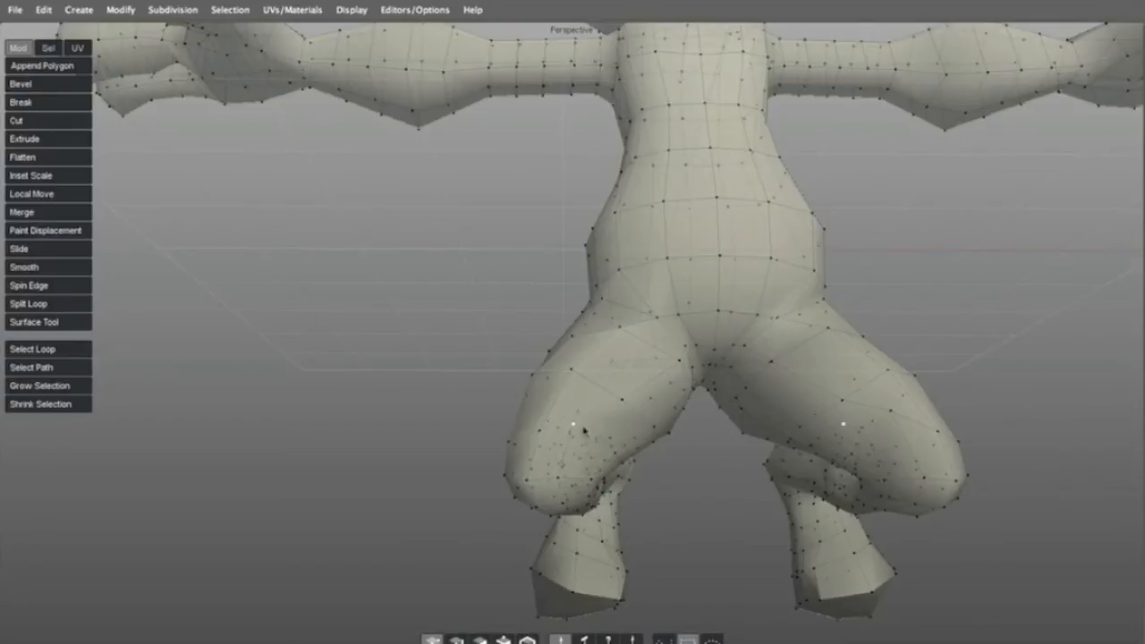
click(582, 420)
middle_drag(426, 440, 589, 454)
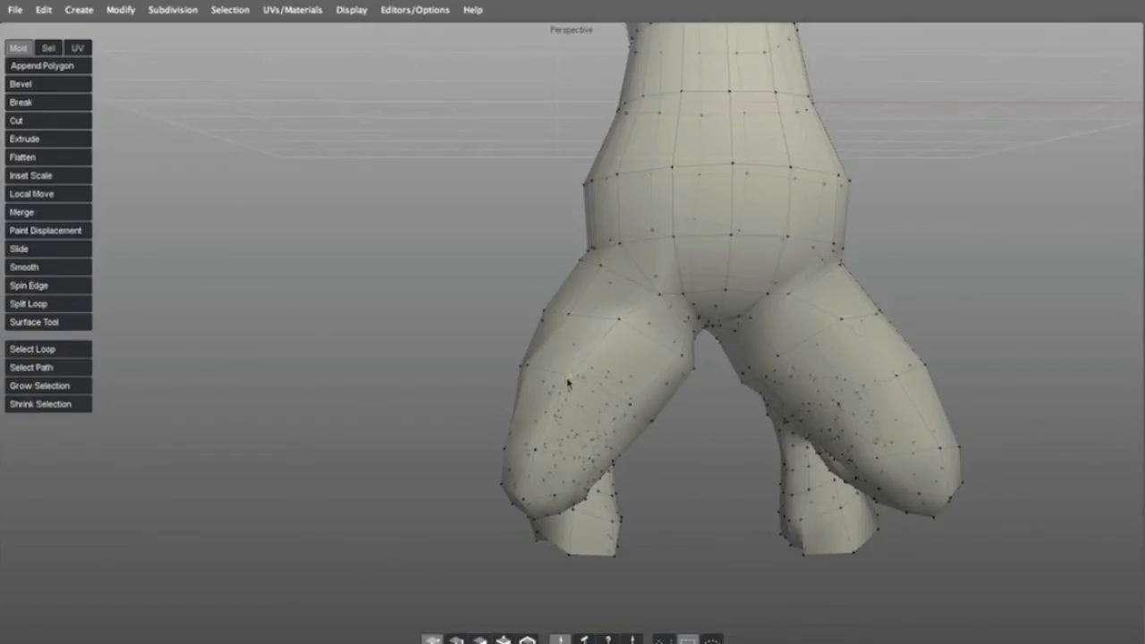
middle_drag(554, 388, 491, 350)
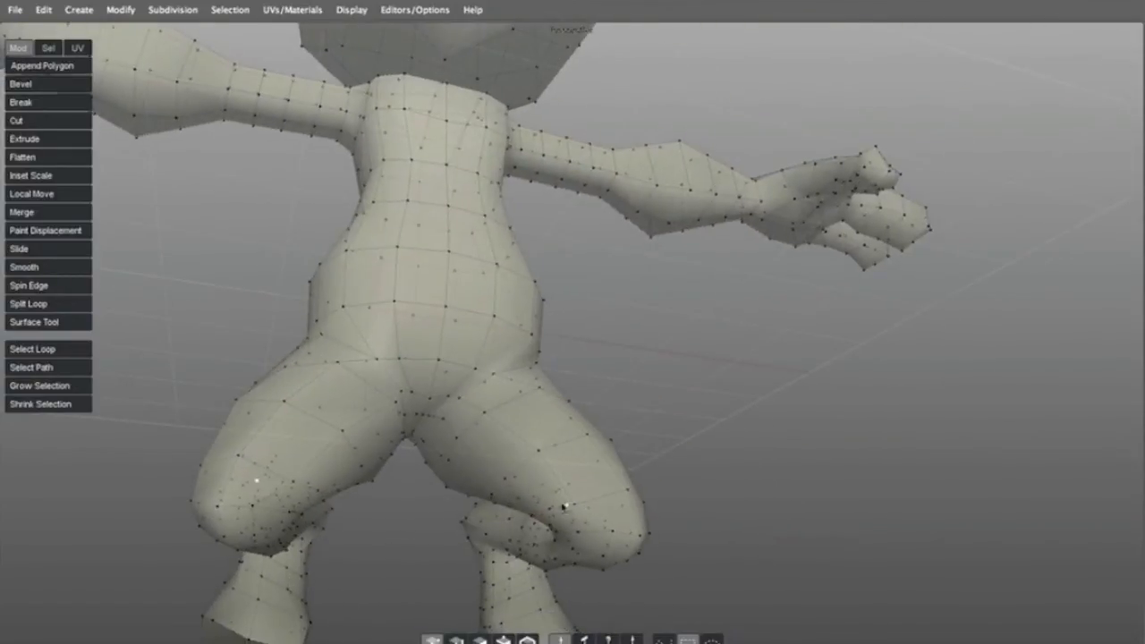
key(s)
click(572, 477)
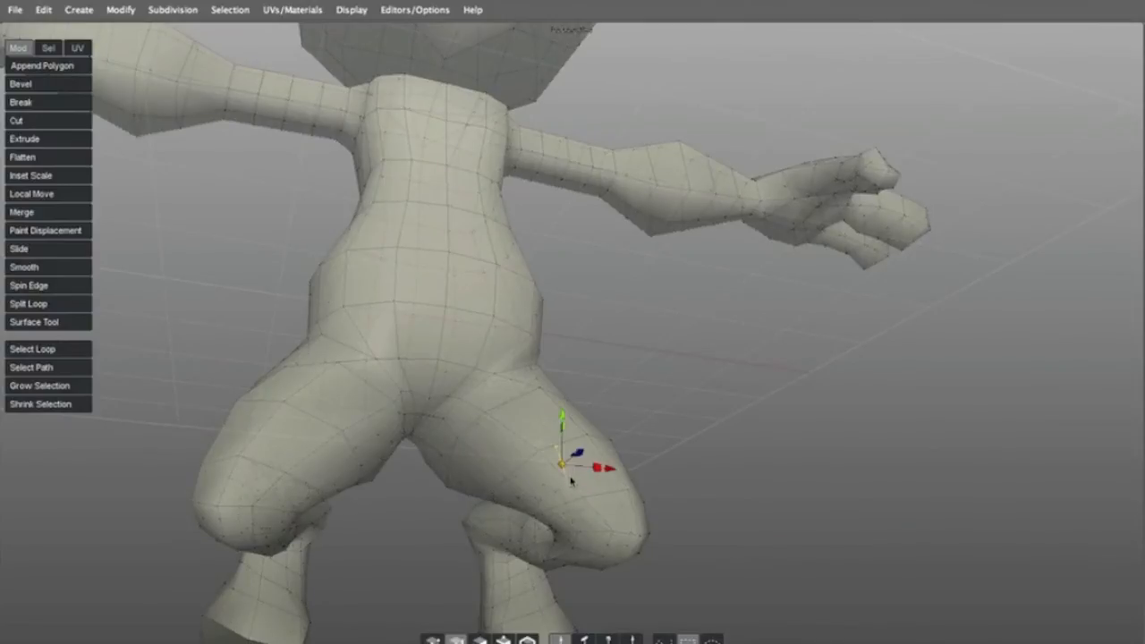
scroll(575, 427, up, 3)
middle_drag(578, 432, 608, 452)
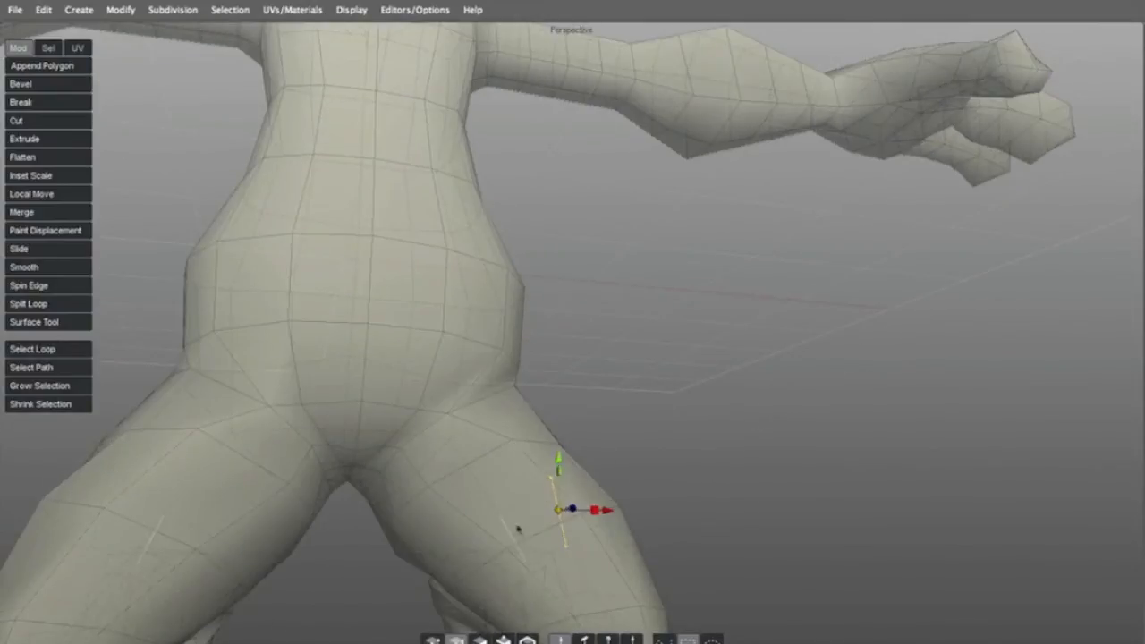
middle_drag(537, 583, 541, 445)
key(shift+x)
click(512, 374)
key(shift+x)
middle_drag(649, 386, 482, 411)
key(F9)
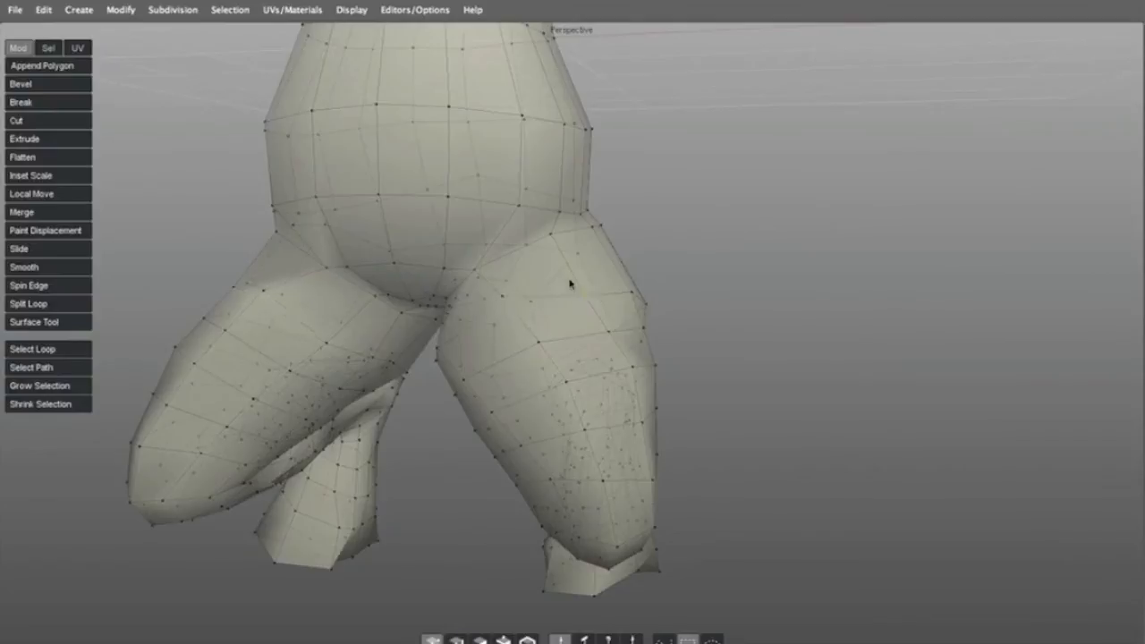
Adjust the front and inner vertices of the ankle's end as seen from below to round its outline
middle_drag(652, 287, 645, 292)
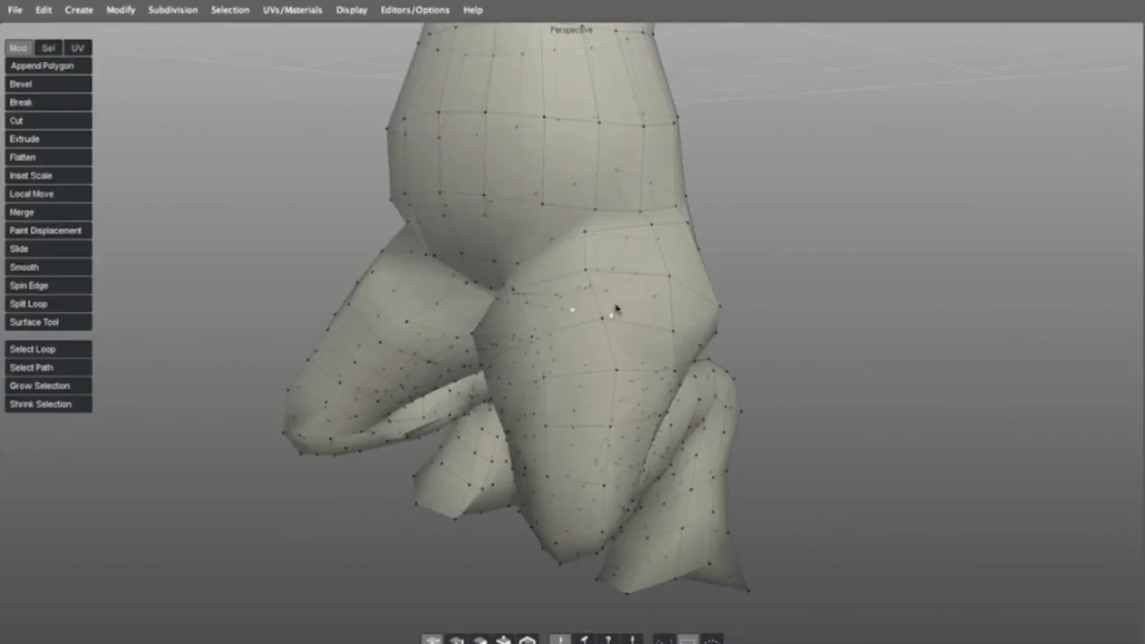
middle_drag(582, 312, 548, 421)
scroll(539, 462, down, 5)
key(space)
scroll(433, 383, up, 5)
middle_drag(432, 384, 348, 321)
scroll(298, 278, up, 2)
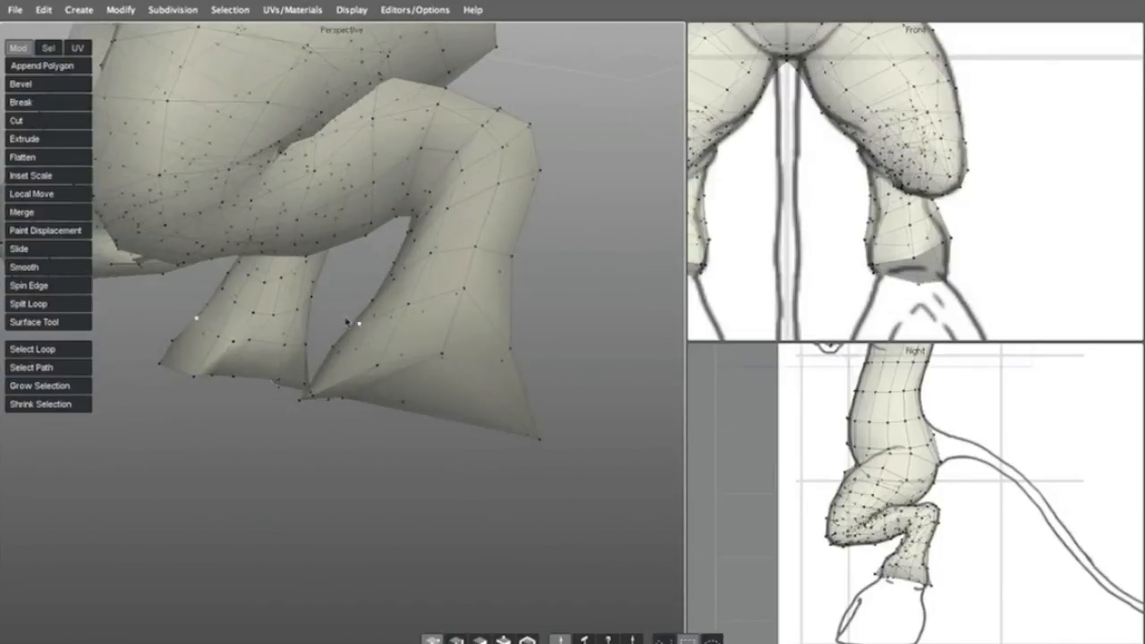
click(436, 366)
key(ctrl+z)
middle_drag(328, 366, 393, 255)
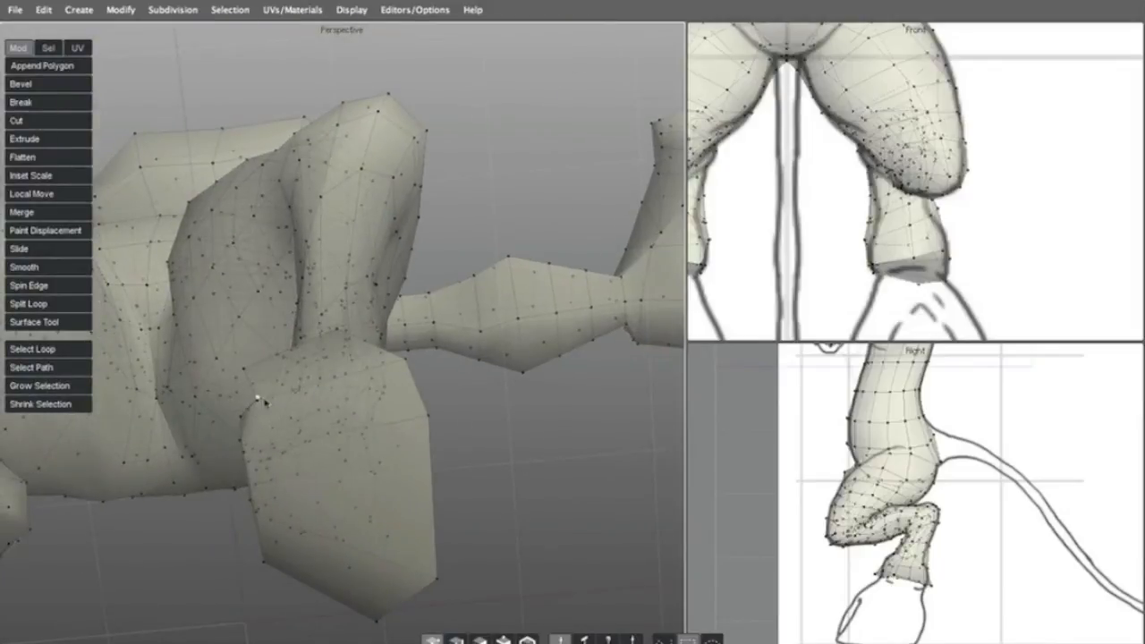
click(256, 378)
click(365, 363)
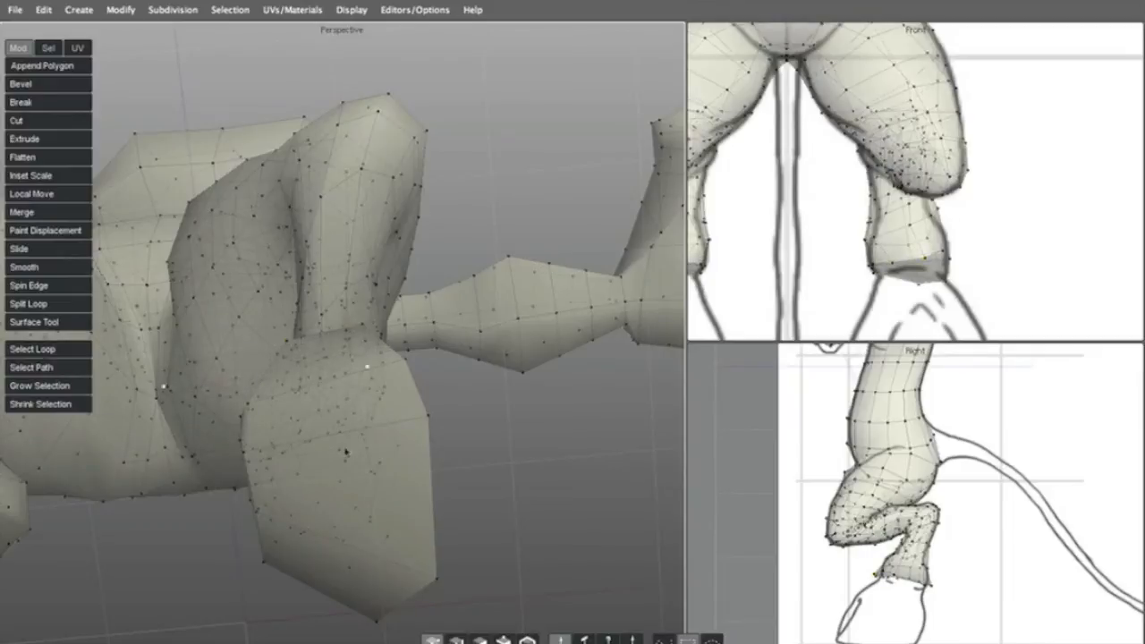
Reposition the side and rear corner vertices of the ankle's end to even its outline and square off the rear edge
alt+middle_drag(404, 550, 415, 455)
drag(448, 477, 441, 422)
drag(278, 463, 288, 492)
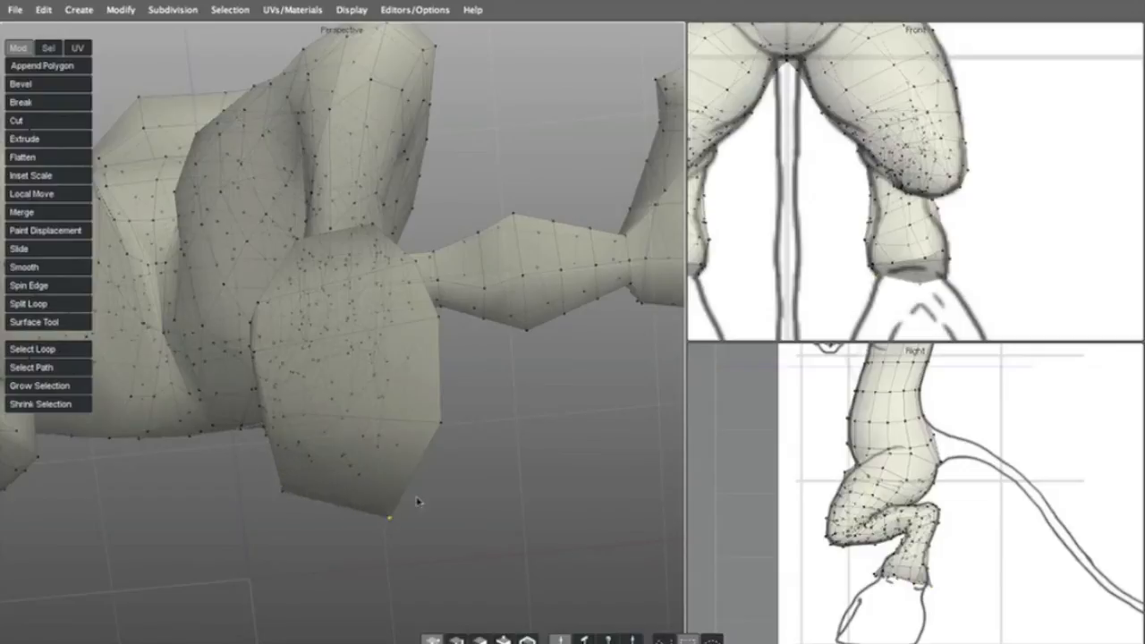
drag(389, 515, 416, 497)
drag(297, 498, 309, 509)
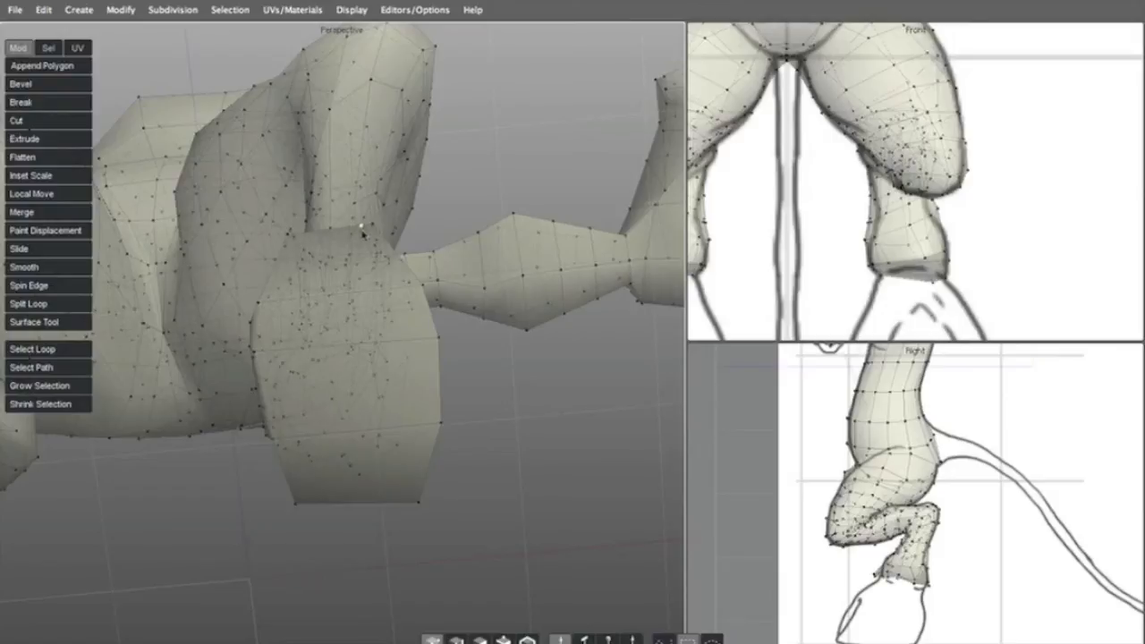
alt+drag(376, 236, 370, 255)
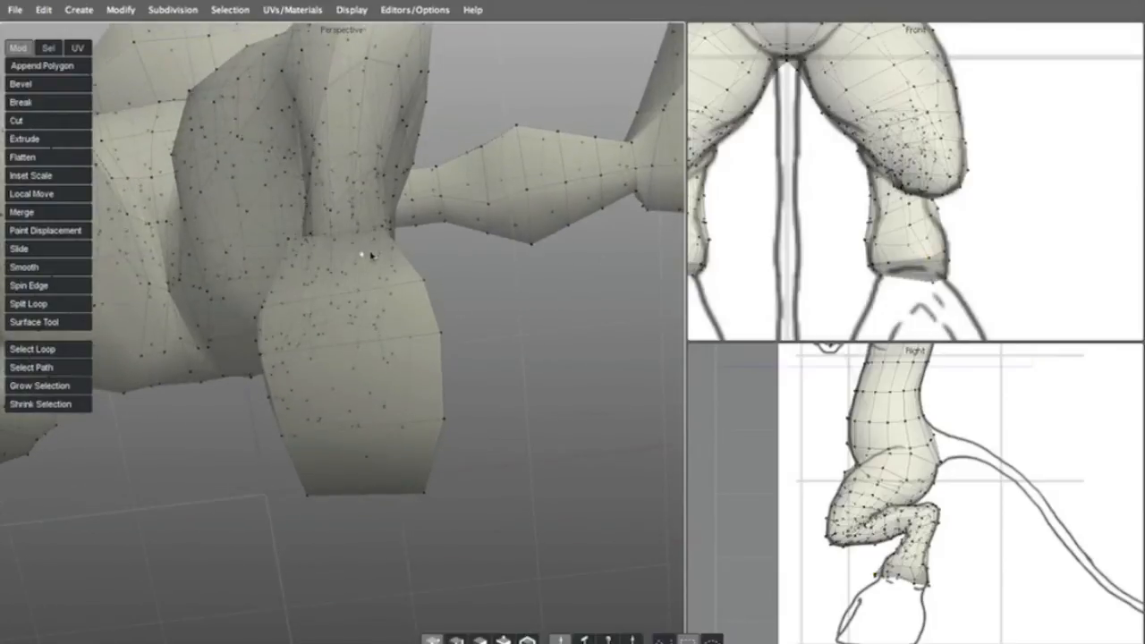
Select the faces closing the ankle's end and turn off Soft Selection
key(d)
click(351, 274)
shift+click(359, 315)
shift+click(375, 373)
shift+click(396, 468)
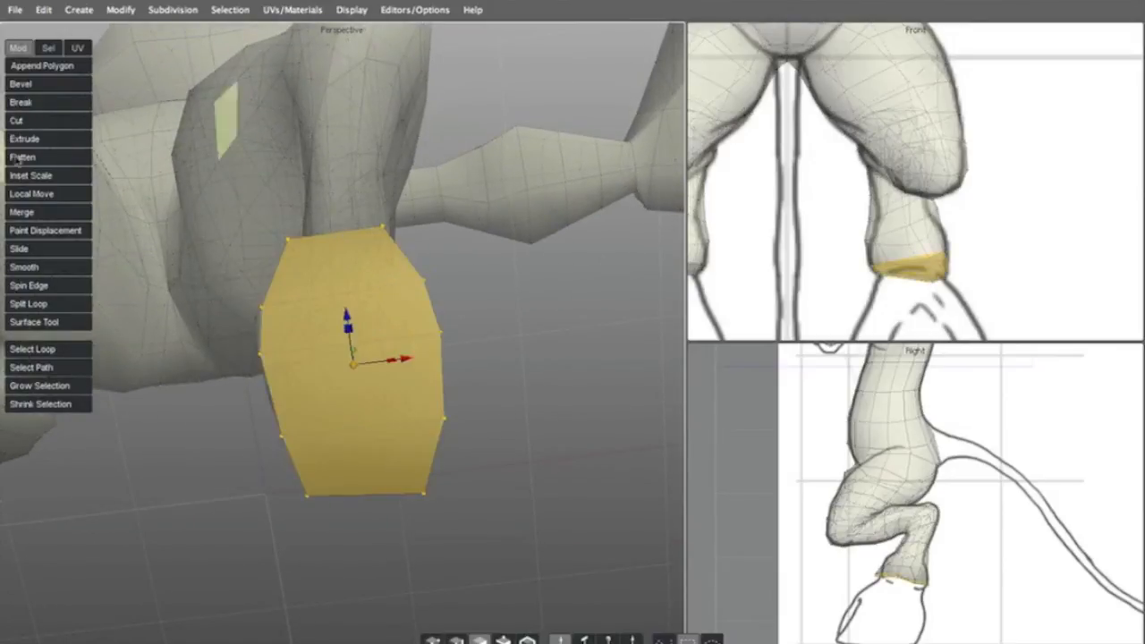
click(214, 7)
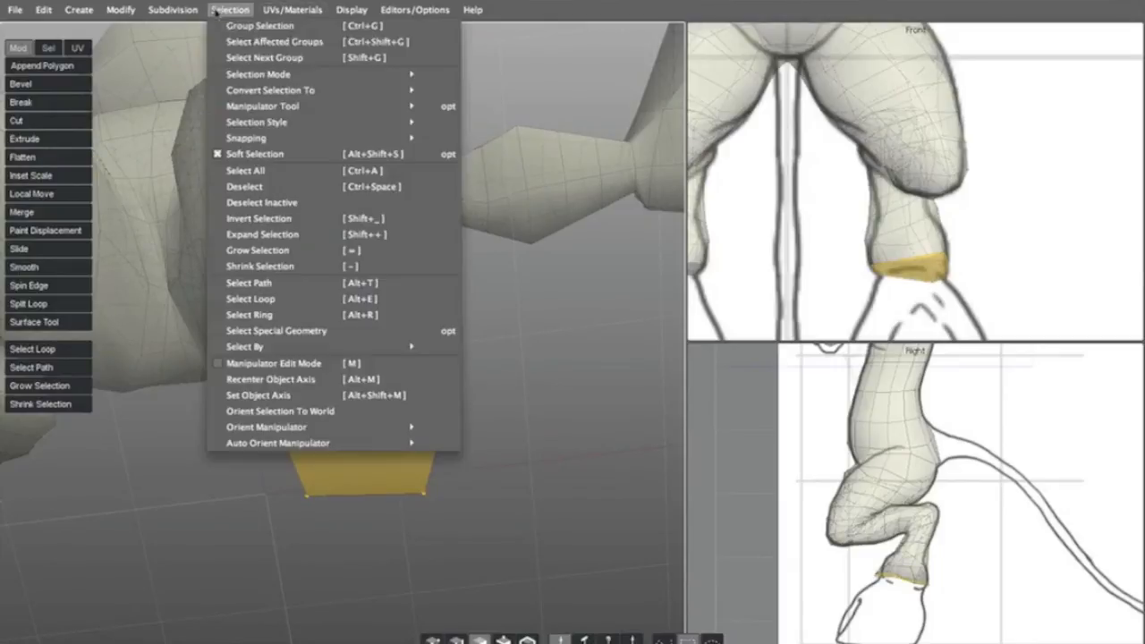
click(245, 154)
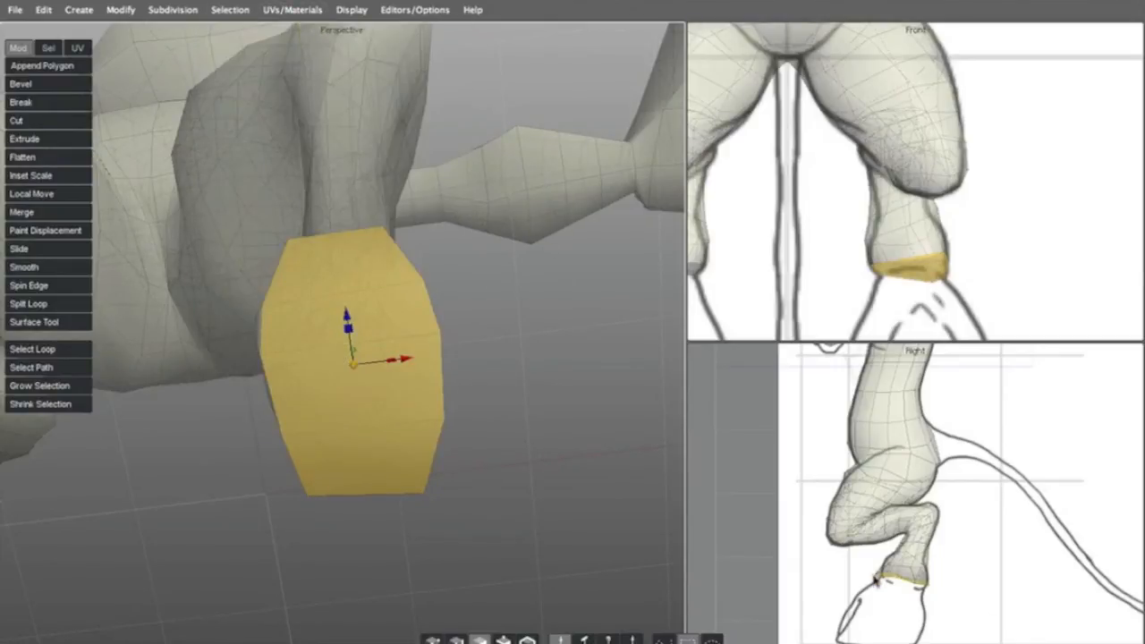
Extrude the ankle's end faces downward and scale them inward to match the ankle crease in the side reference
key(space)
scroll(680, 187, up, 6)
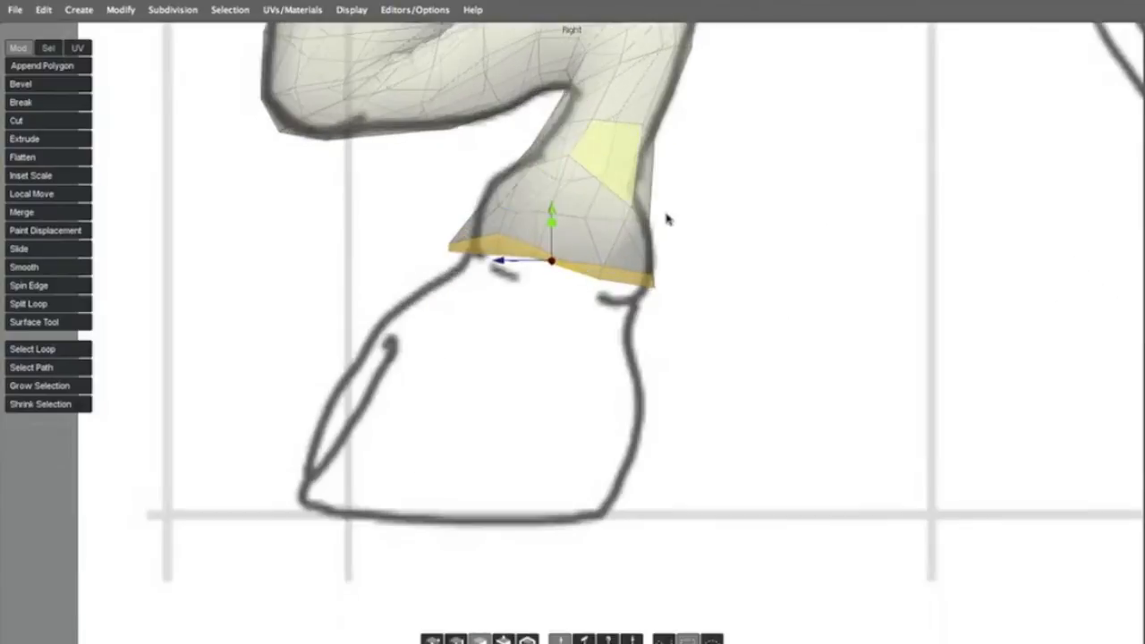
scroll(695, 256, up, 1)
key(z)
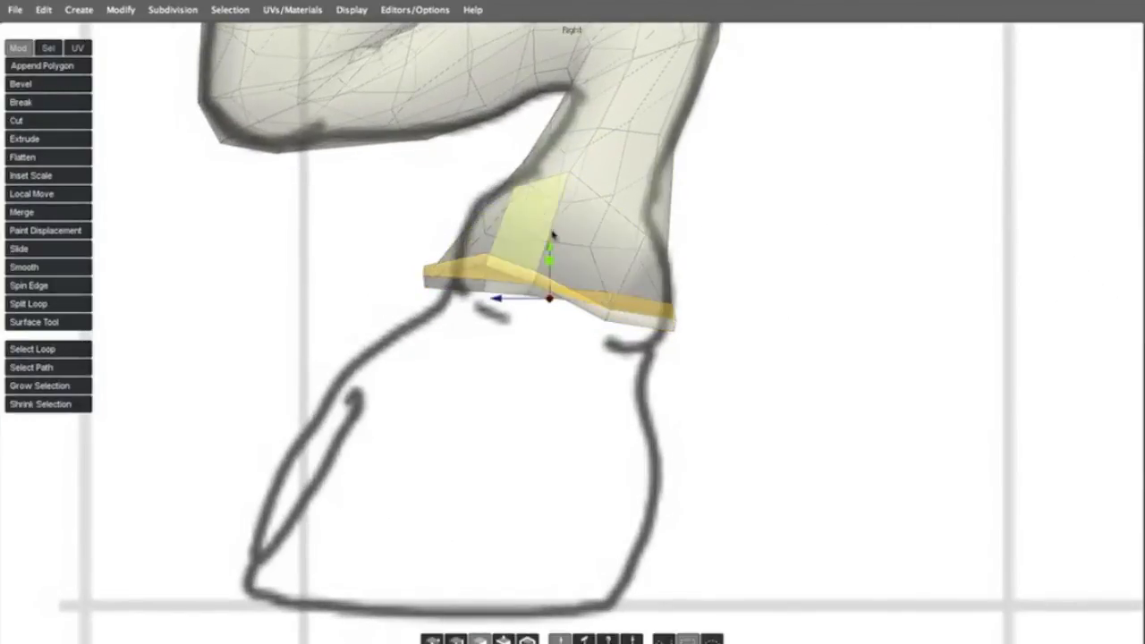
drag(551, 247, 532, 328)
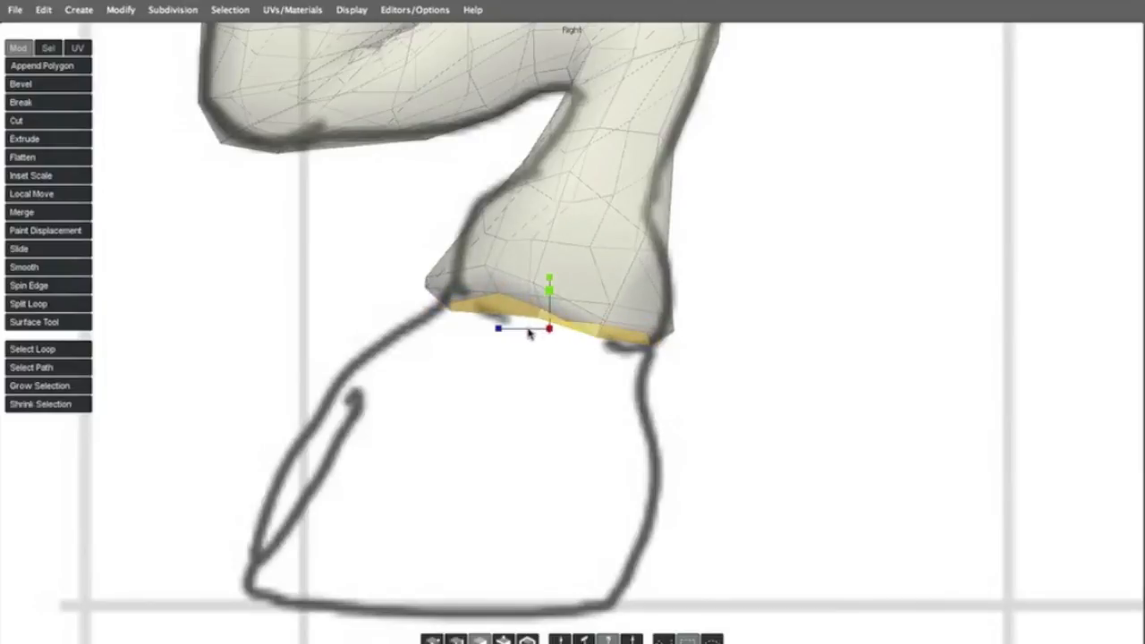
Extrude the end faces down for the hoof's top, widen them and shift them forward to follow the side reference
key(z)
drag(549, 268, 548, 310)
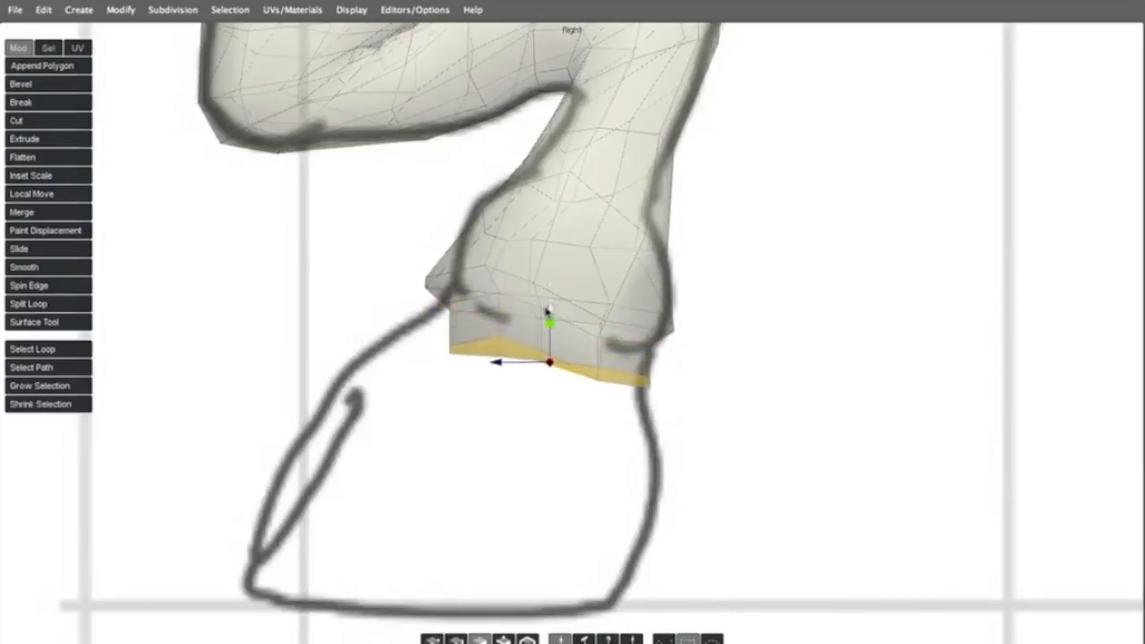
drag(550, 367, 621, 378)
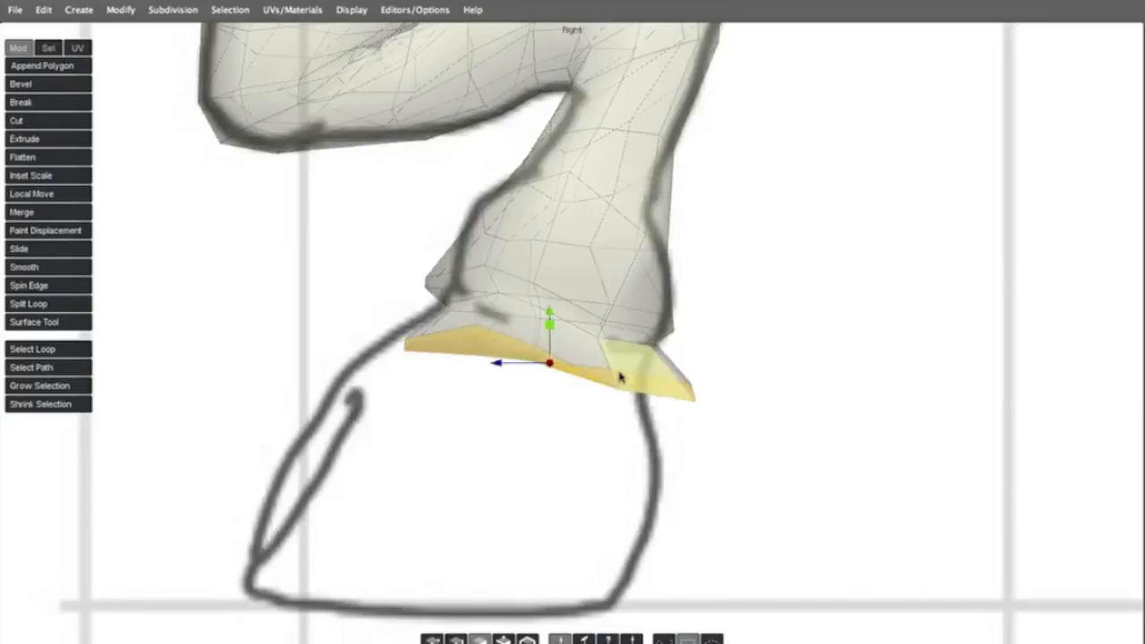
drag(499, 370, 440, 374)
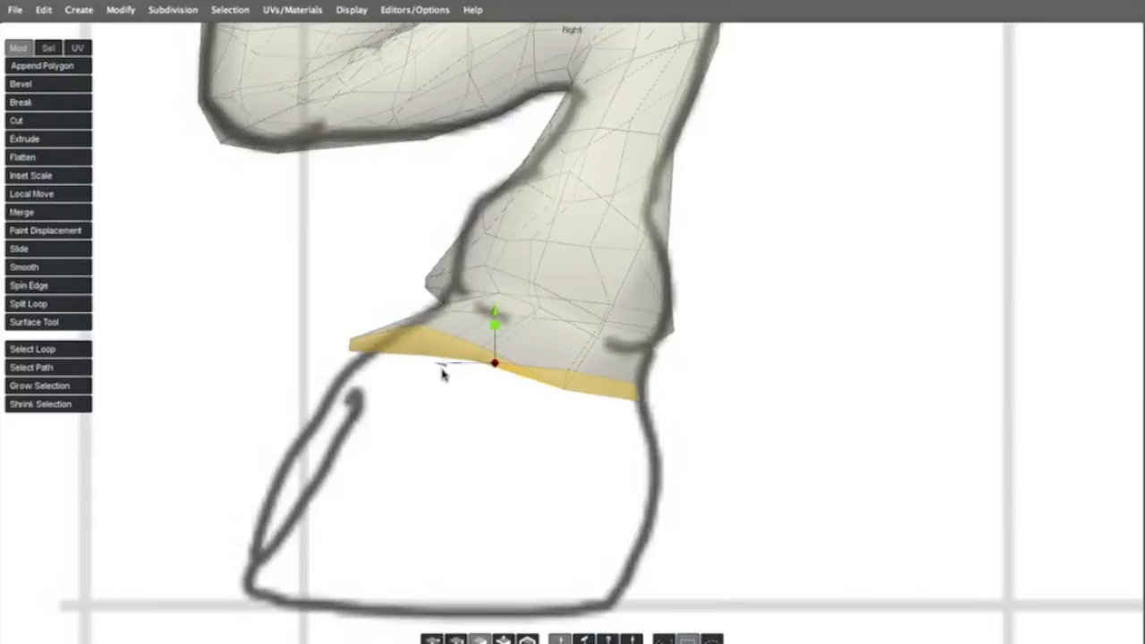
Extrude the hoof's end faces down to the ground line in three sections, flattening and shifting them forward to follow the side reference
key(z)
drag(461, 309, 521, 457)
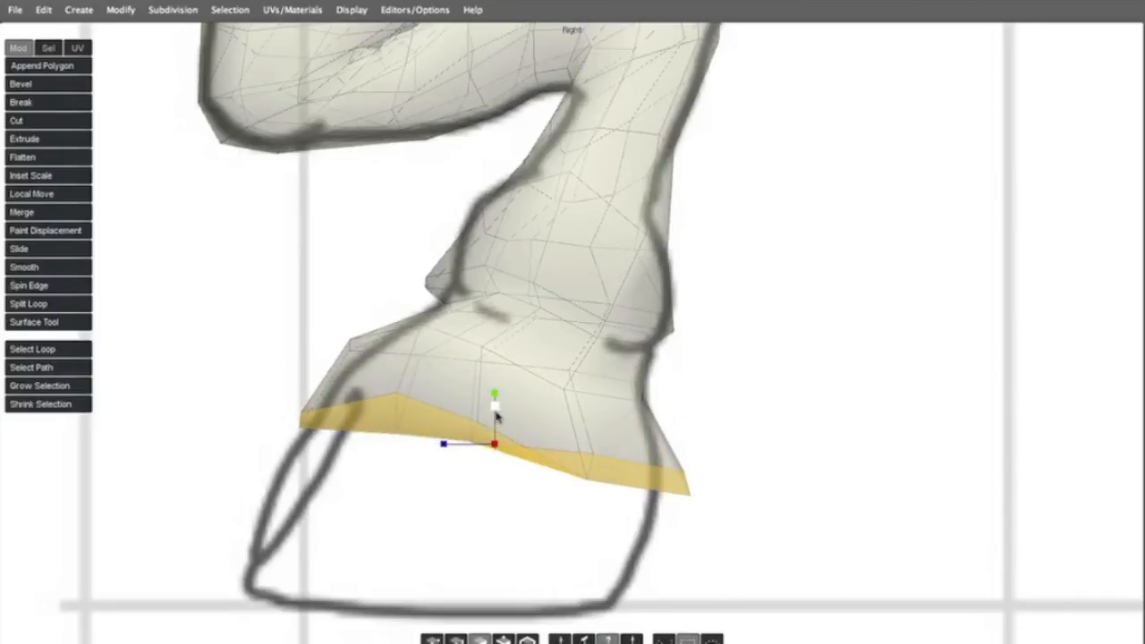
drag(494, 405, 429, 454)
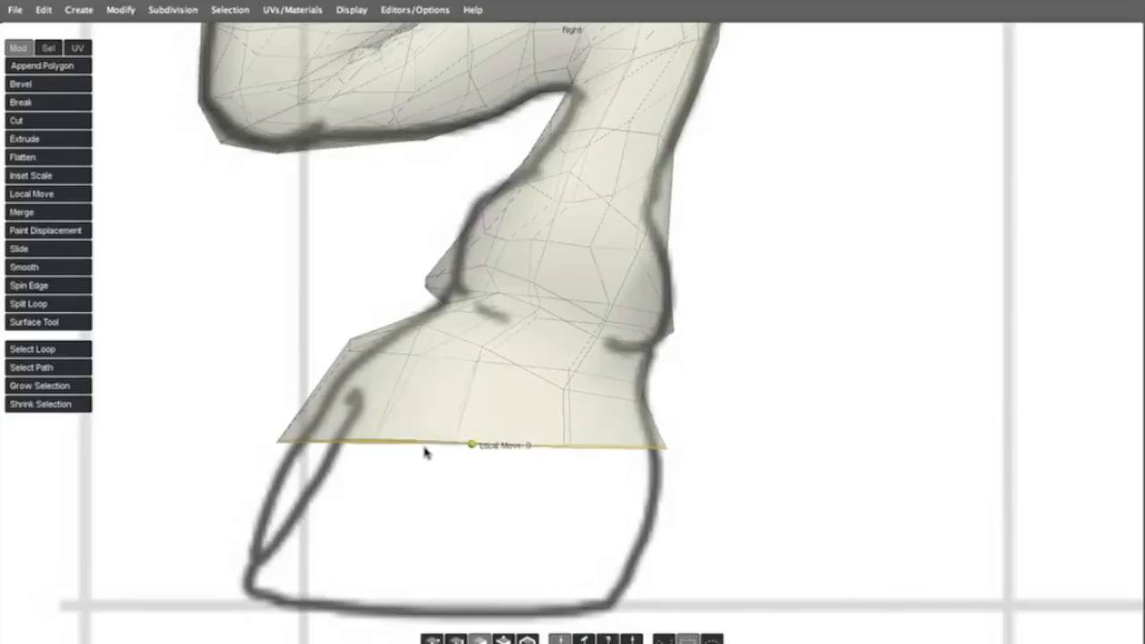
drag(471, 398, 467, 469)
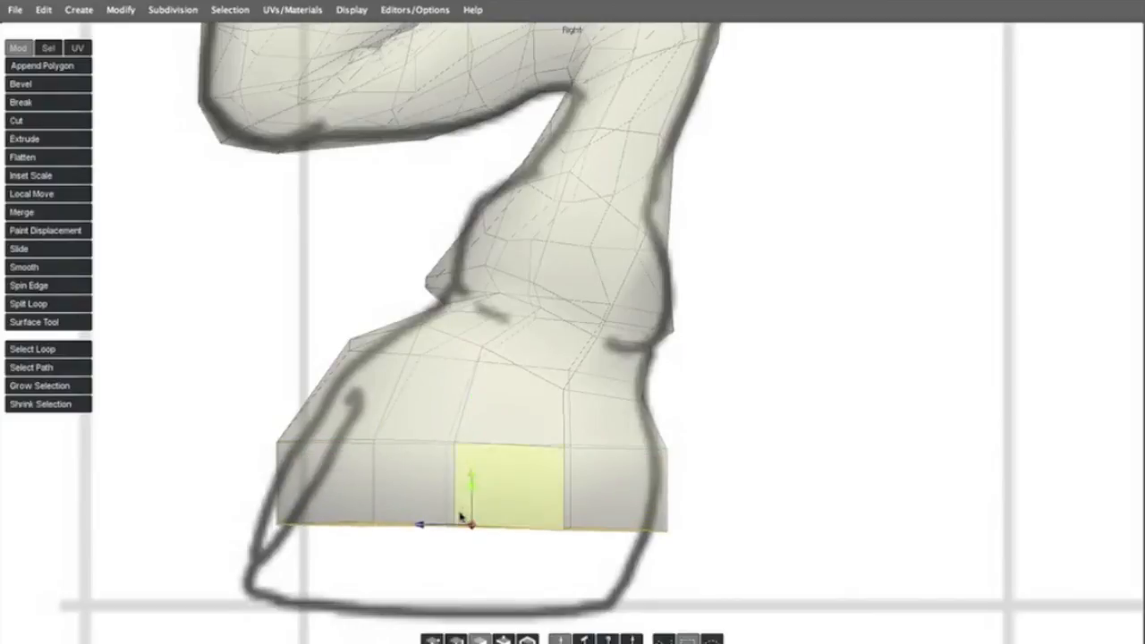
drag(417, 524, 391, 528)
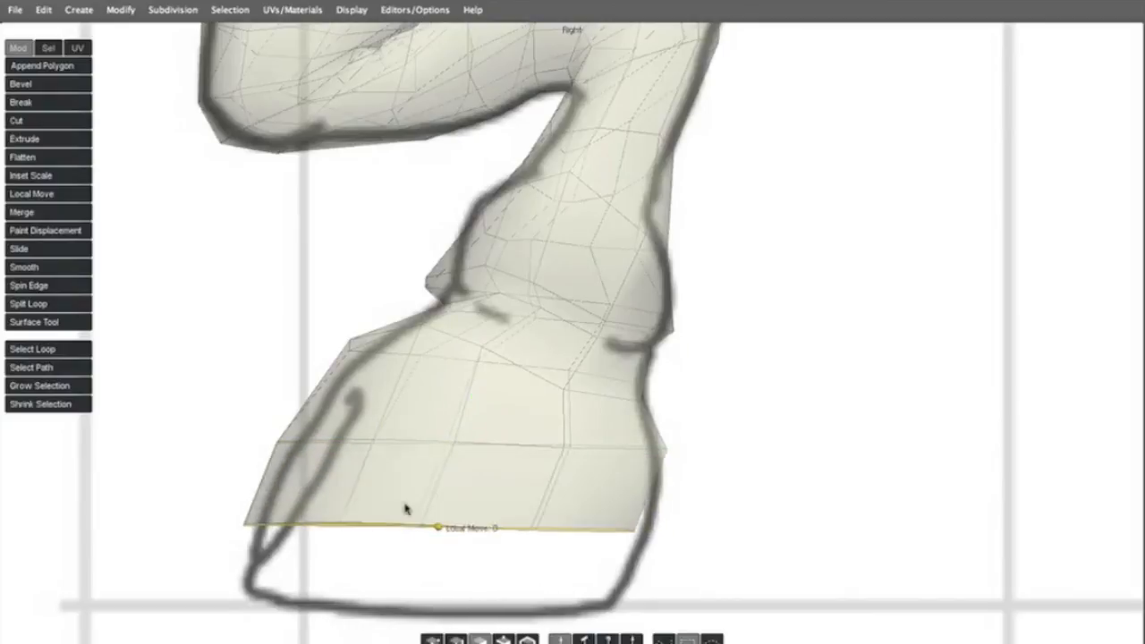
drag(441, 479, 452, 554)
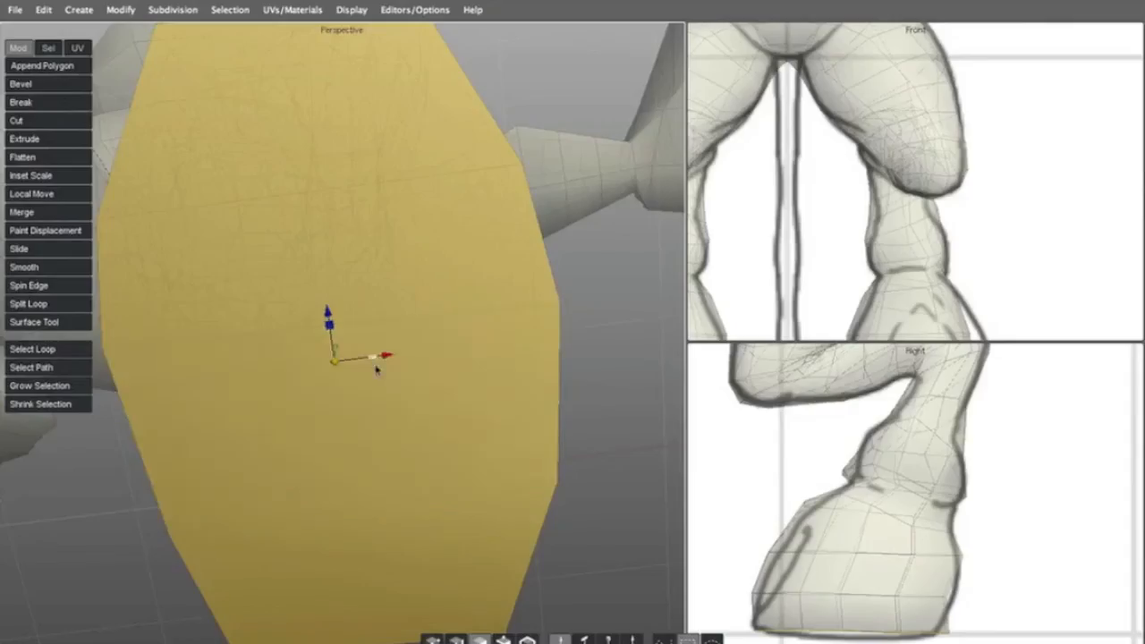
Turn on Soft Selection and move the hoof's side vertices in the front view to match its inner and outer outlines
key(space)
scroll(559, 337, down, 4)
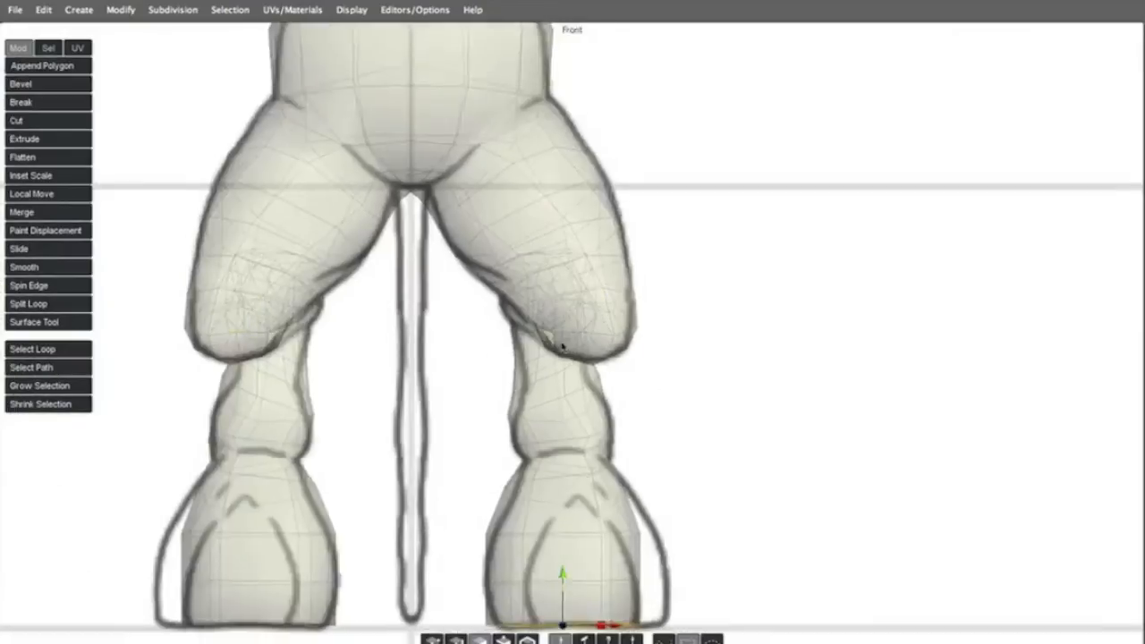
alt+middle_drag(569, 376, 617, 170)
scroll(667, 187, up, 6)
alt+middle_drag(618, 357, 649, 207)
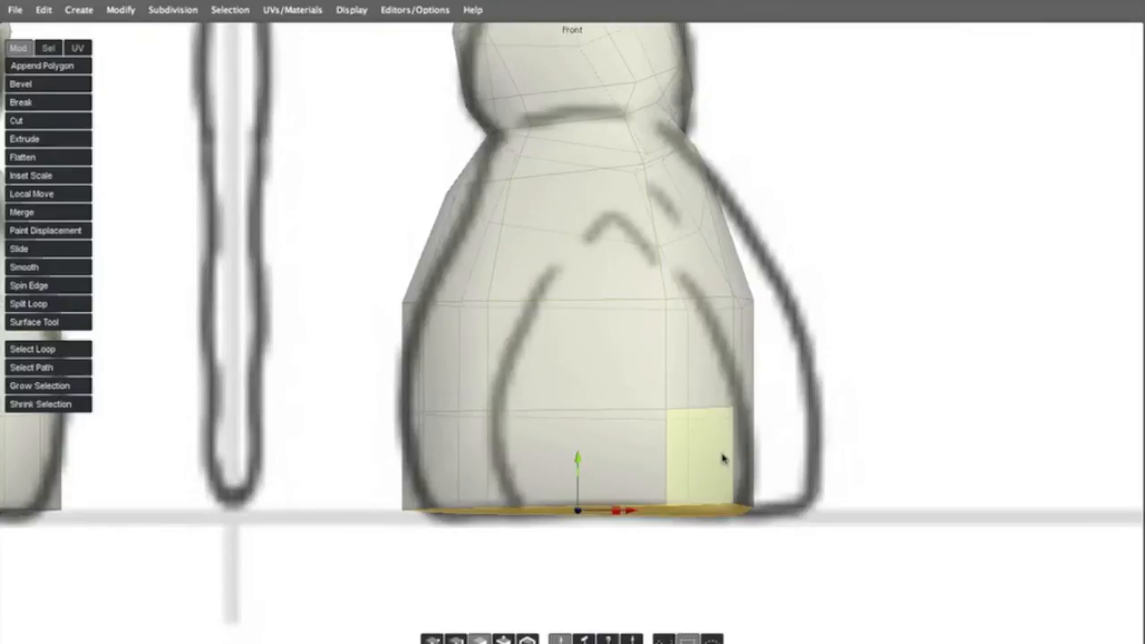
key(f)
key(v)
click(754, 409)
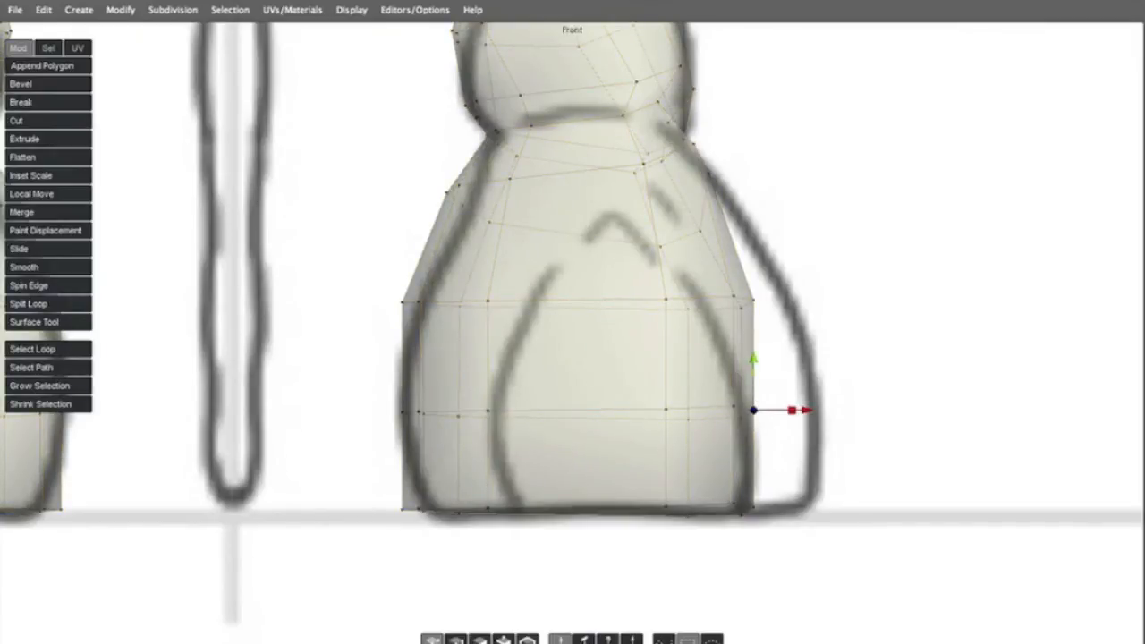
click(220, 9)
click(278, 158)
drag(737, 422, 796, 422)
drag(481, 418, 434, 417)
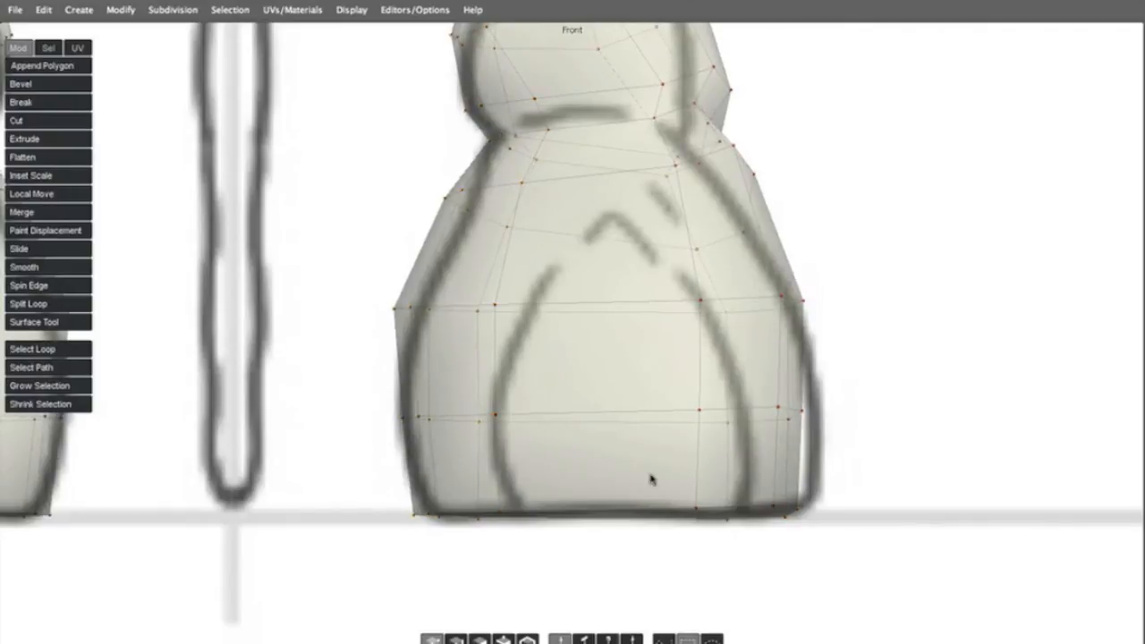
drag(767, 493, 779, 486)
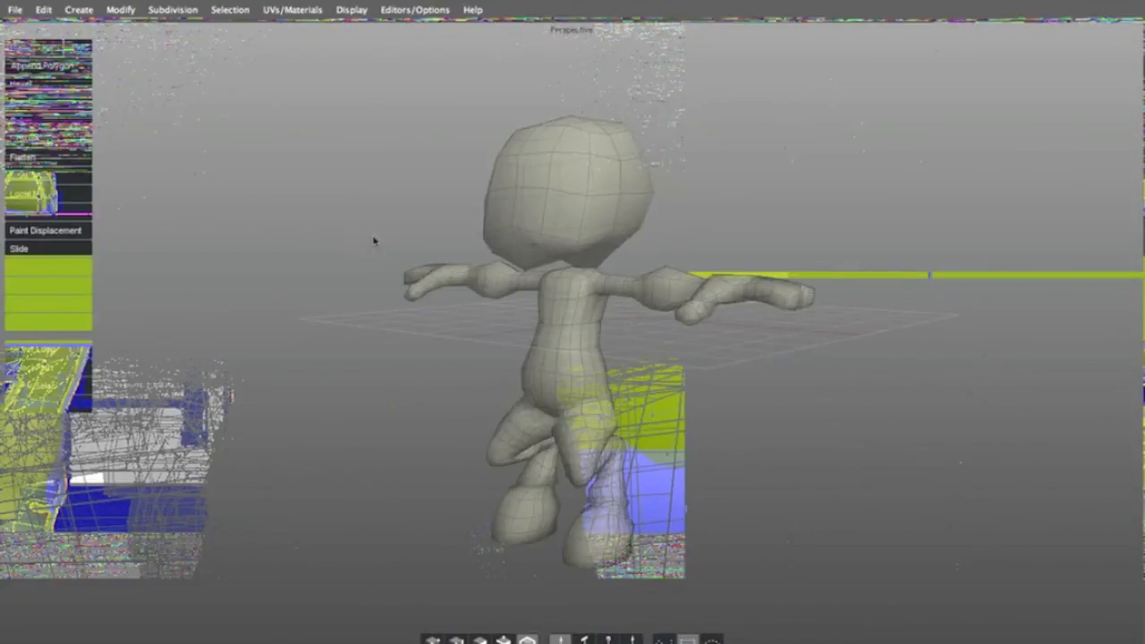
Set the character's object display mode to Fast Shade Mode in the perspective view
alt+right_drag(374, 240, 392, 260)
click(413, 10)
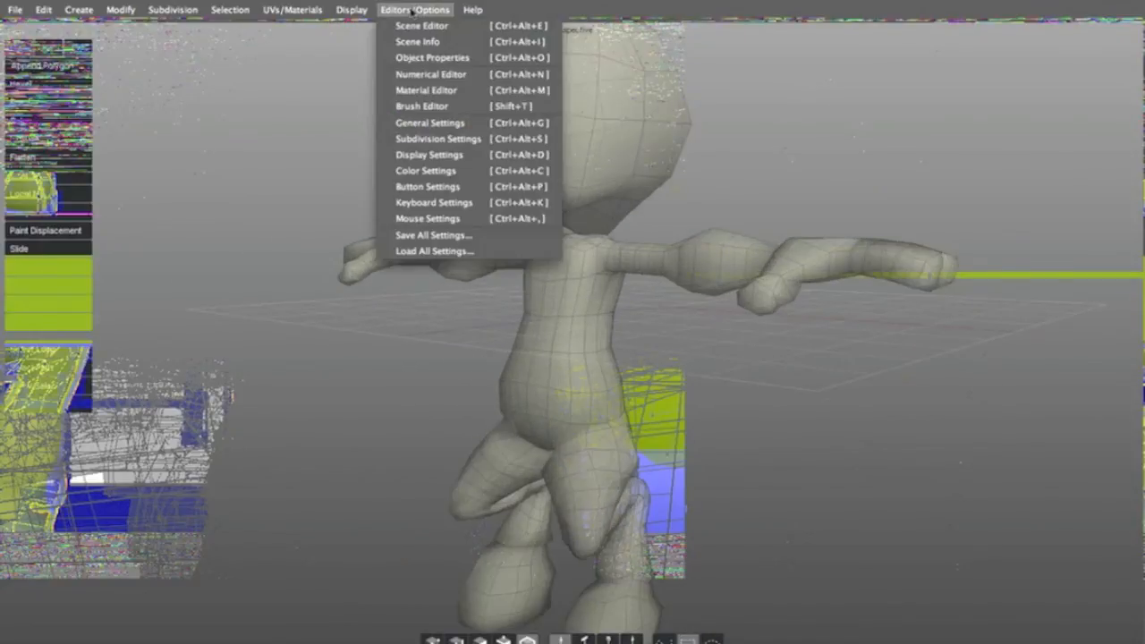
click(348, 11)
click(348, 11)
mouse_move(396, 90)
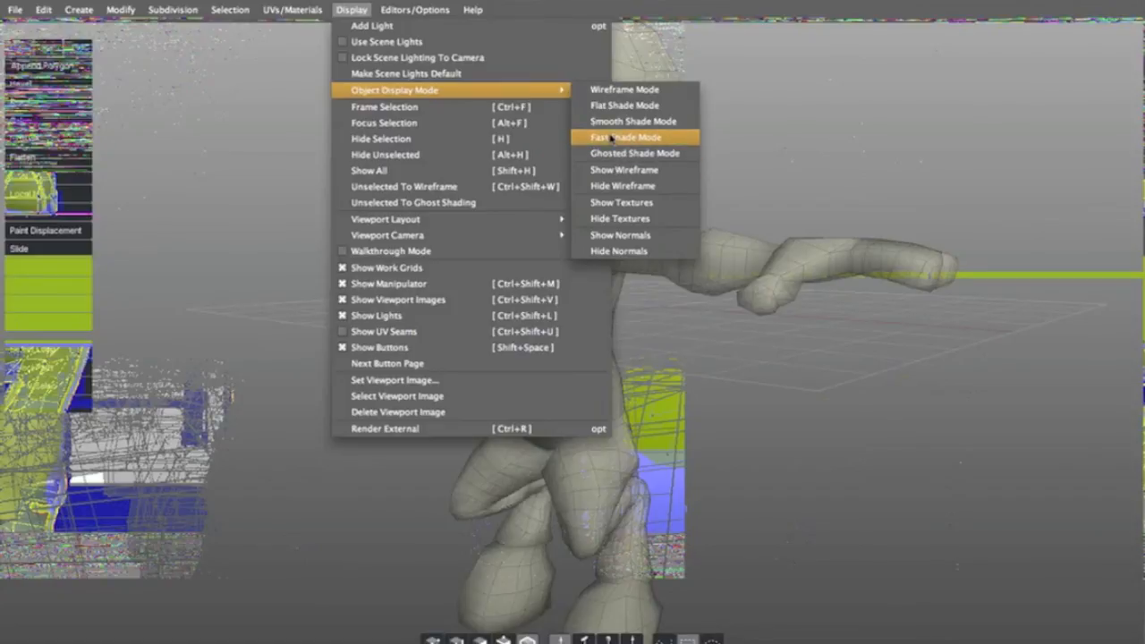
click(623, 138)
Examine the shaded character from several sides, looking closely at the shape of the legs and hooves
alt+drag(365, 198, 534, 250)
alt+drag(720, 219, 538, 205)
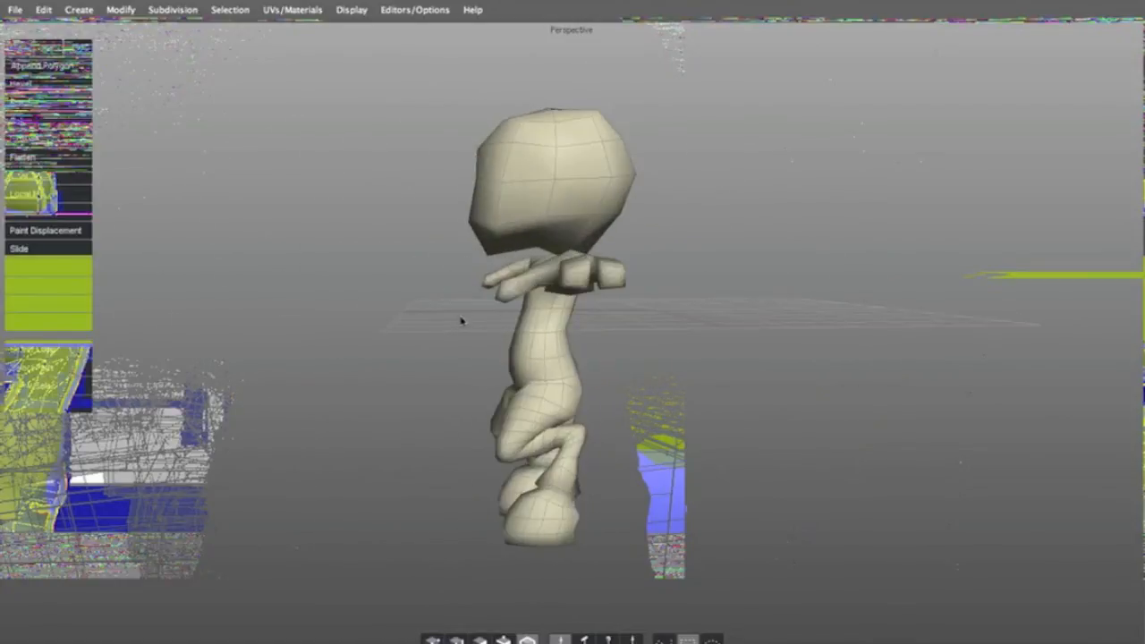
alt+drag(494, 335, 613, 361)
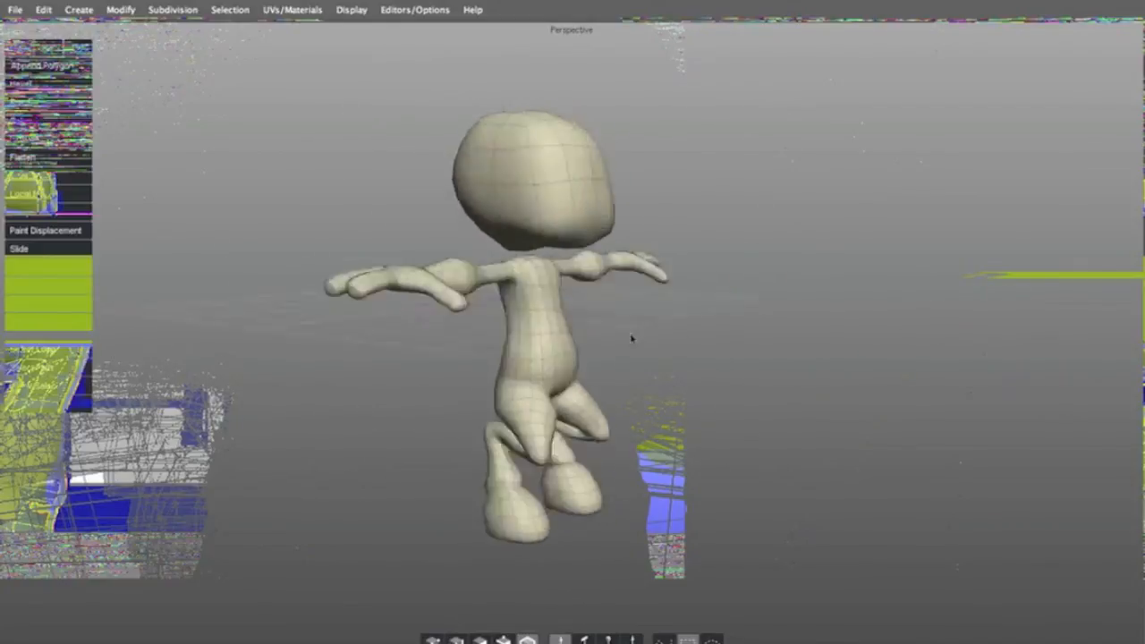
alt+drag(495, 326, 412, 313)
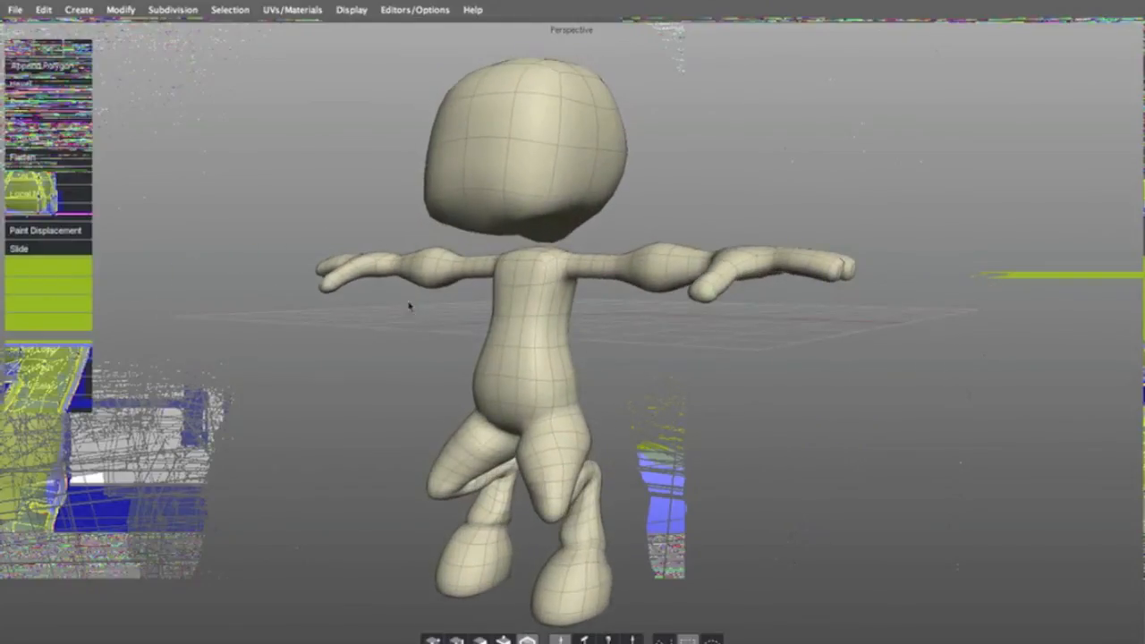
alt+right_drag(409, 306, 473, 276)
alt+middle_drag(473, 276, 525, 69)
alt+middle_drag(529, 204, 546, 263)
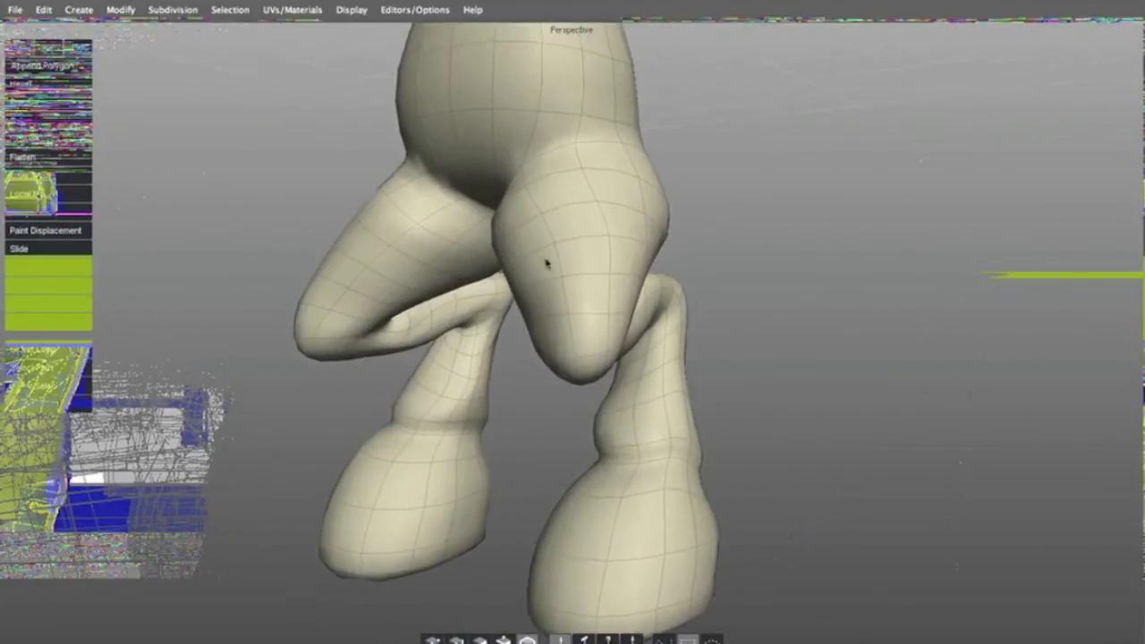
alt+right_drag(546, 263, 522, 272)
click(584, 297)
key(a)
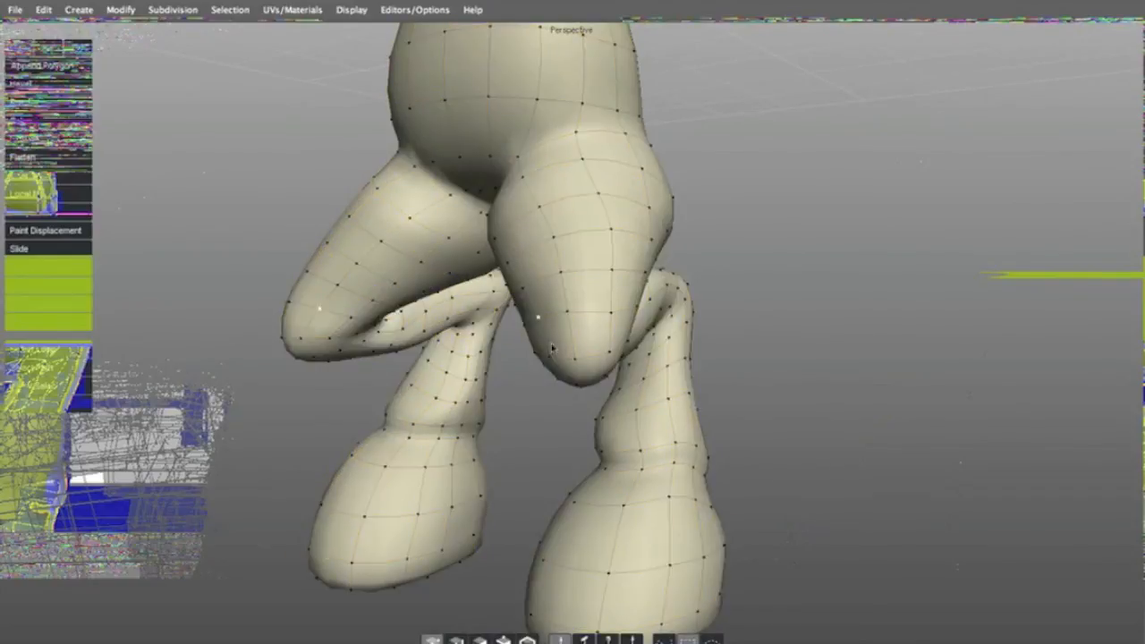
alt+drag(547, 358, 682, 263)
alt+drag(680, 223, 547, 333)
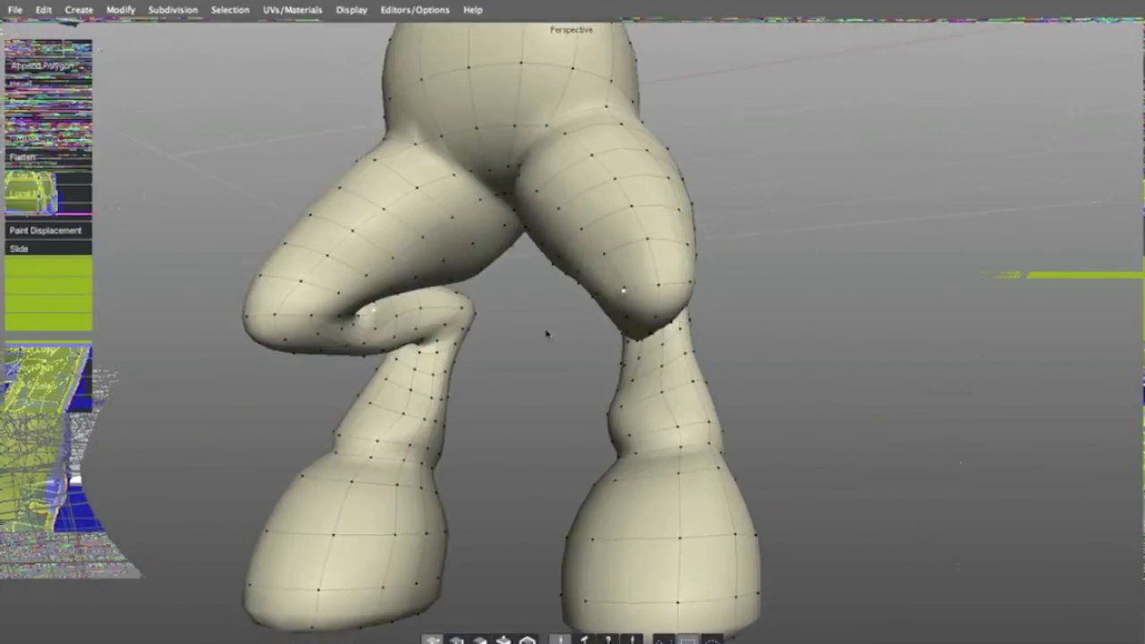
alt+drag(423, 347, 486, 348)
alt+middle_drag(497, 452, 493, 527)
alt+right_drag(493, 527, 376, 384)
alt+drag(376, 384, 432, 330)
alt+right_drag(432, 330, 468, 315)
alt+drag(468, 315, 562, 187)
alt+middle_drag(562, 186, 557, 257)
alt+right_drag(557, 258, 470, 280)
alt+middle_drag(471, 279, 471, 310)
alt+drag(471, 310, 452, 292)
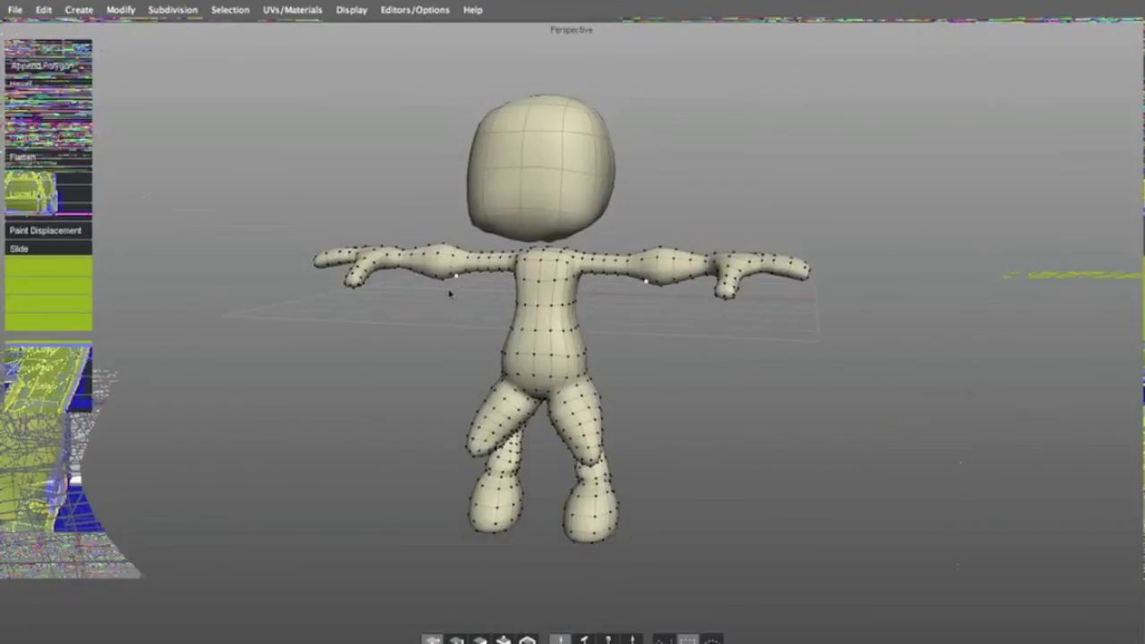
alt+middle_drag(452, 292, 454, 304)
Examine the head together with the body from several angles to judge the character's overall proportions
key(f)
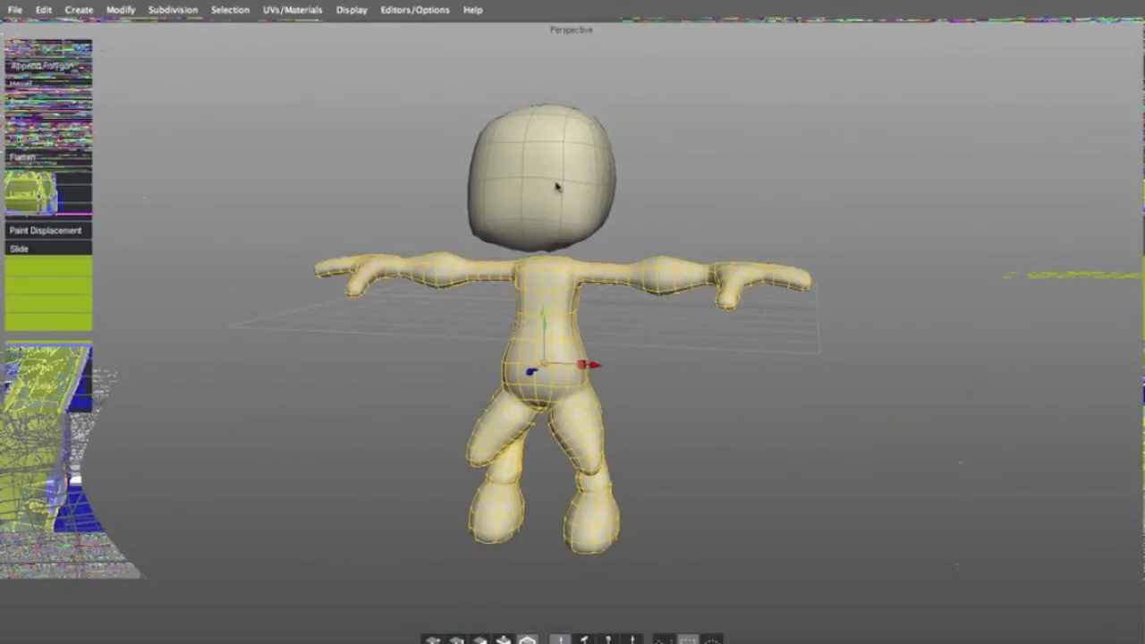
alt+right_drag(504, 229, 501, 195)
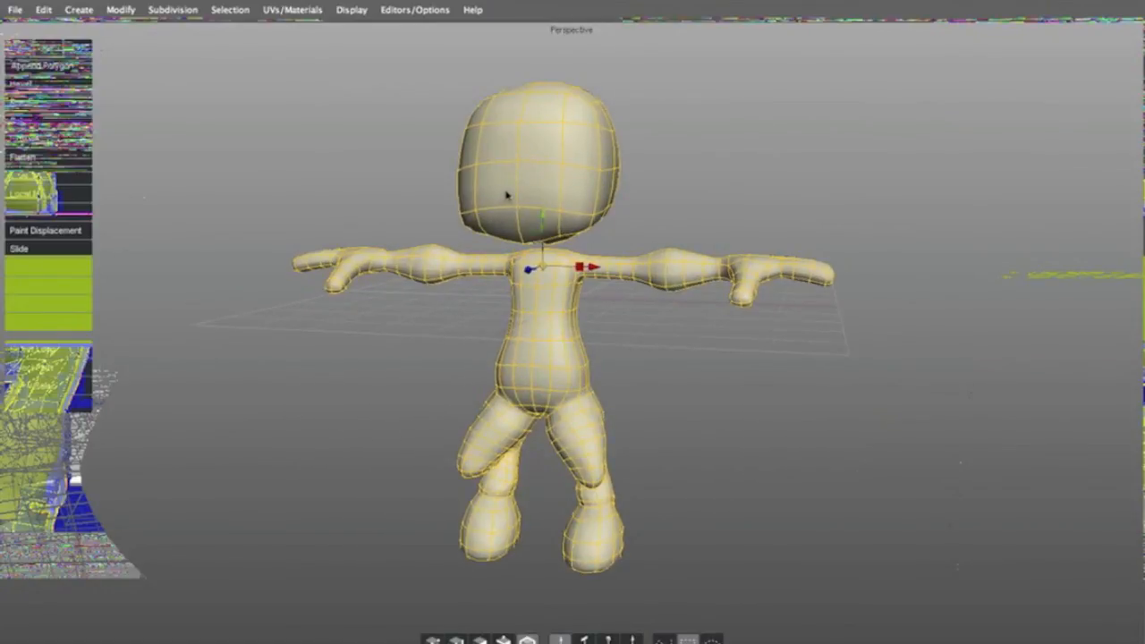
key(s)
alt+right_drag(570, 190, 633, 128)
alt+middle_drag(633, 128, 591, 498)
alt+drag(658, 240, 599, 253)
alt+right_drag(677, 253, 594, 250)
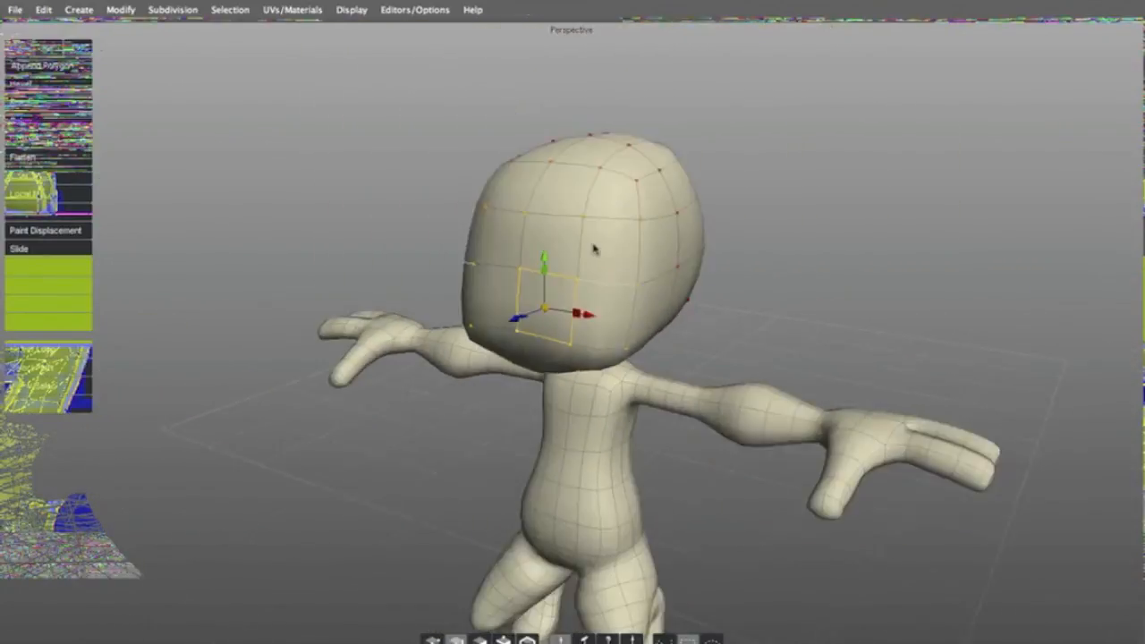
alt+middle_drag(593, 249, 591, 158)
alt+right_drag(591, 158, 570, 169)
alt+middle_drag(553, 226, 563, 146)
alt+drag(529, 197, 486, 235)
alt+middle_drag(486, 235, 464, 214)
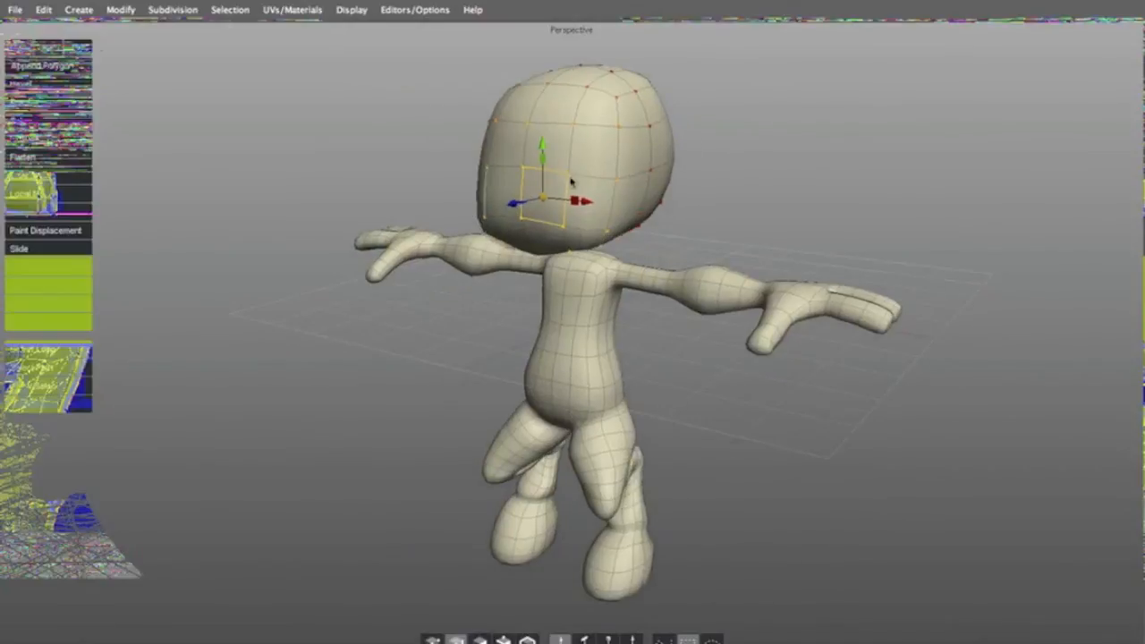
mouse_move(445, 231)
alt+right_down()
mouse_move(463, 241)
mouse_move(460, 214)
alt+right_up()
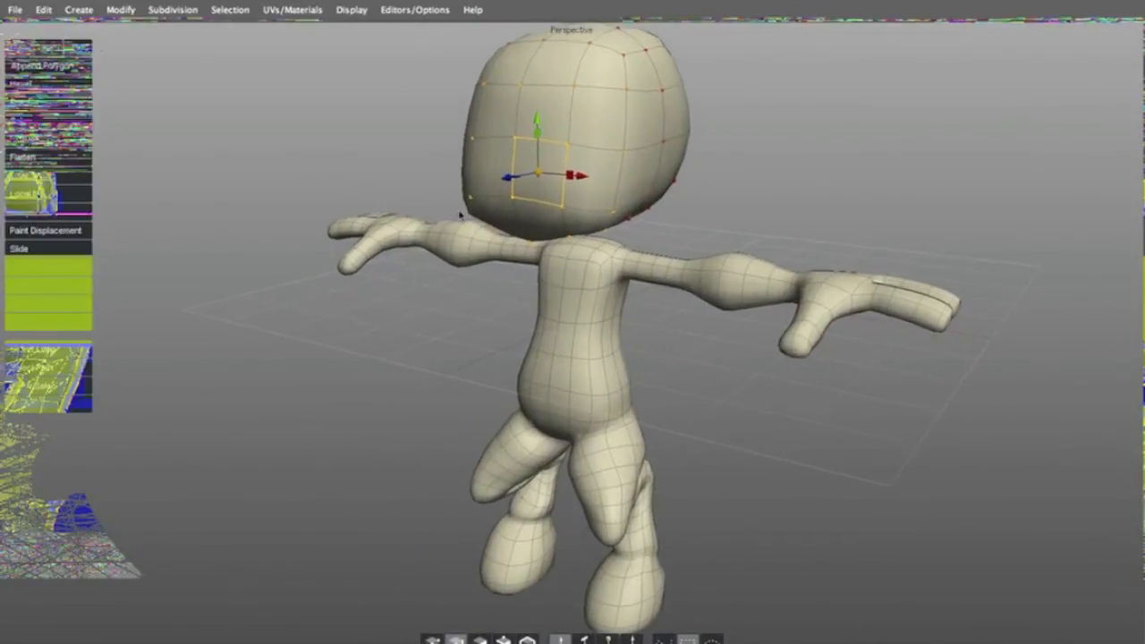
alt+drag(405, 138, 401, 208)
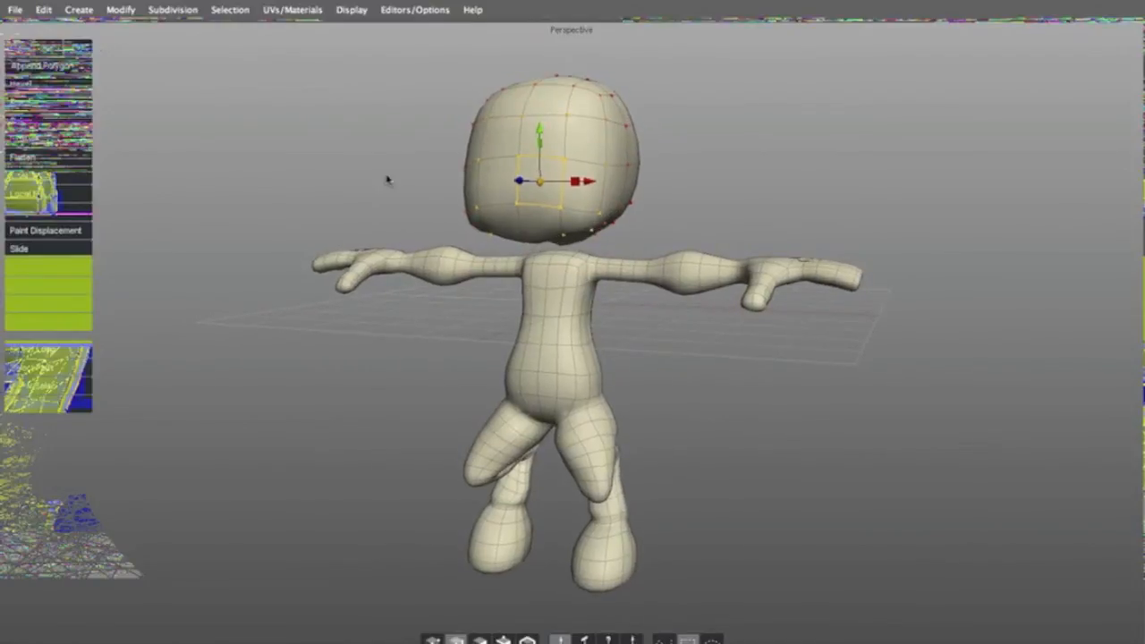